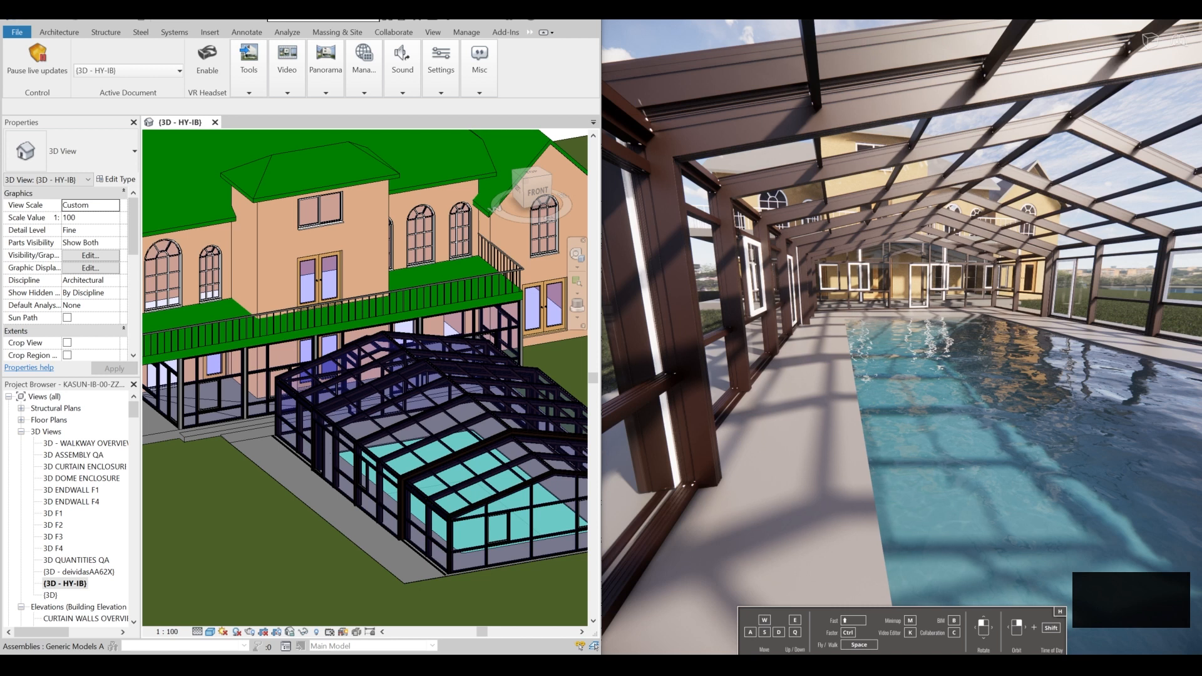
Step: Walk through the pool enclosure in the rendered view and out to the grass lawn beside the paving
{"action": "key", "text": "a"}
{"action": "key", "text": "s"}
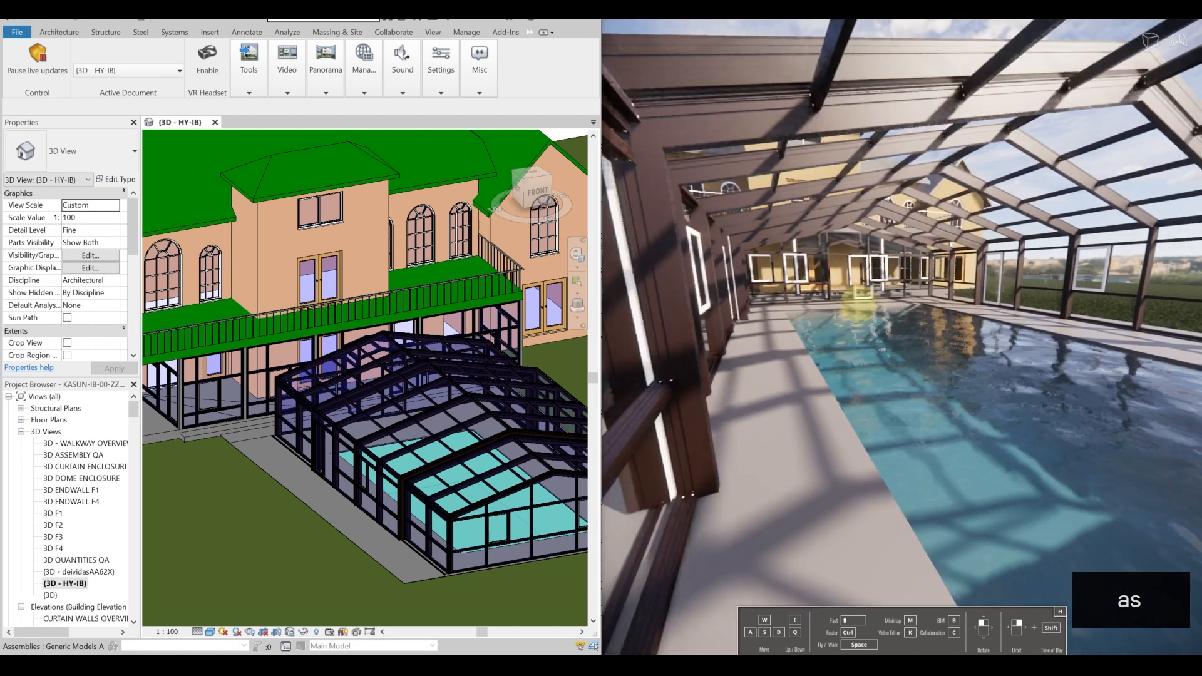
{"action": "key", "text": "d"}
{"action": "key", "text": "s"}
{"action": "key", "text": "d"}
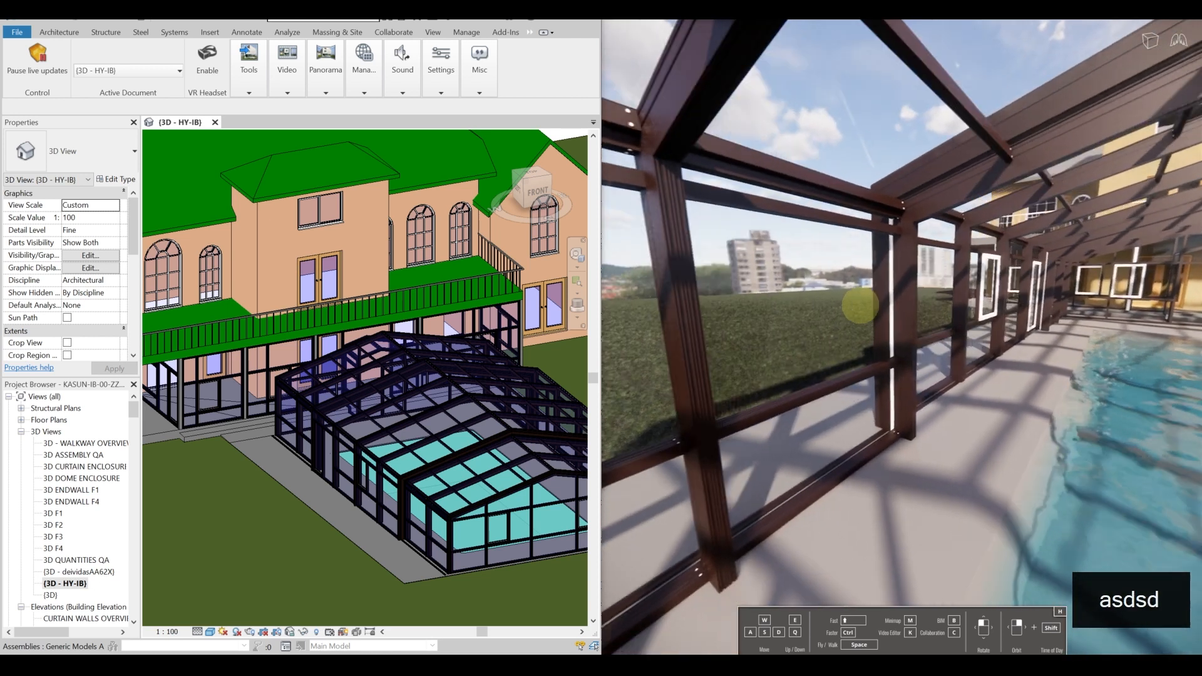
{"action": "key", "text": "a"}
{"action": "key", "text": "w"}
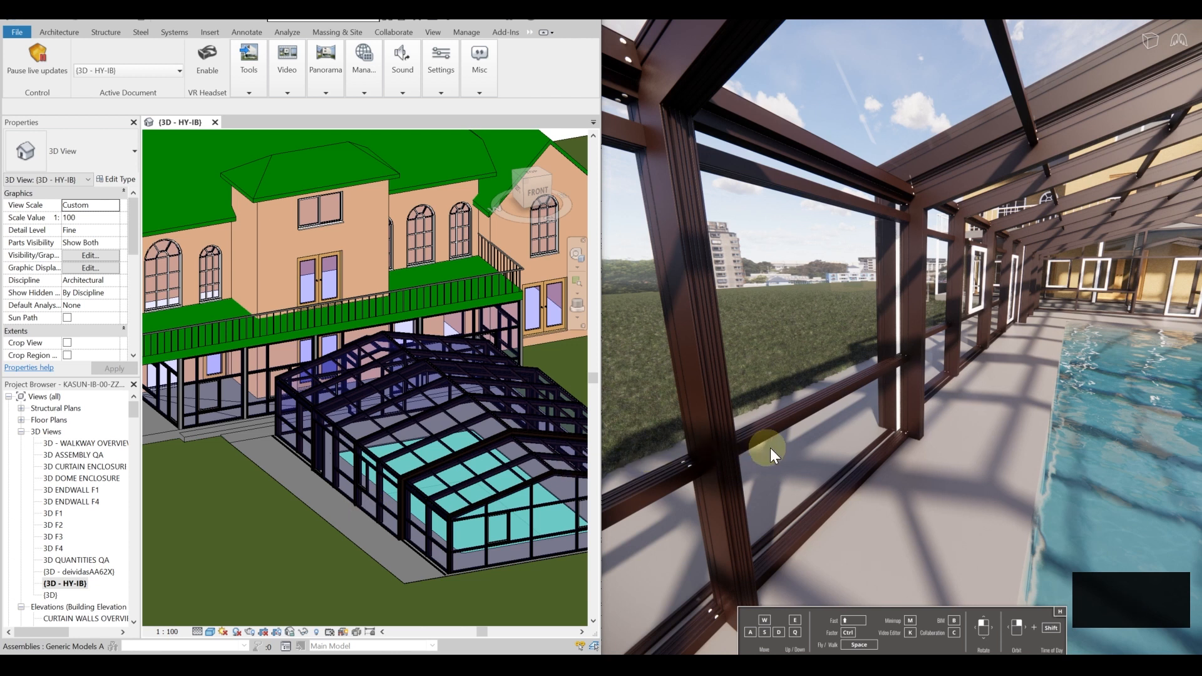
{"action": "key", "text": "w"}
{"action": "key", "text": "w"}
{"action": "key", "text": "w"}
{"action": "key", "text": "w"}
{"action": "key", "text": "w"}
{"action": "key", "text": "a"}
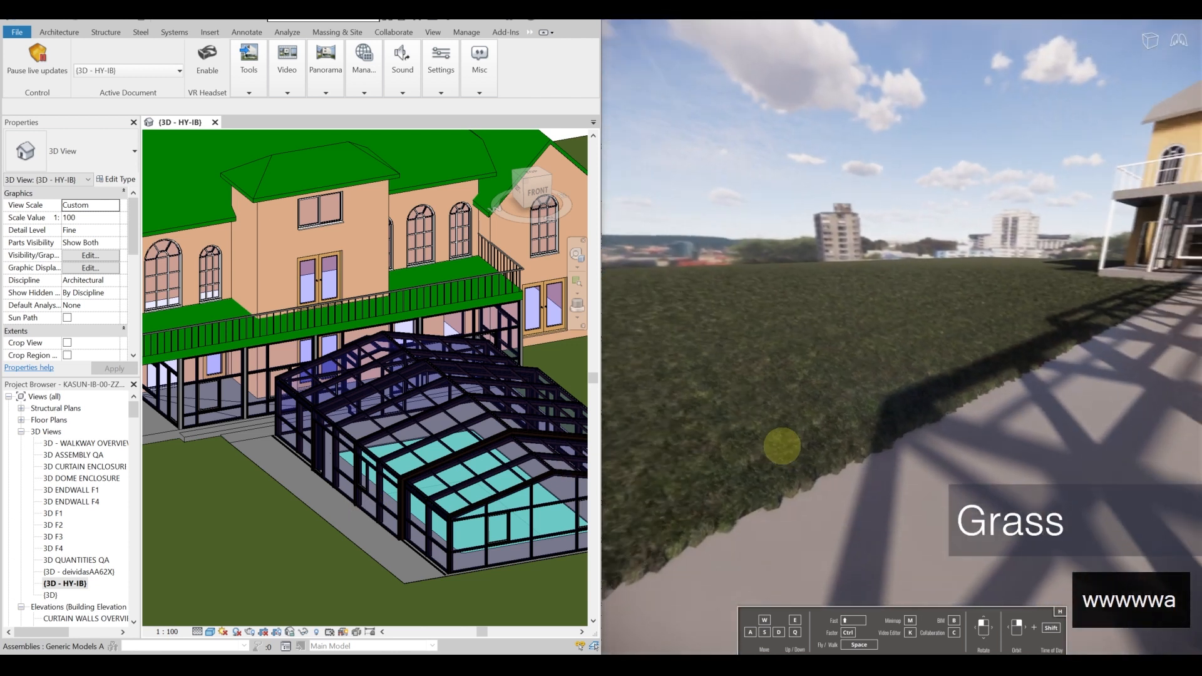
{"action": "key", "text": "w"}
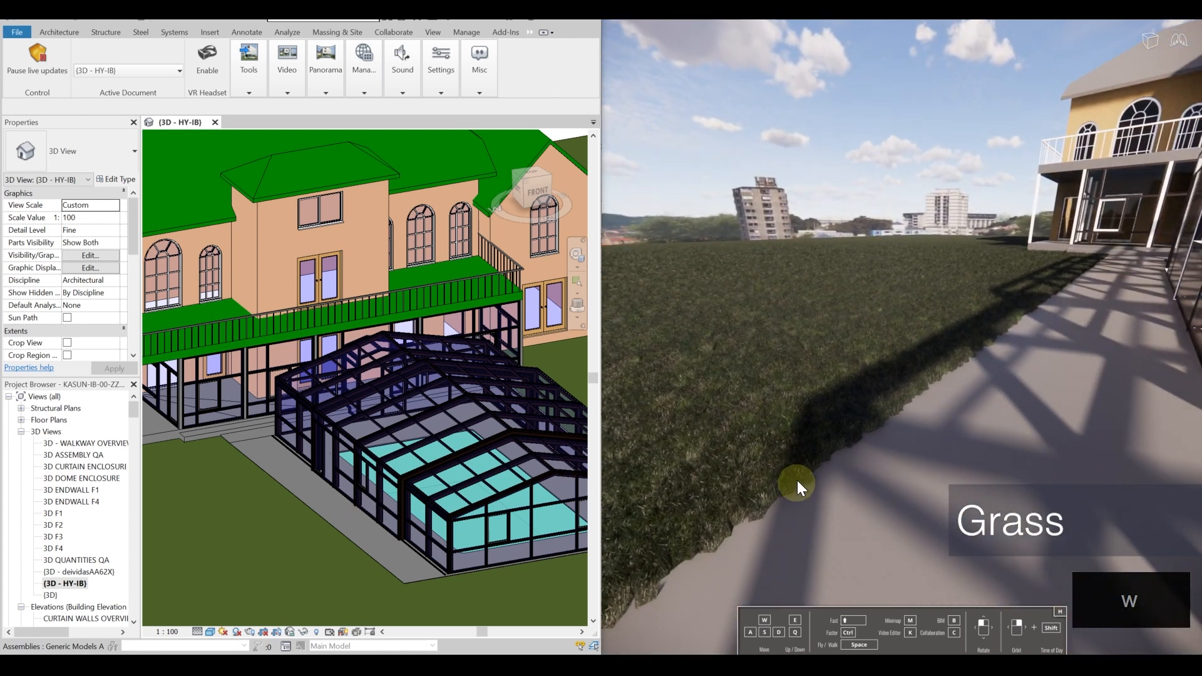
Step: Open the lawn topography's Grass material with its identity information, and move and shrink the material browser clear of the rendered view
{"action": "left_click", "coordinate": [276, 486]}
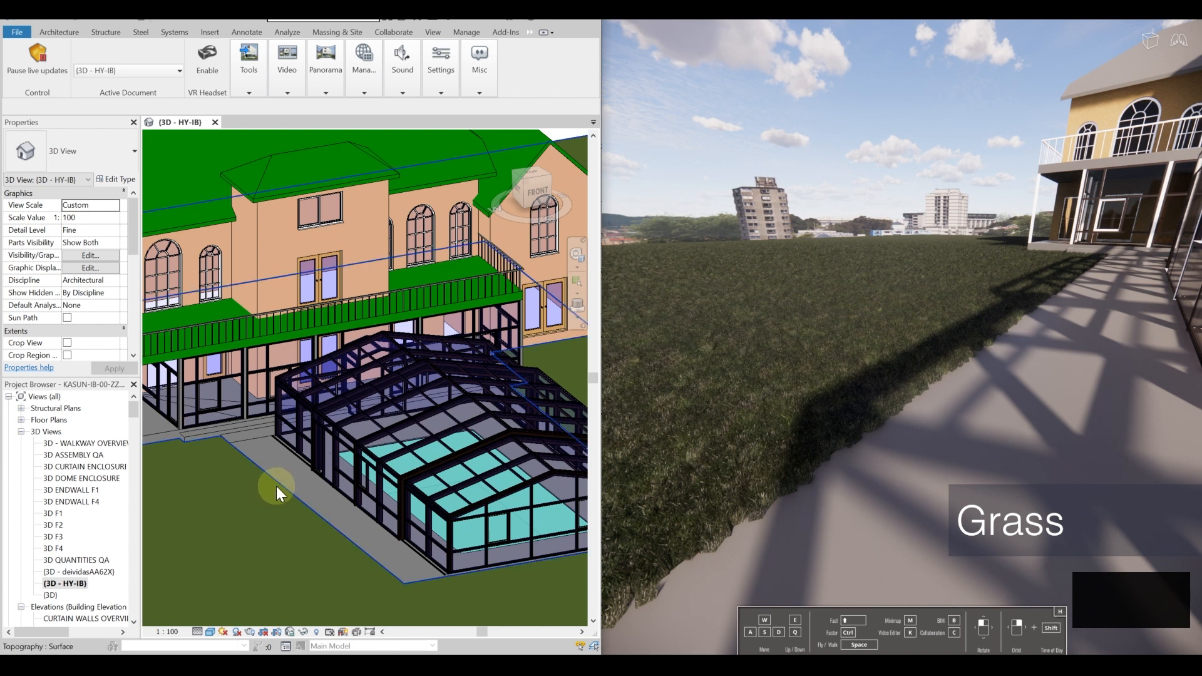
{"action": "left_click", "coordinate": [276, 486]}
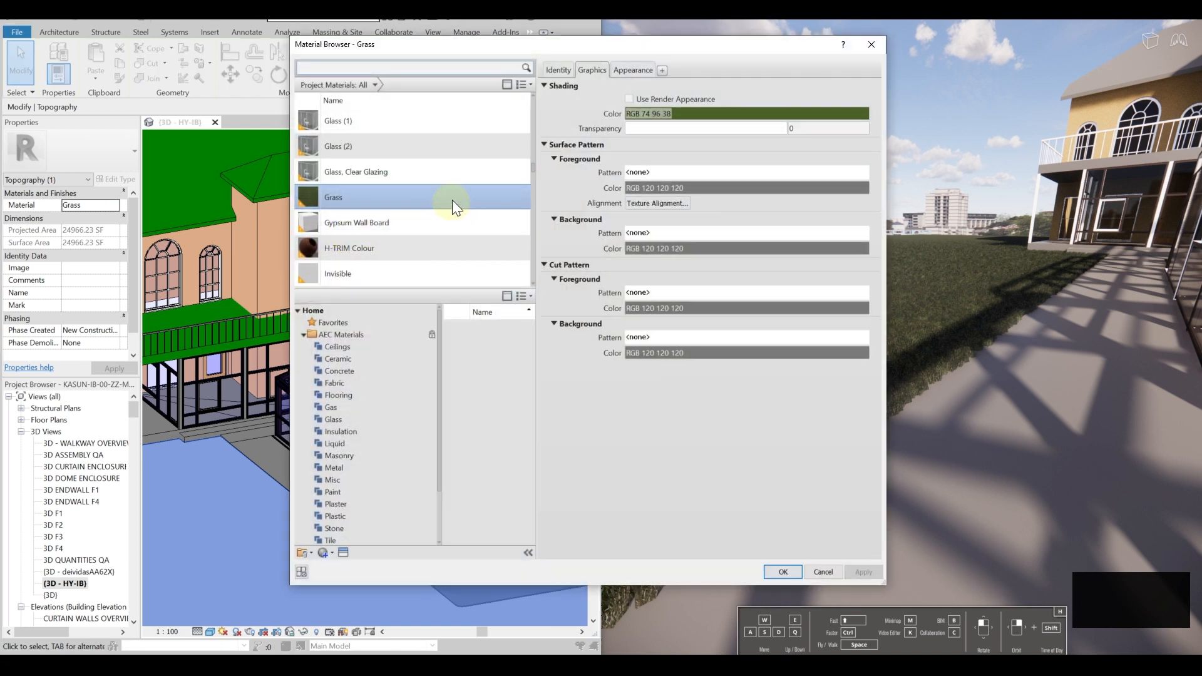
{"action": "left_click", "coordinate": [570, 68]}
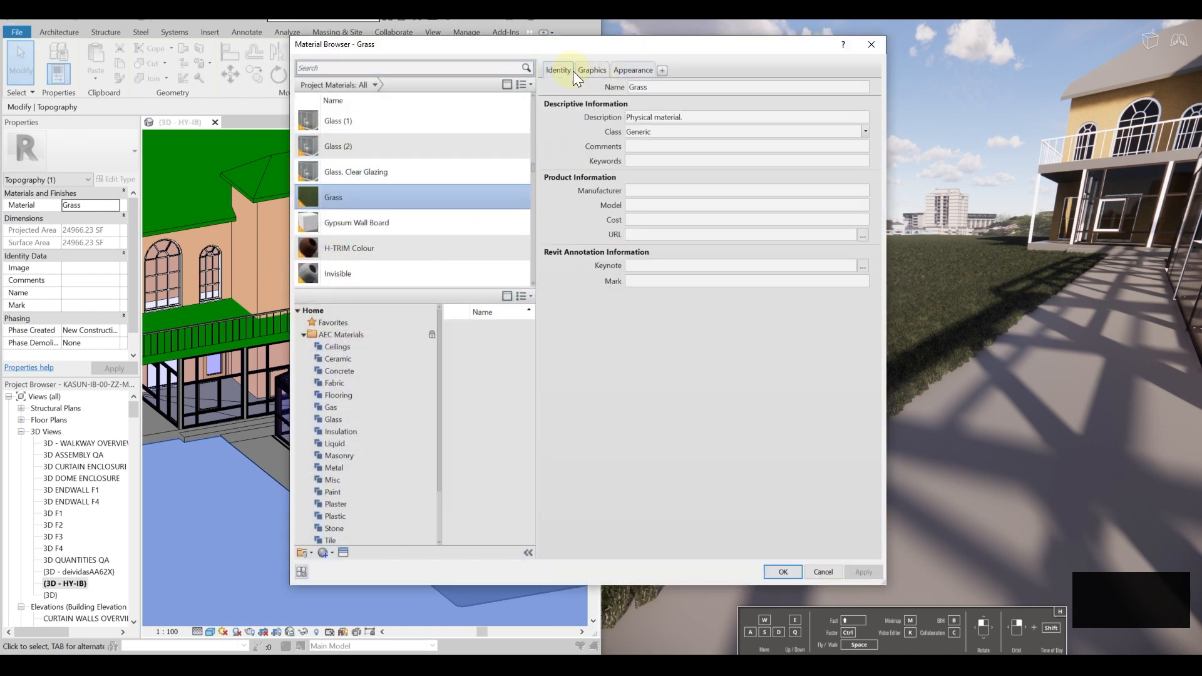
{"action": "double_click", "coordinate": [629, 89]}
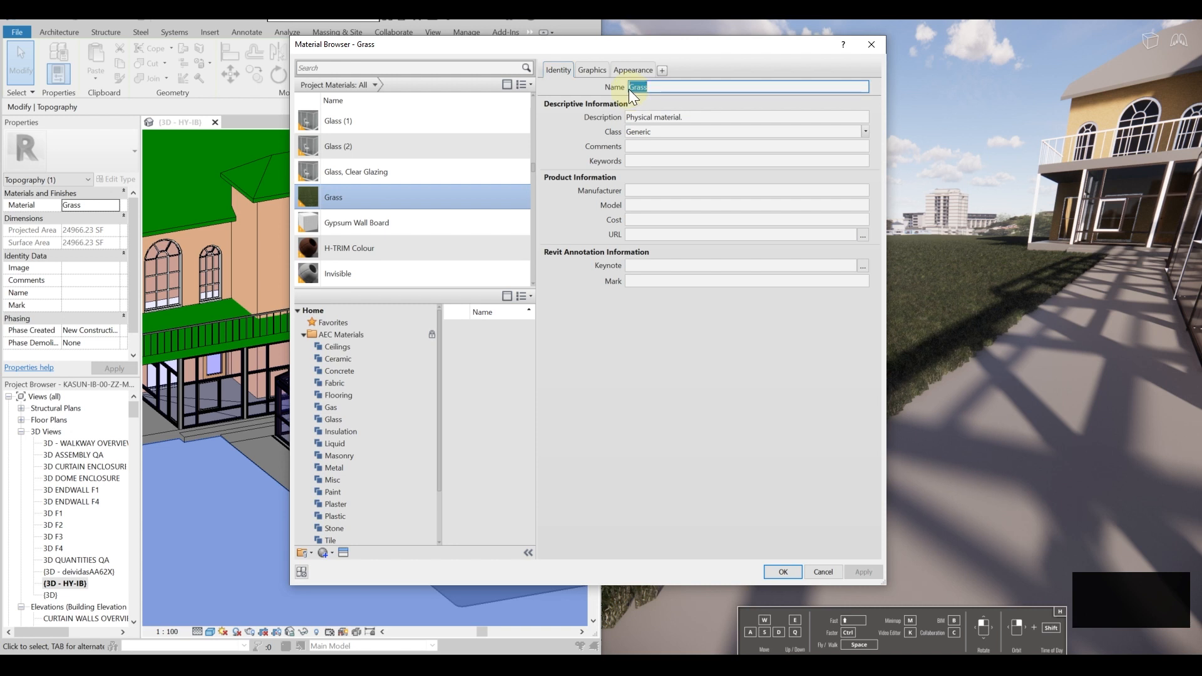
{"action": "left_click_drag", "start_coordinate": [677, 51], "coordinate": [489, 69]}
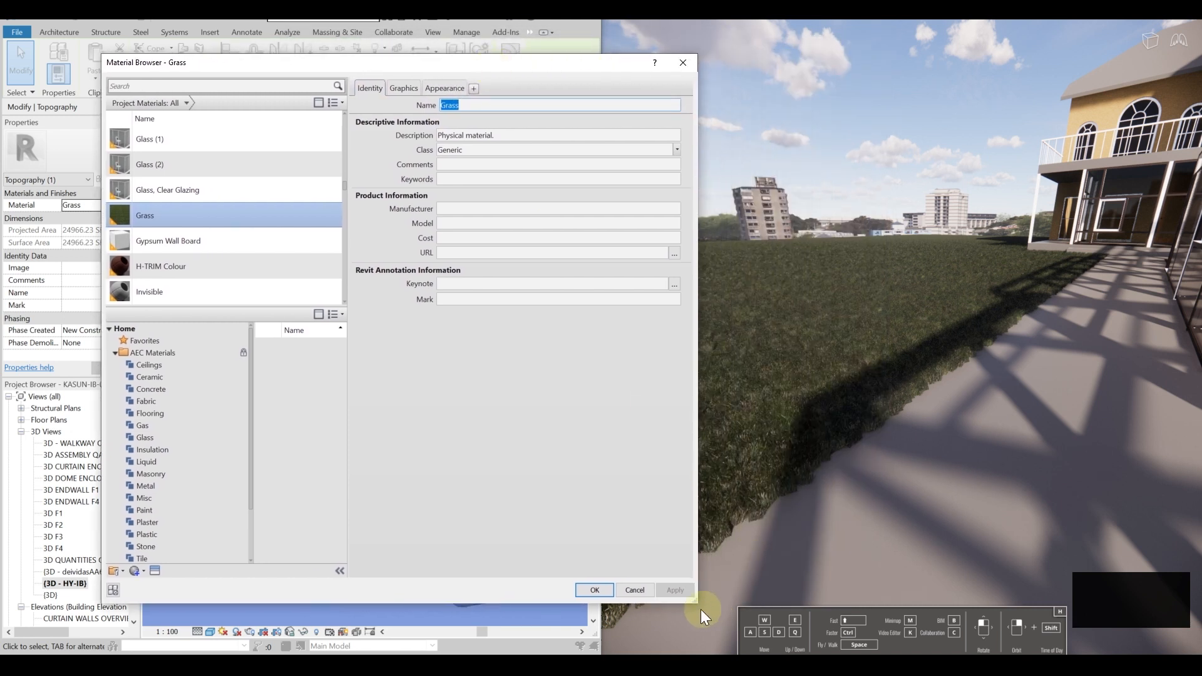
{"action": "left_click_drag", "start_coordinate": [694, 600], "coordinate": [540, 575]}
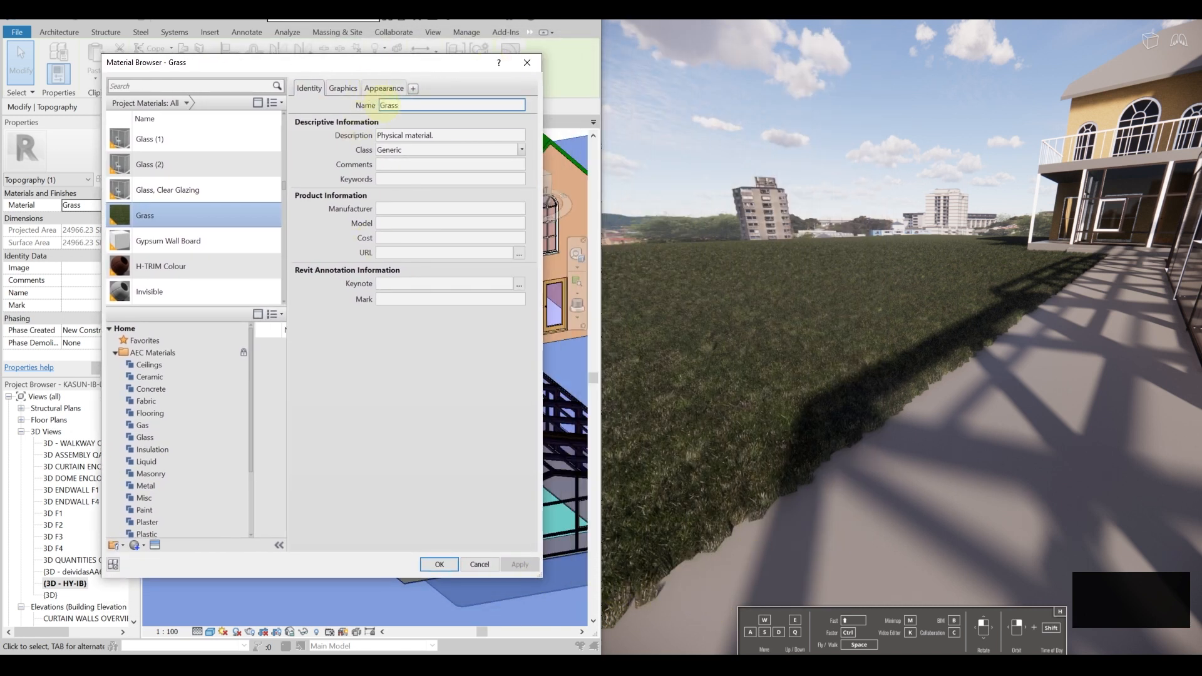
Step: Rename the lawn's Grass material to Short Grass and apply it
{"action": "type", "text": "Short"}
{"action": "key", "text": "Return"}
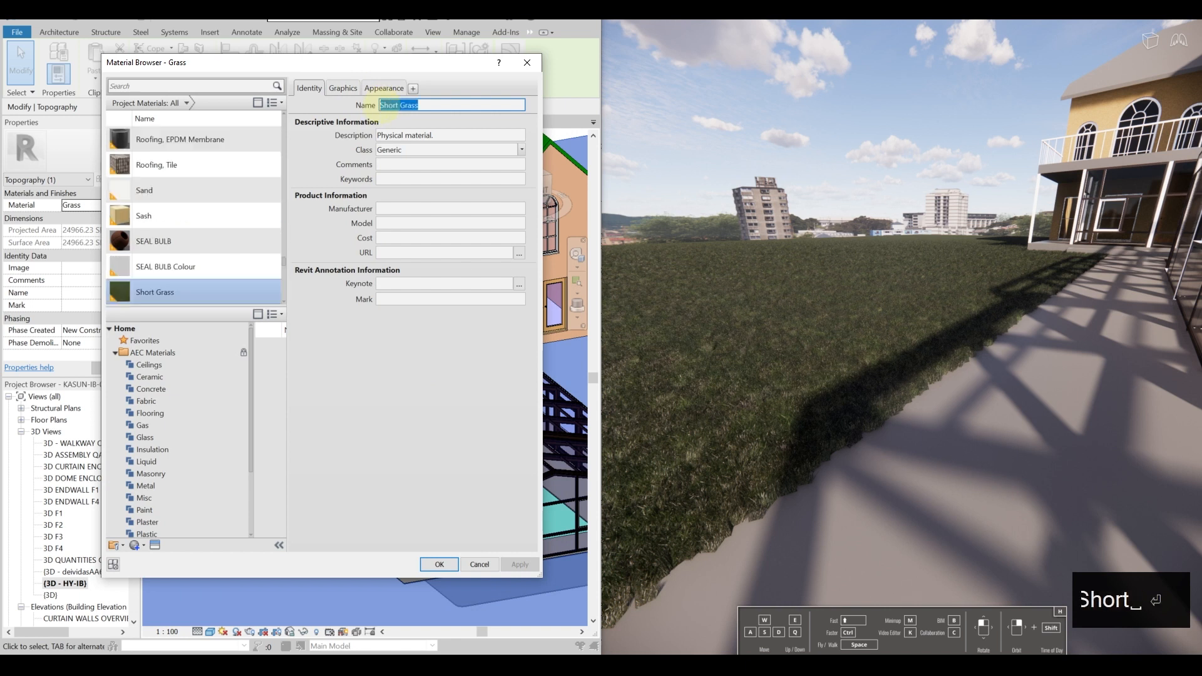
{"action": "left_click", "coordinate": [522, 562]}
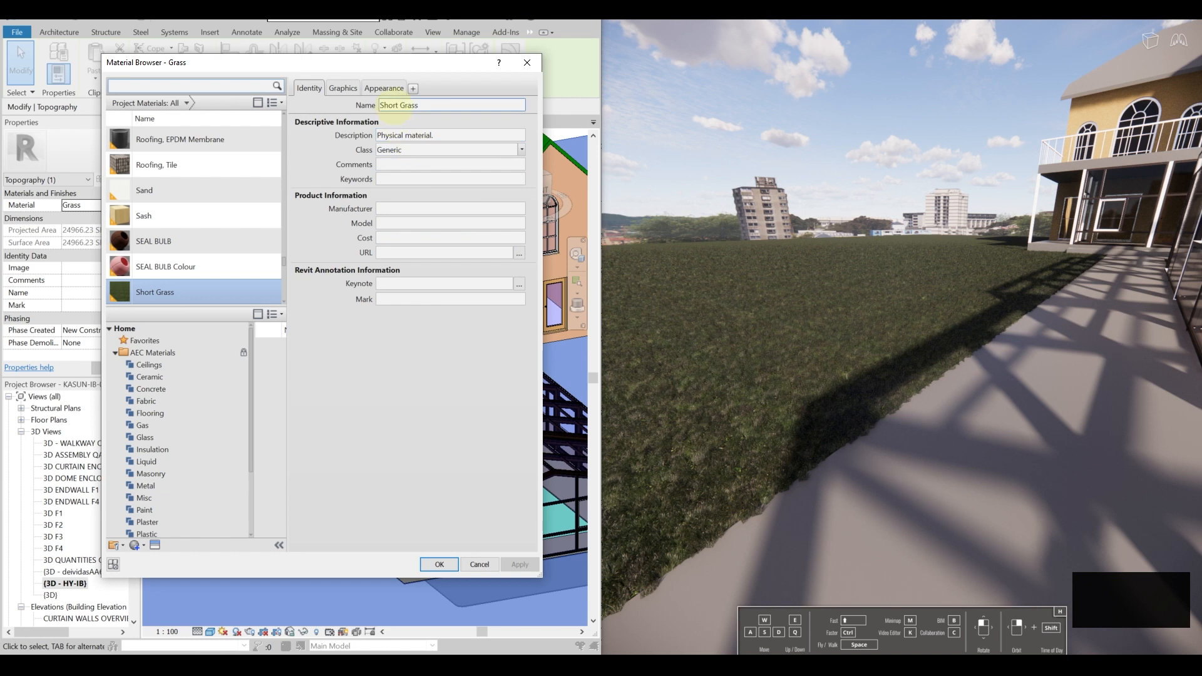
Step: Rename the lawn material to Wild Grass and apply the change
{"action": "left_click", "coordinate": [399, 105]}
{"action": "key", "text": "shift+Home"}
{"action": "type", "text": "Wild"}
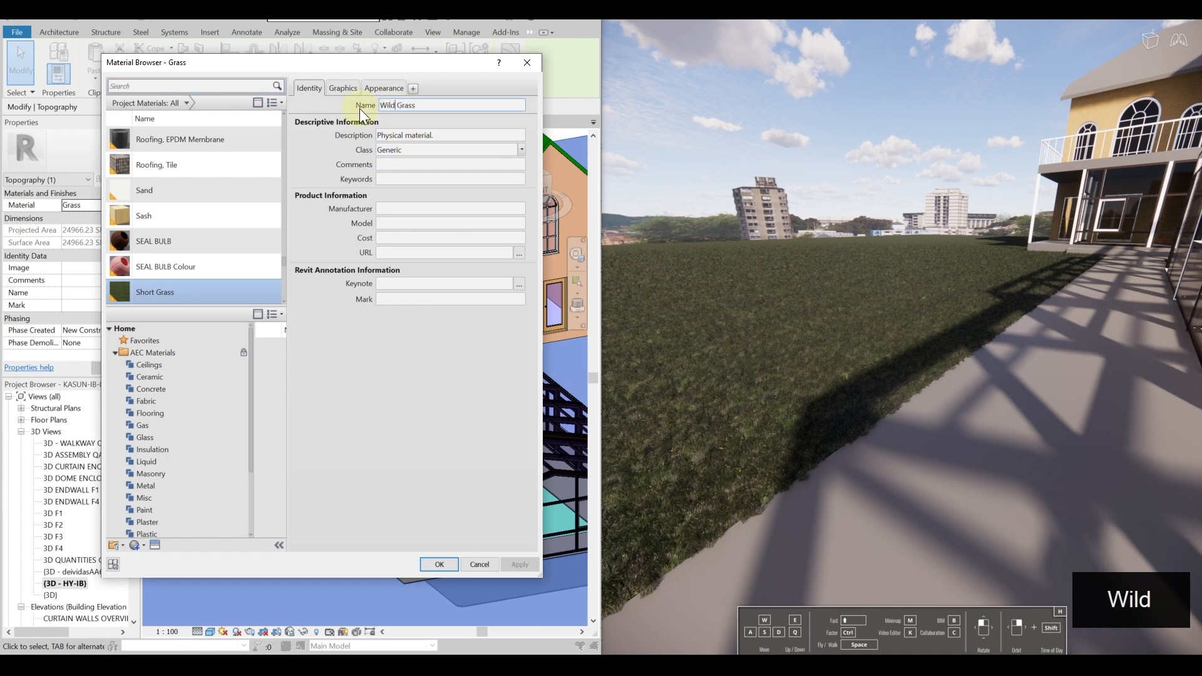
{"action": "key", "text": "Return"}
{"action": "left_click", "coordinate": [524, 565]}
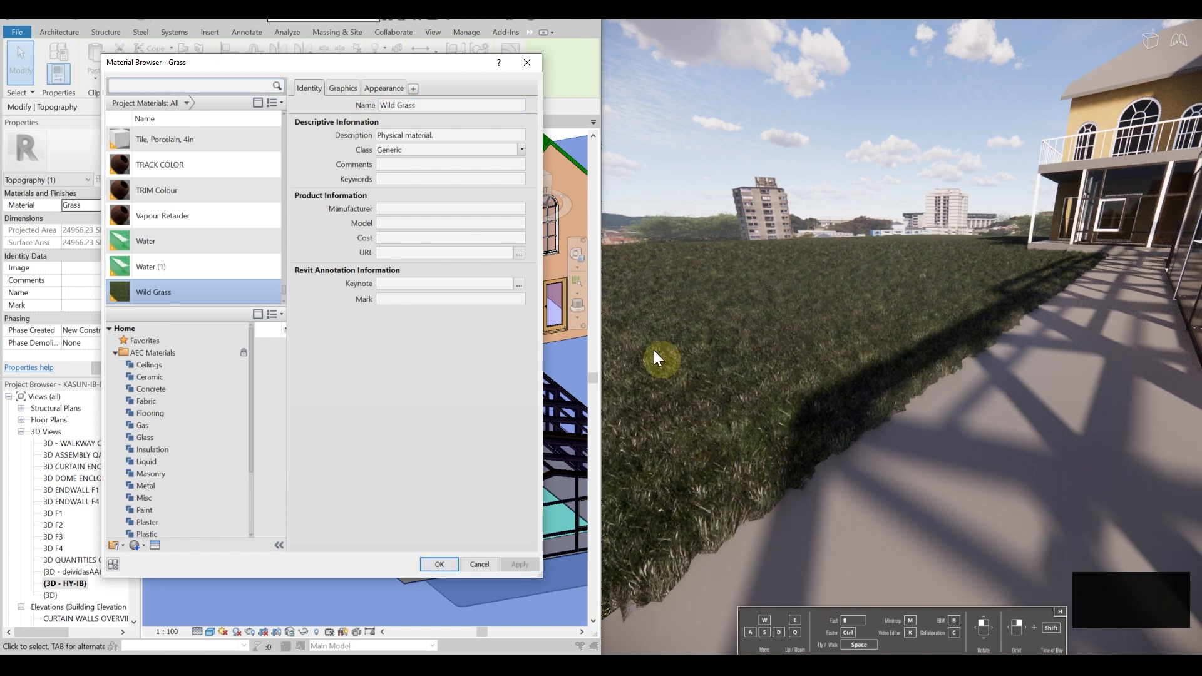
Step: Rename the lawn material to Long Grass and apply the change
{"action": "left_click", "coordinate": [384, 105]}
{"action": "left_click_drag", "start_coordinate": [380, 105], "coordinate": [393, 105]}
{"action": "type", "text": "Lo"}
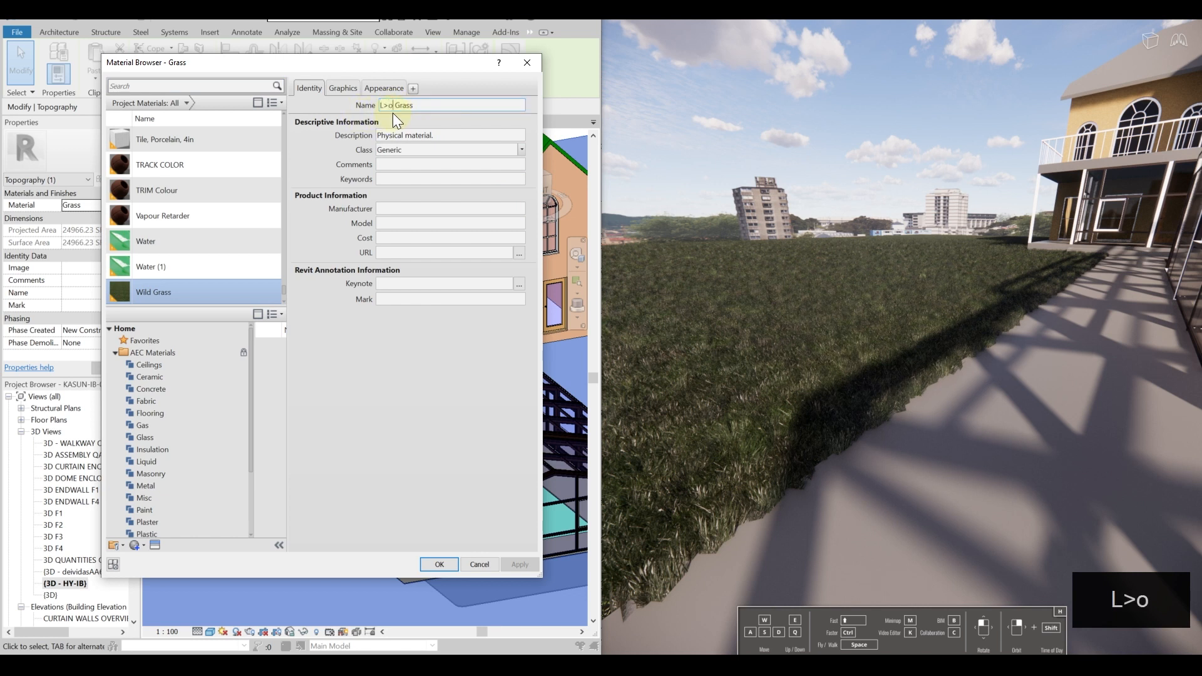
{"action": "type", "text": "ng"}
{"action": "key", "text": "Return"}
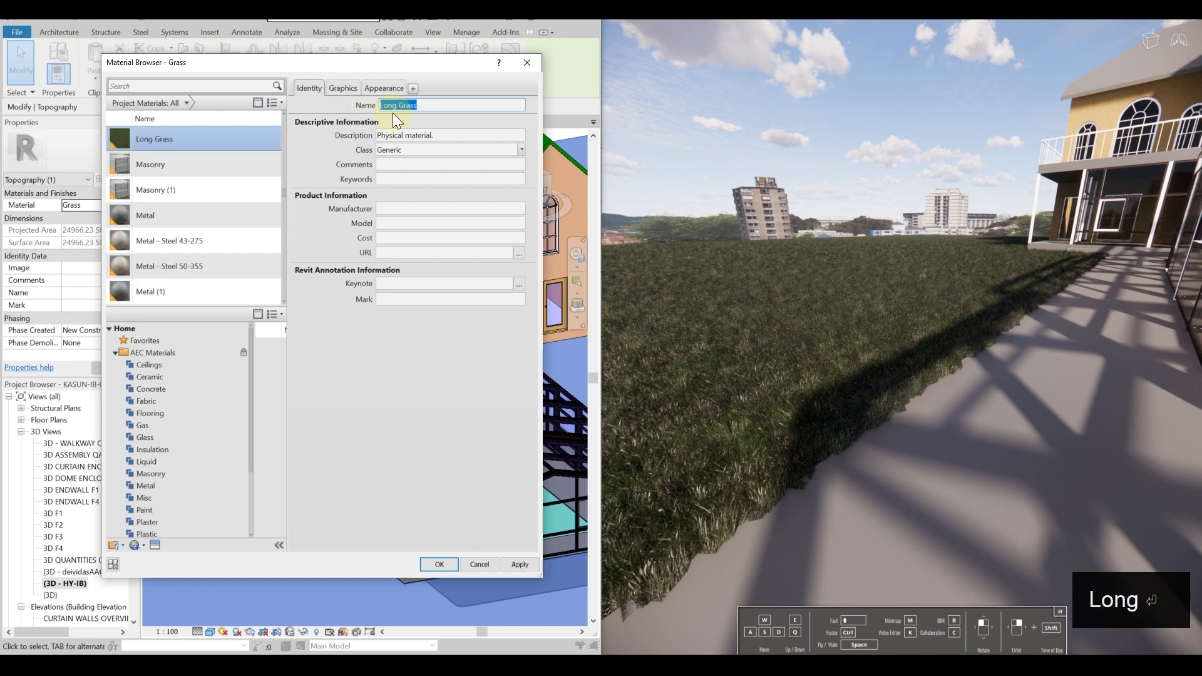
{"action": "left_click", "coordinate": [518, 564]}
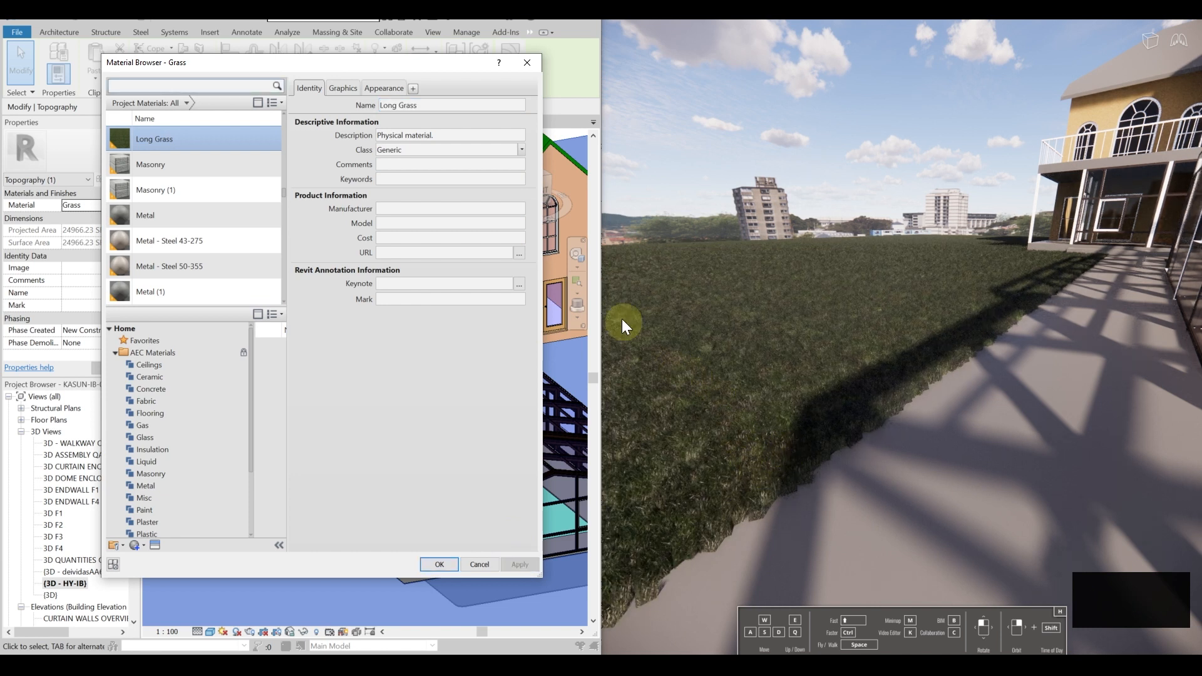
Step: Try to rename the Long Grass material to Carpet
{"action": "left_click", "coordinate": [421, 105]}
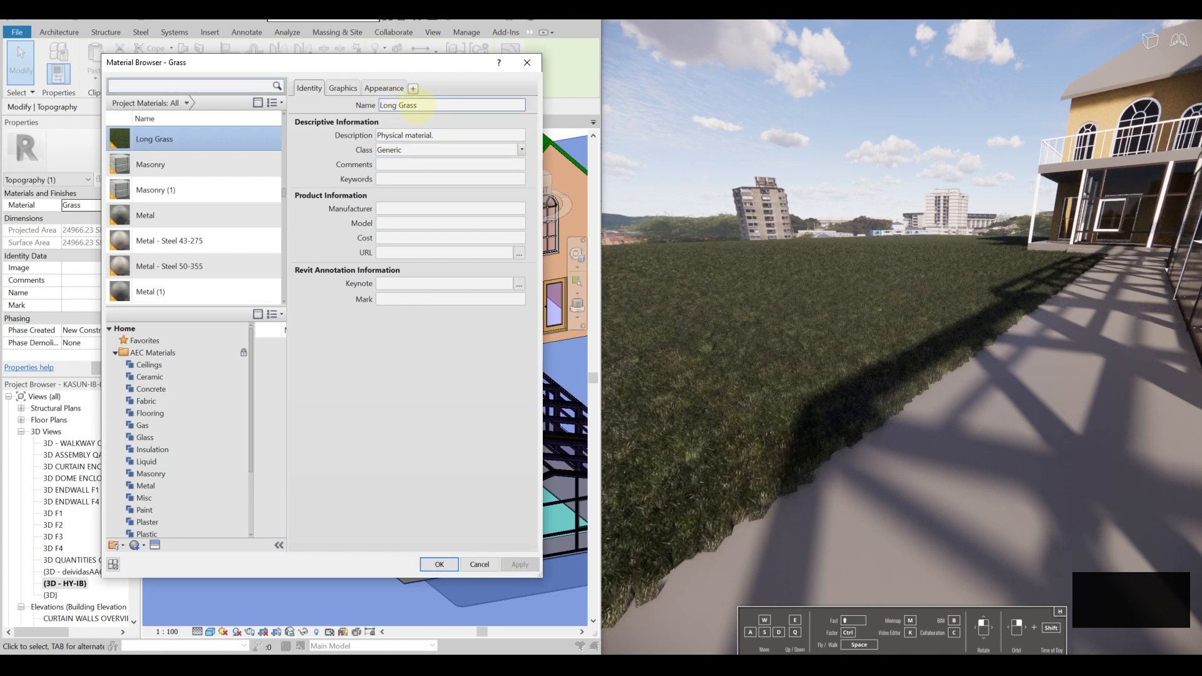
{"action": "double_click", "coordinate": [379, 105]}
{"action": "type", "text": "Carpet"}
{"action": "key", "text": "Return"}
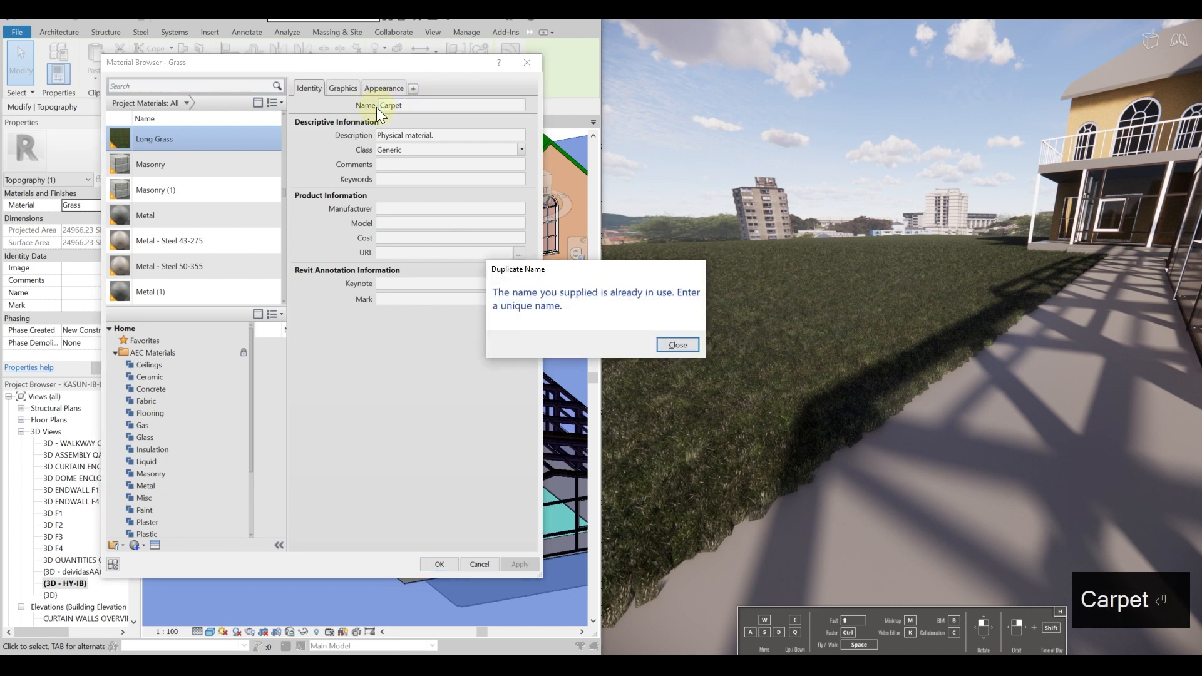
{"action": "left_click", "coordinate": [678, 345]}
Step: Search the project materials for carpet and assign the existing Carpet material to the lawn topography
{"action": "left_click", "coordinate": [200, 87]}
{"action": "type", "text": "car"}
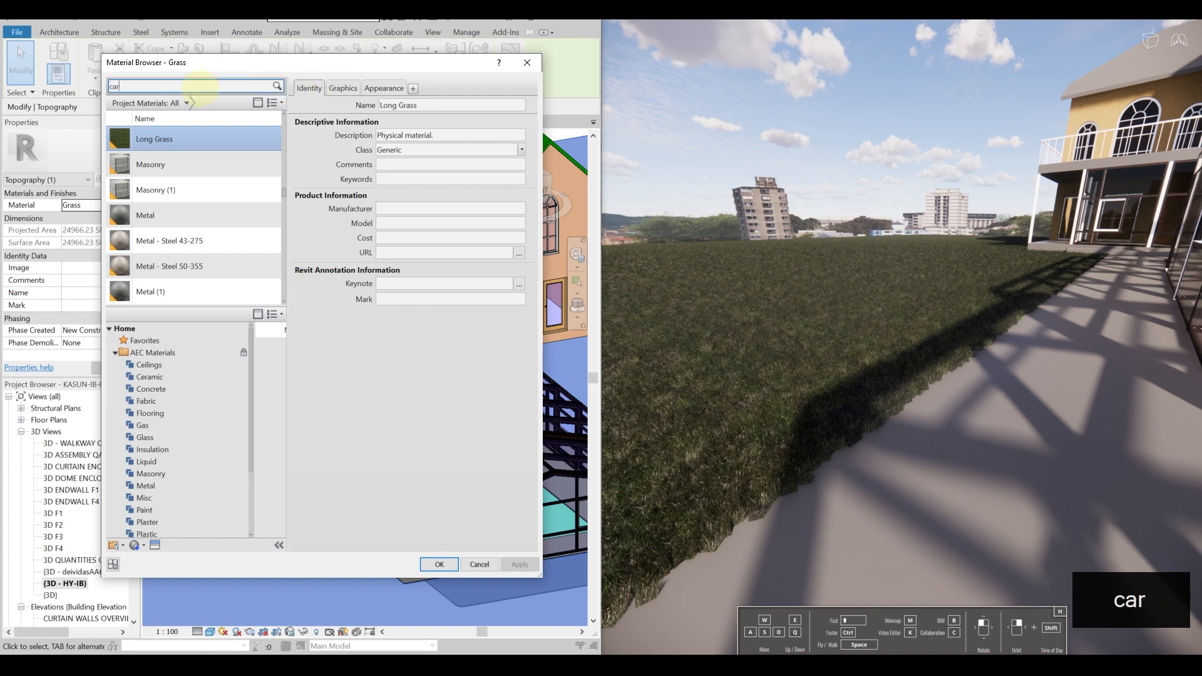
{"action": "type", "text": "pet"}
{"action": "key", "text": "Return"}
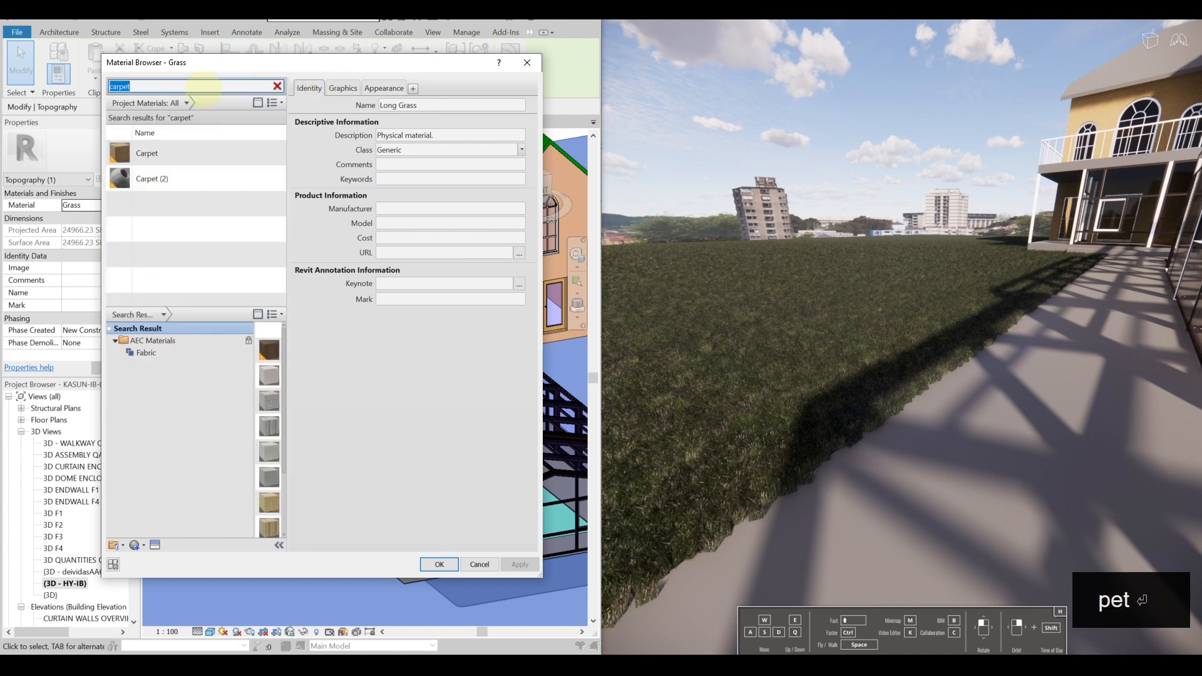
{"action": "left_click", "coordinate": [197, 152]}
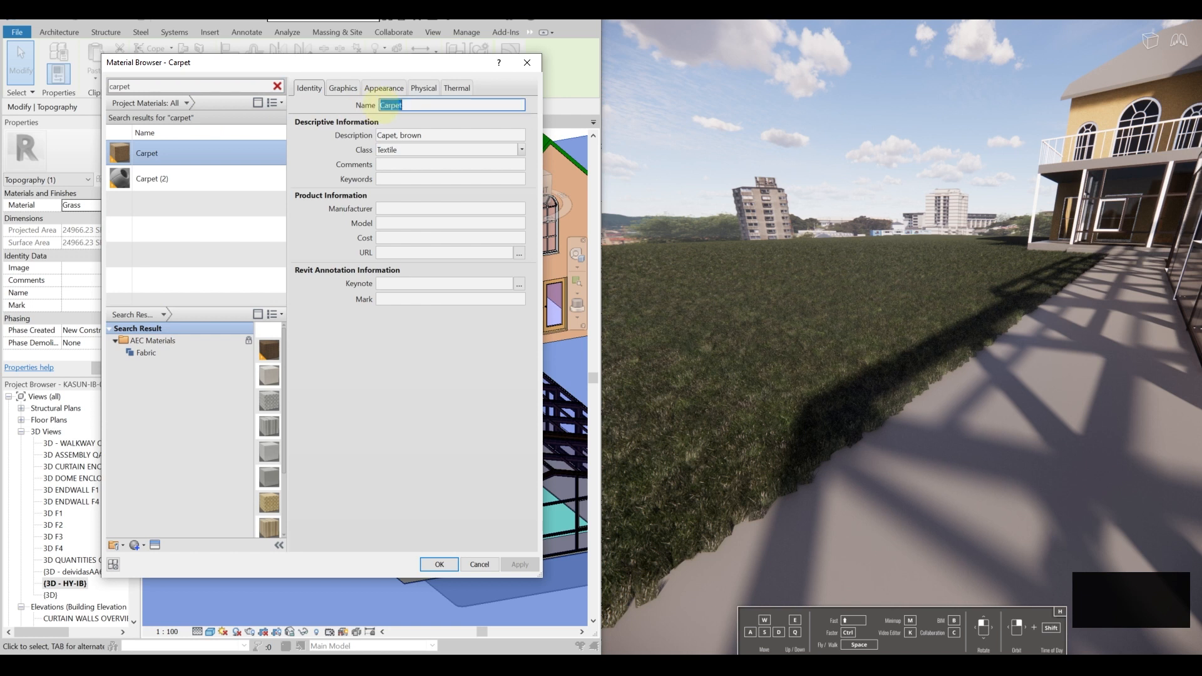
{"action": "left_click", "coordinate": [206, 152]}
{"action": "left_click", "coordinate": [445, 565]}
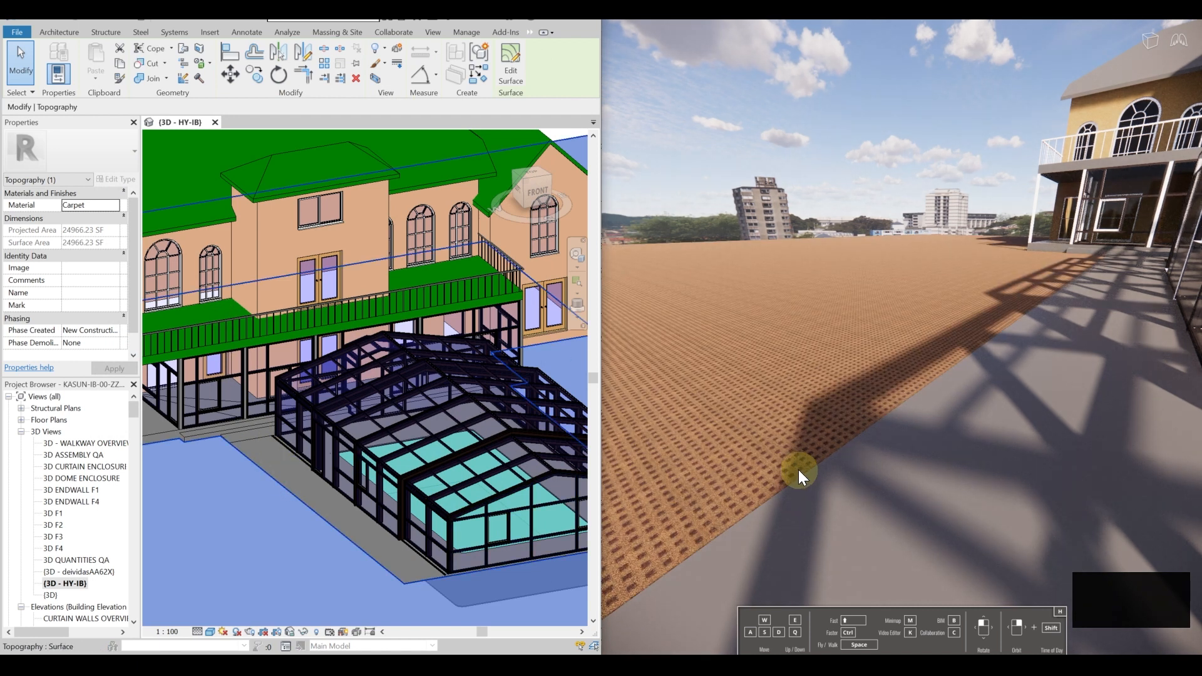
Step: Reopen the topography's material, rename Carpet to Short Carpet, and apply the change
{"action": "left_click", "coordinate": [114, 206]}
{"action": "left_click", "coordinate": [384, 88]}
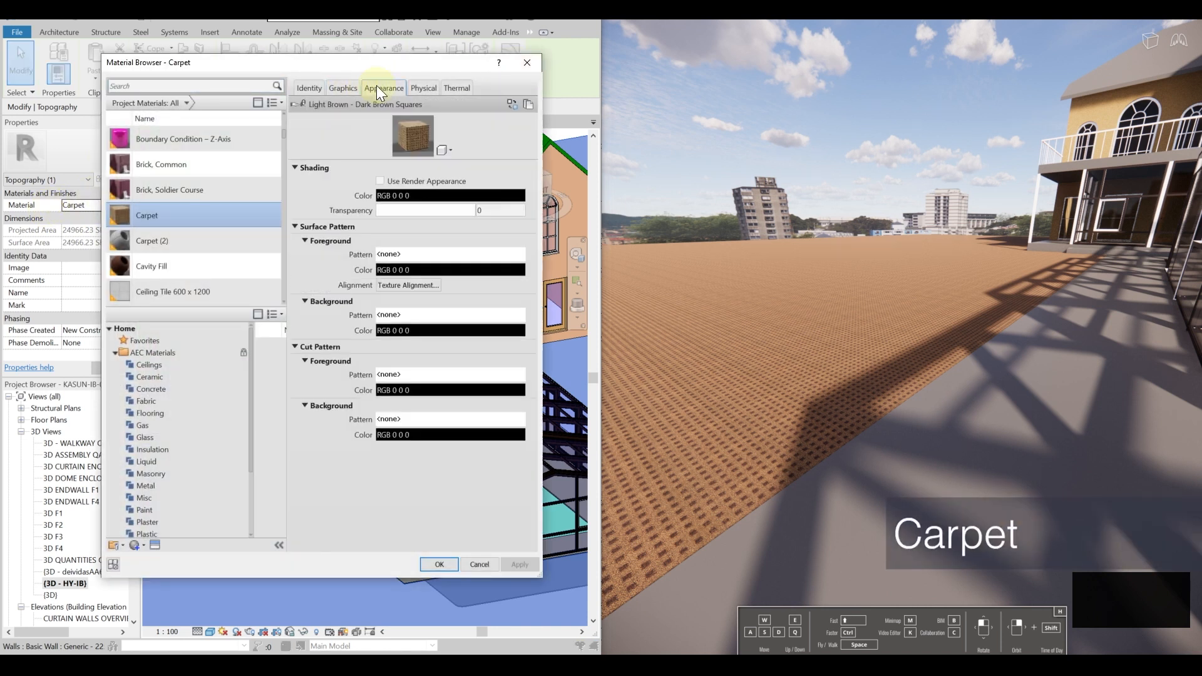
{"action": "left_click", "coordinate": [309, 88]}
{"action": "type", "text": "Short Carpet"}
{"action": "left_click", "coordinate": [407, 404]}
{"action": "left_click", "coordinate": [520, 563]}
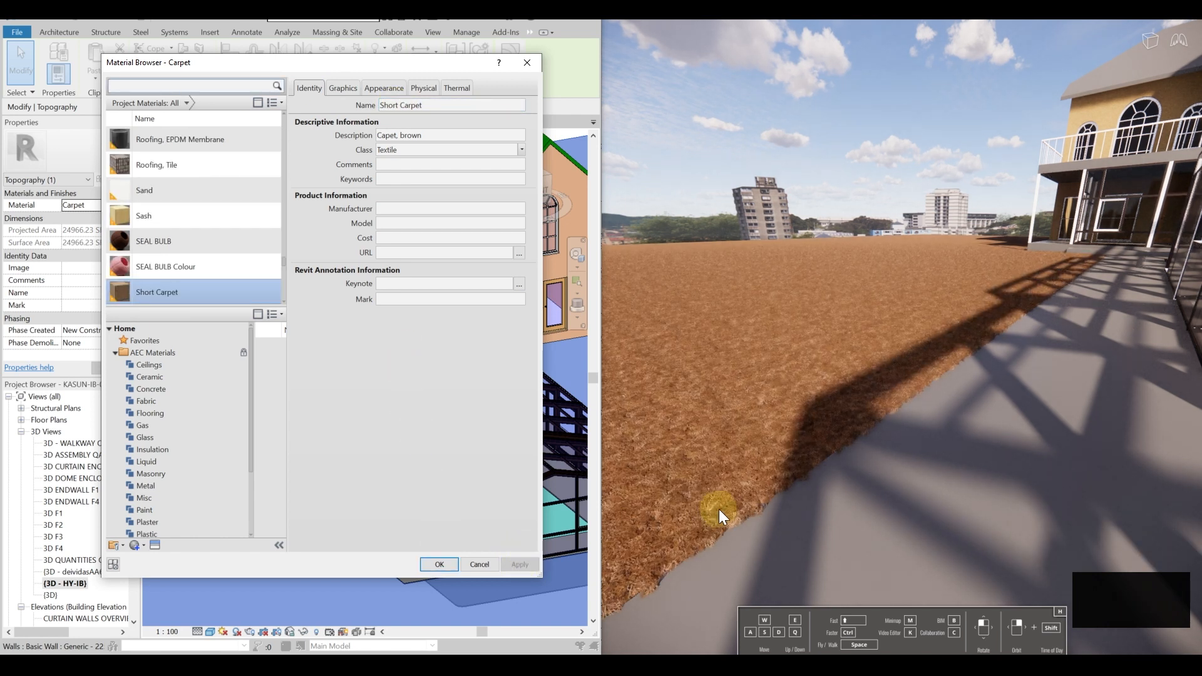
Step: Check the carpet material's appearance, rename the material to Long Carpet, and apply it to the topography
{"action": "left_click", "coordinate": [384, 88]}
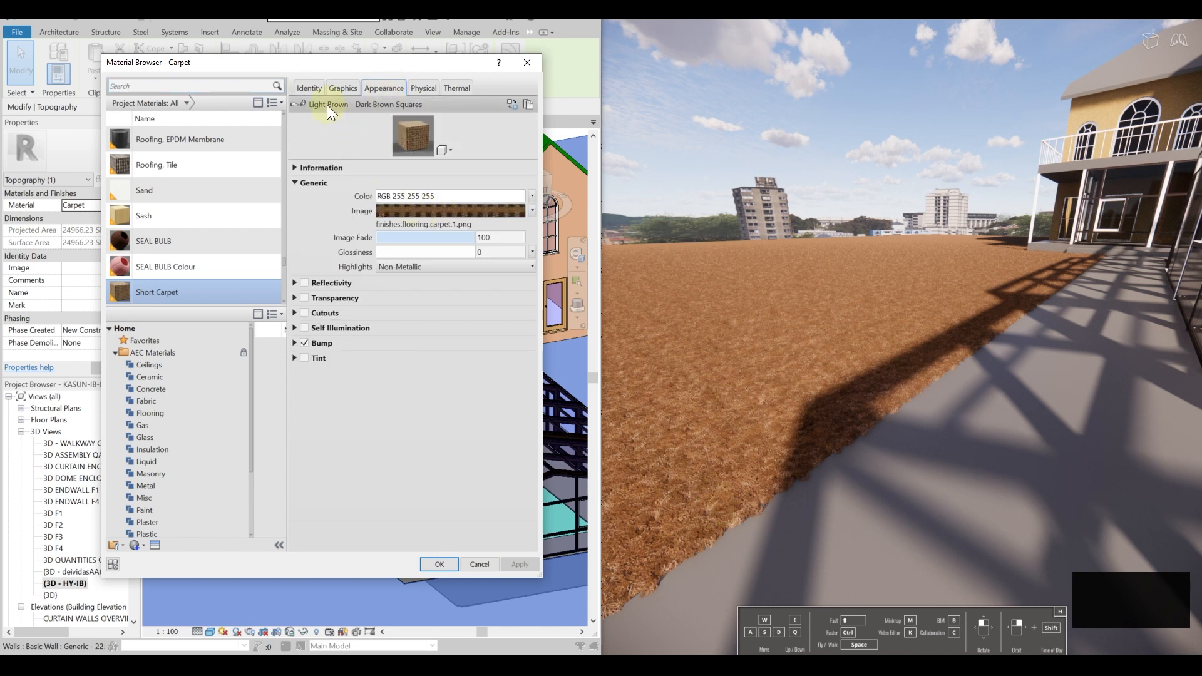
{"action": "left_click", "coordinate": [311, 89]}
{"action": "left_click_drag", "start_coordinate": [424, 105], "coordinate": [380, 106]}
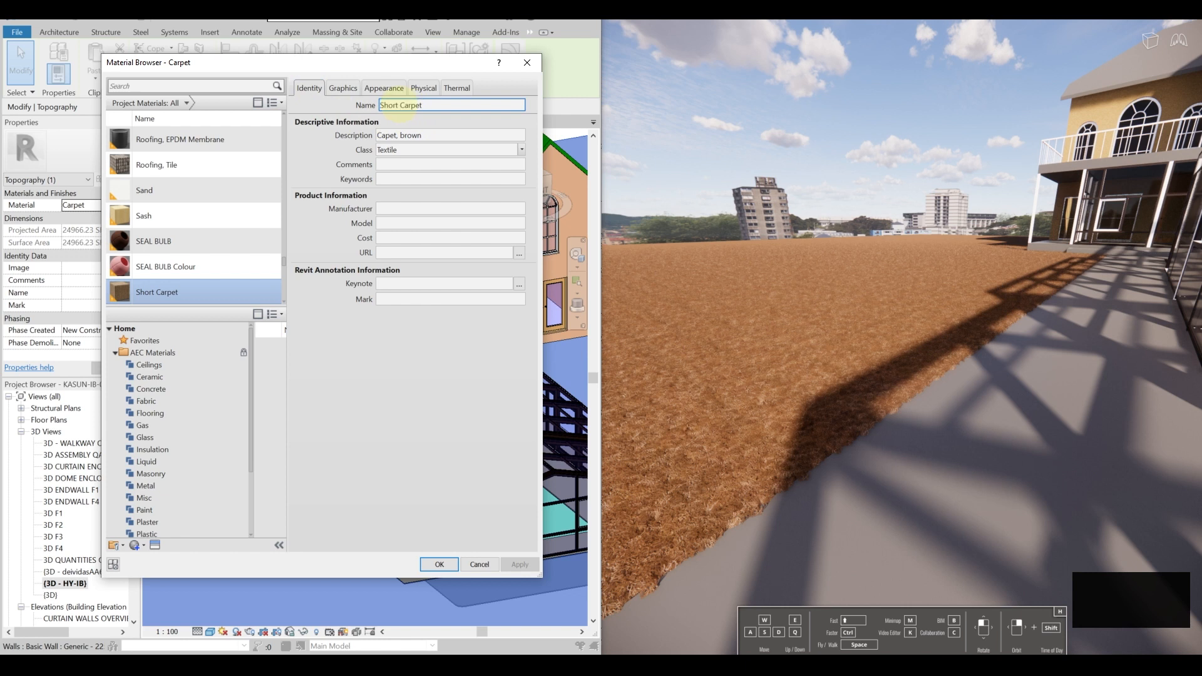
{"action": "type", "text": "Long"}
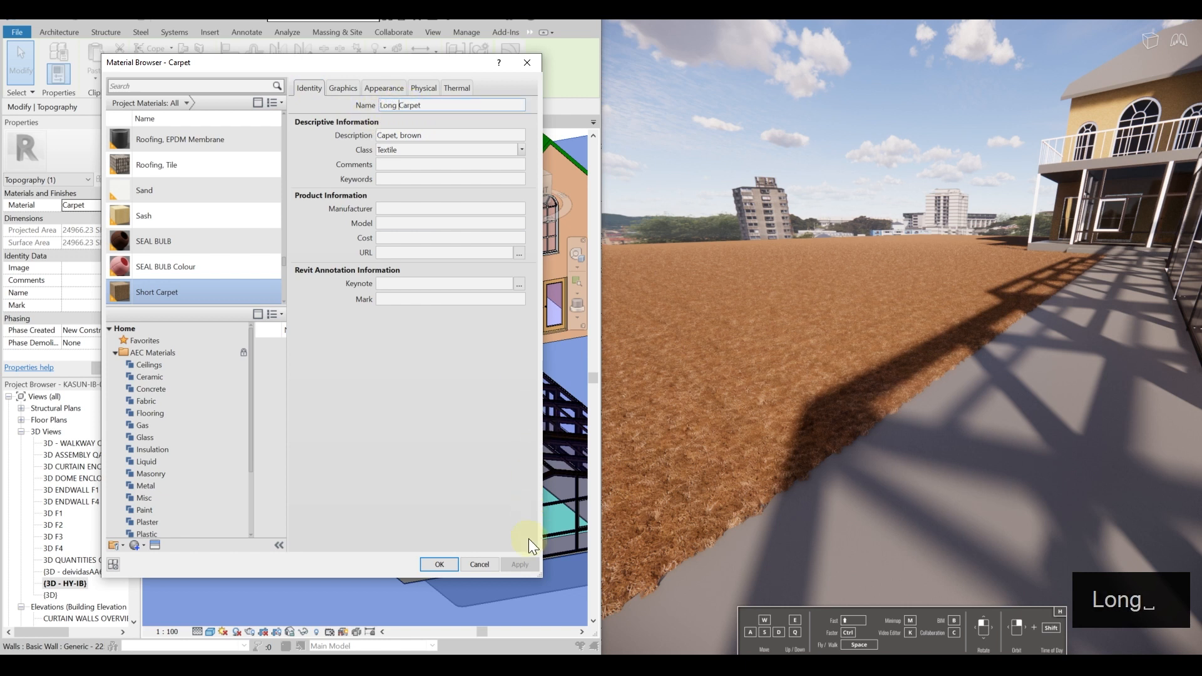
{"action": "left_click", "coordinate": [460, 468]}
{"action": "left_click", "coordinate": [524, 562]}
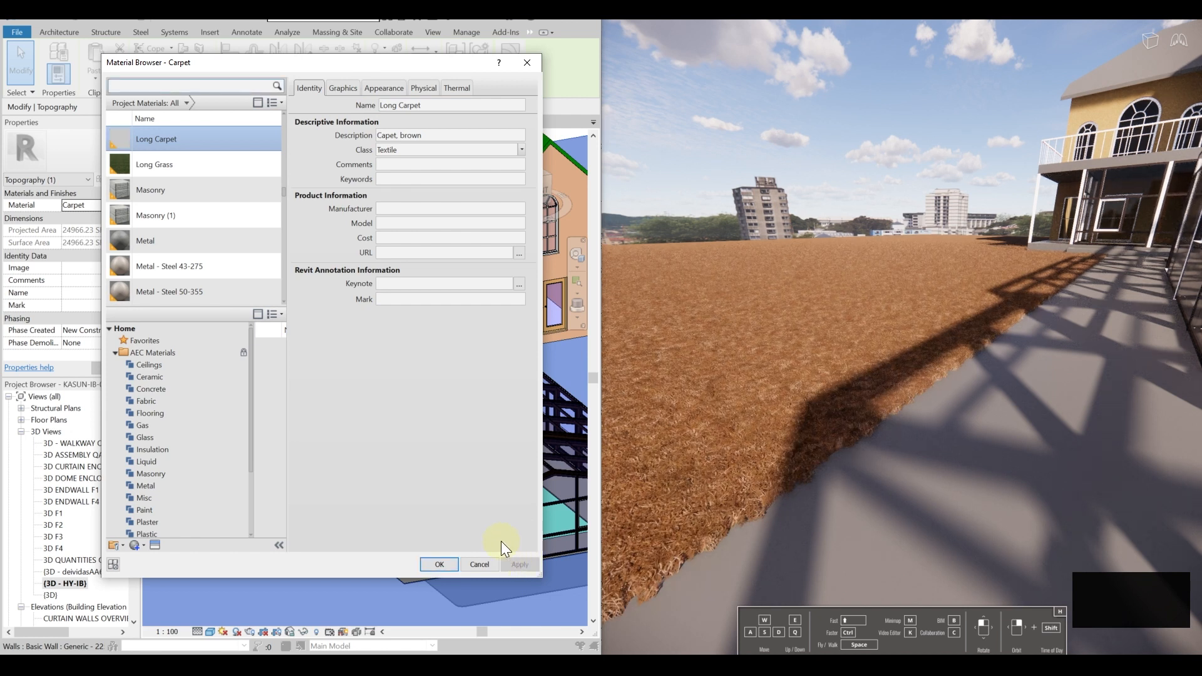
{"action": "left_click", "coordinate": [439, 564]}
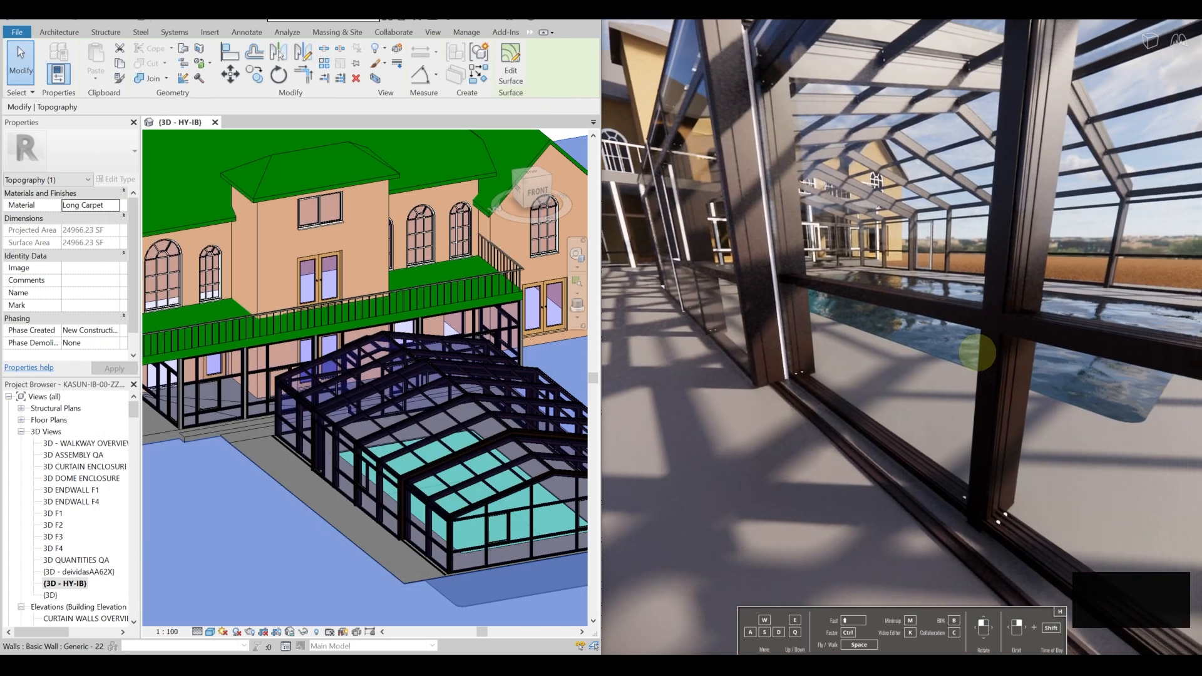
Step: Walk back into the pool enclosure in the rendered view to look along the water
{"action": "key", "text": "d"}
{"action": "key", "text": "w"}
{"action": "key", "text": "d"}
{"action": "key", "text": "d"}
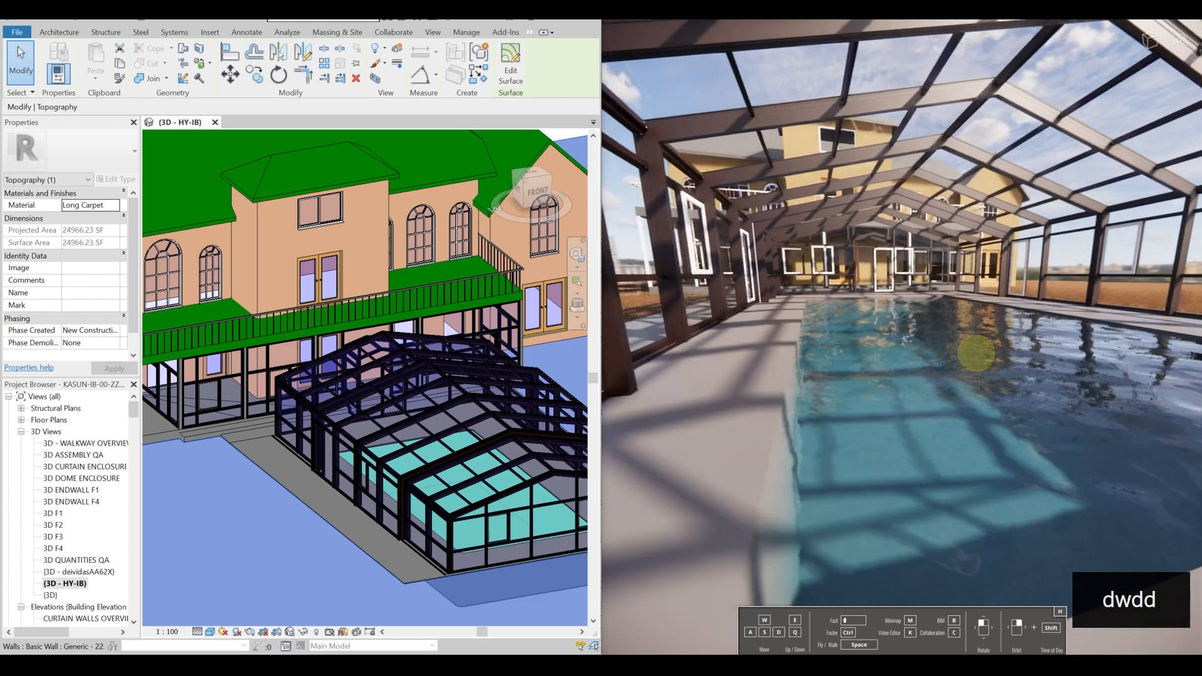
Step: Select the POOL WATER floor inside the pool enclosure in the 3D view, cycling through the overlapping elements
{"action": "left_click", "coordinate": [377, 442]}
{"action": "scroll", "coordinate": [378, 441], "scroll_direction": "up", "scroll_amount": 2}
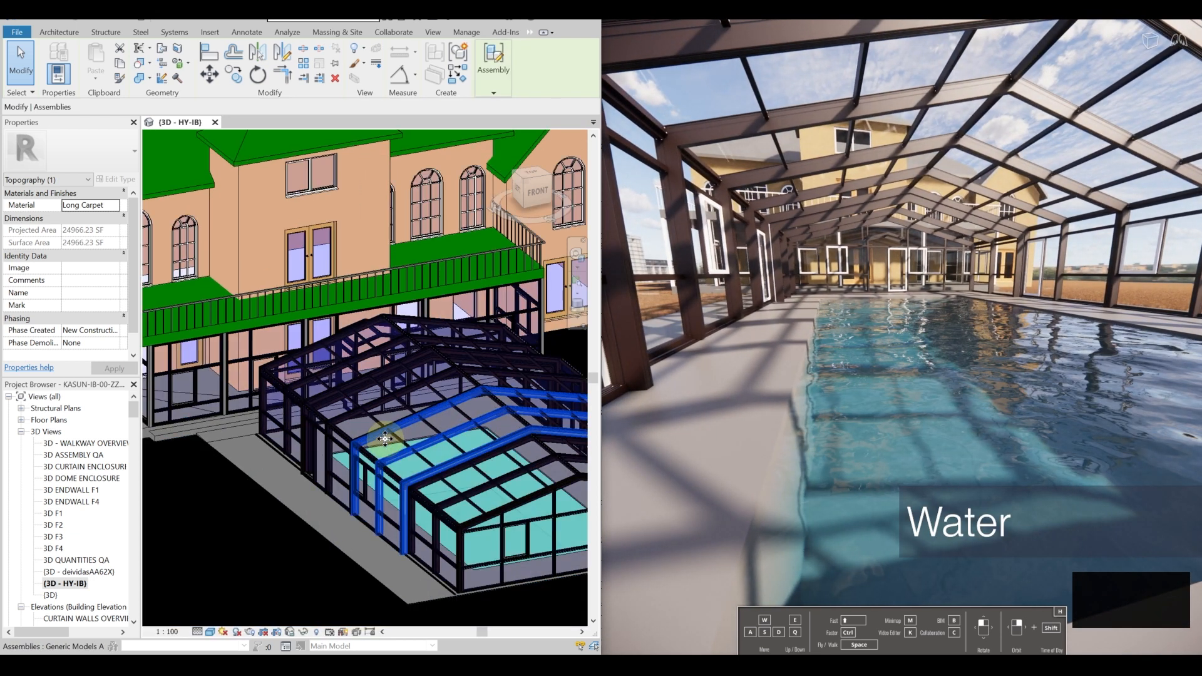
{"action": "key", "text": "Escape"}
{"action": "left_click", "coordinate": [387, 442]}
{"action": "key", "text": "Escape"}
{"action": "key", "text": "Tab"}
{"action": "key", "text": "Tab"}
{"action": "key", "text": "Tab"}
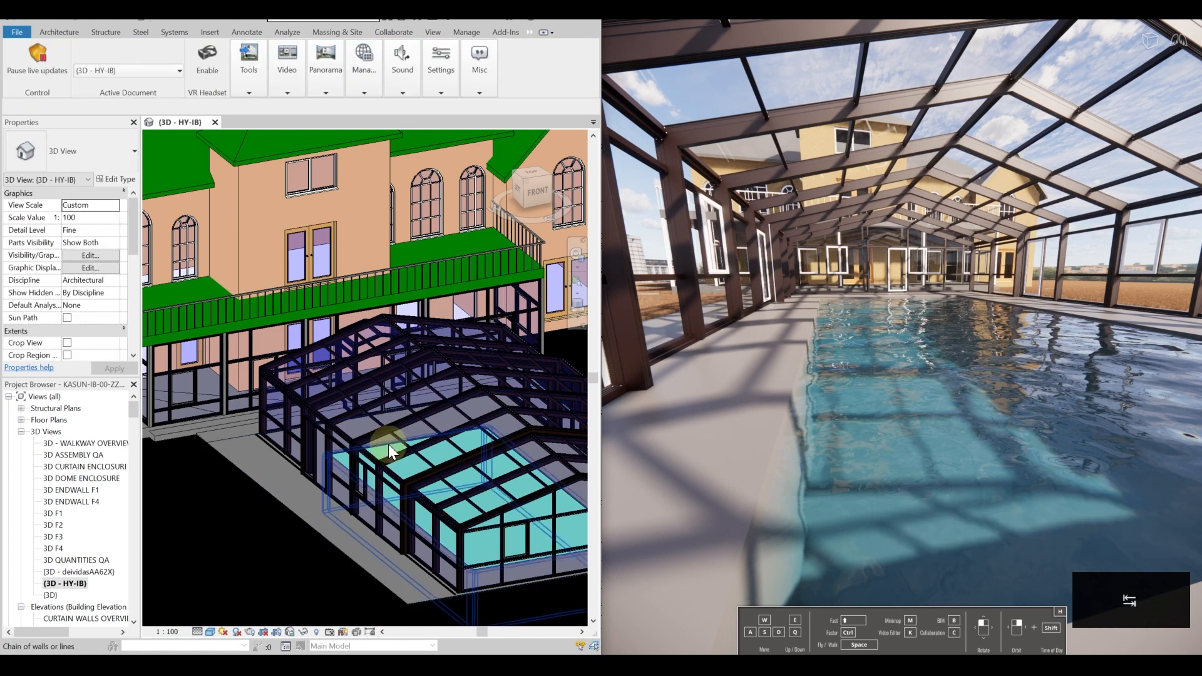
{"action": "left_click", "coordinate": [388, 445]}
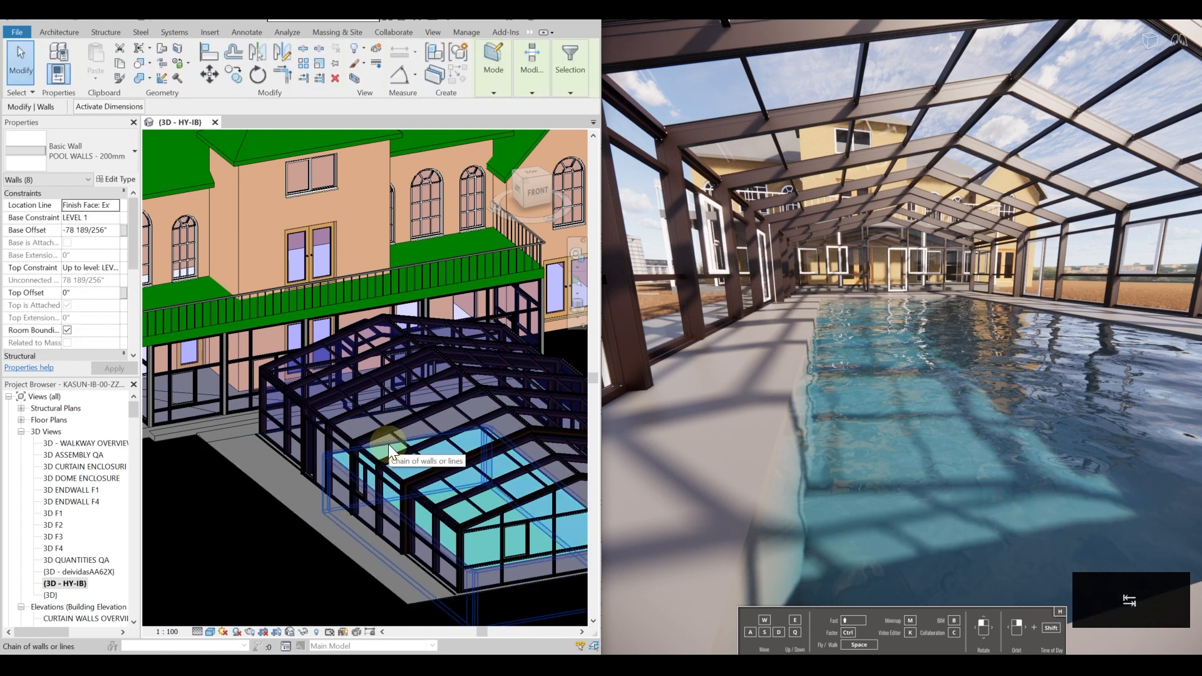
Step: Open the pool water floor type's structure and display the appearance settings of its Water material
{"action": "left_click", "coordinate": [121, 181]}
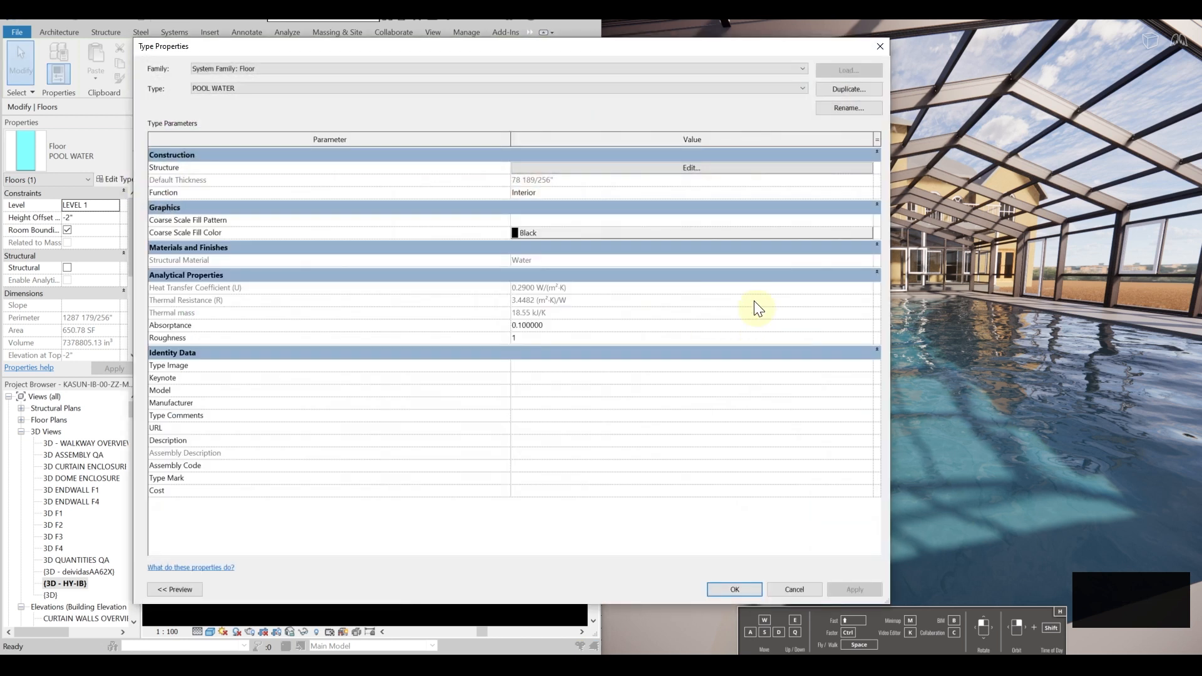
{"action": "left_click", "coordinate": [660, 167]}
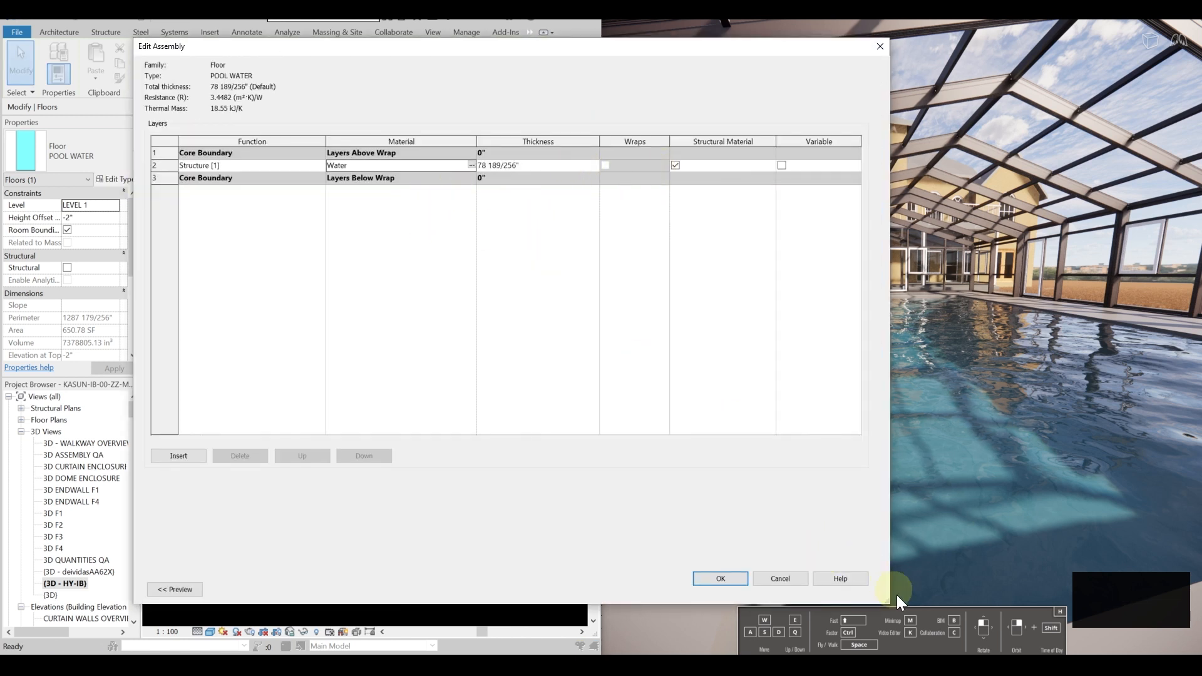
{"action": "left_click_drag", "start_coordinate": [892, 590], "coordinate": [653, 585]}
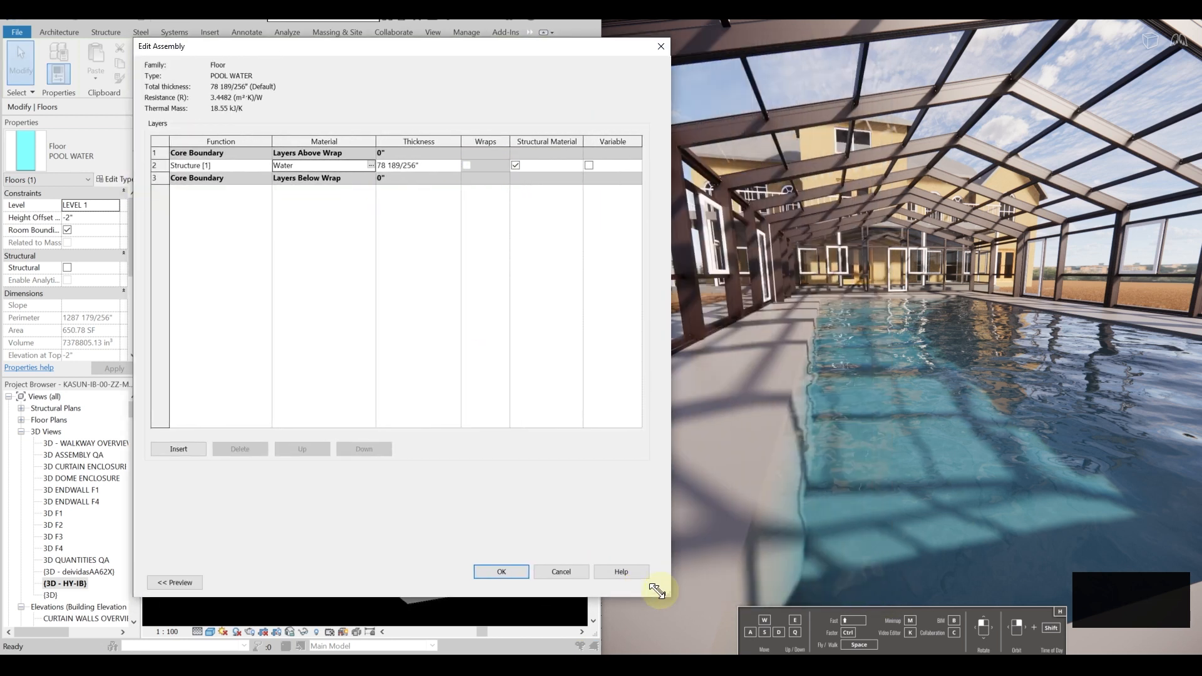
{"action": "left_click", "coordinate": [365, 164]}
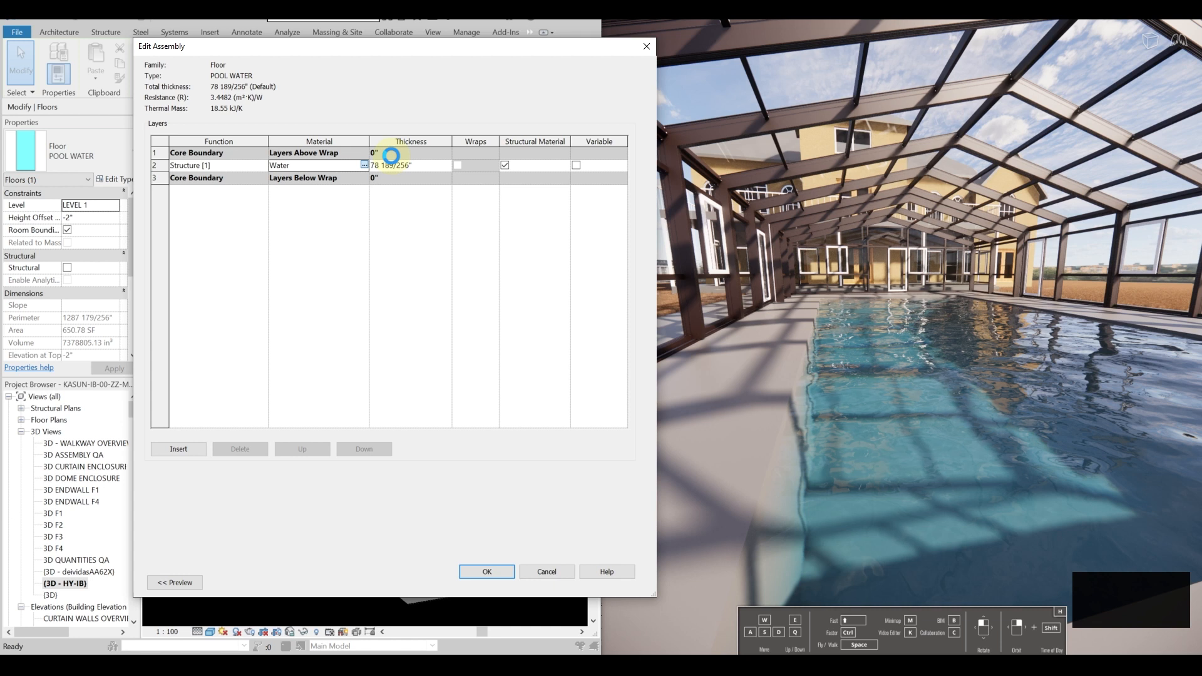
{"action": "left_click", "coordinate": [384, 90]}
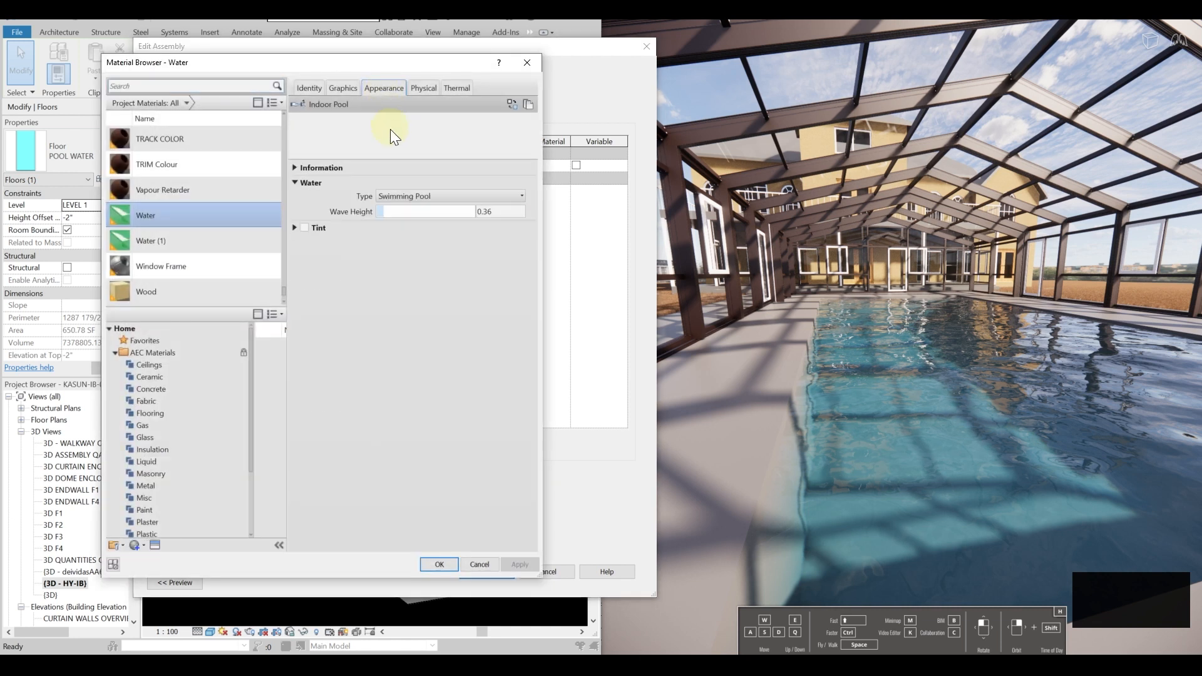
Step: Set the Water material's type to Generic Reflecting Pool and apply the change
{"action": "left_click", "coordinate": [420, 193]}
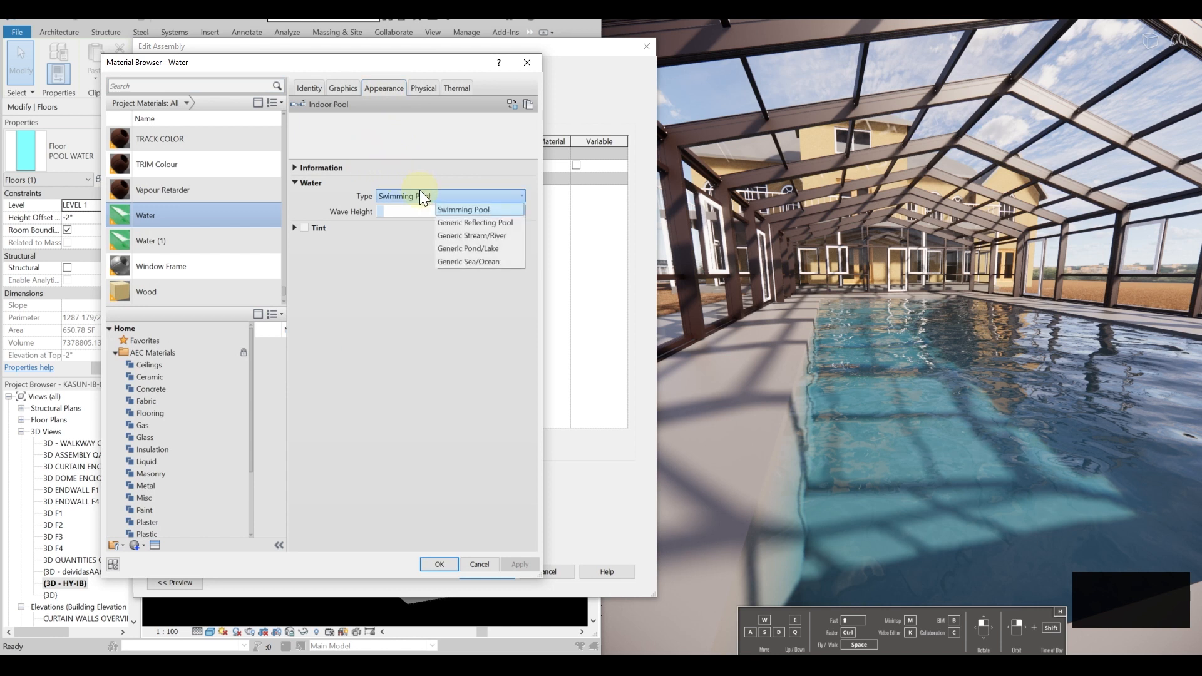
{"action": "left_click", "coordinate": [451, 222]}
{"action": "left_click", "coordinate": [519, 564]}
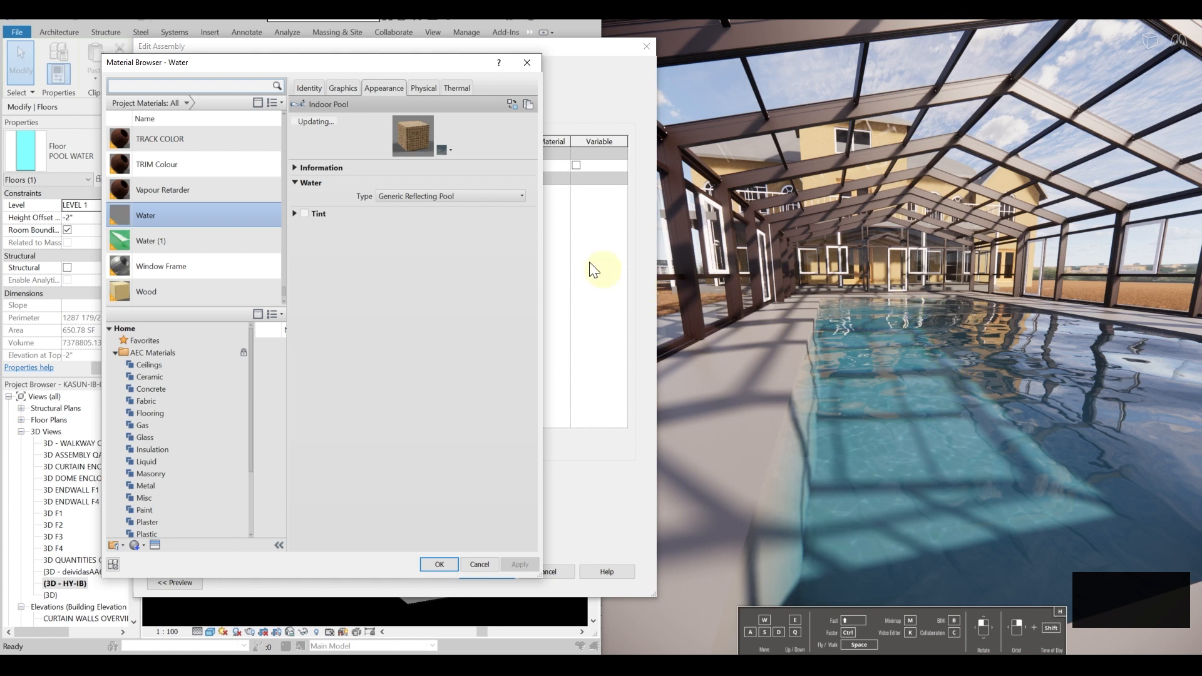
Step: Set the Water material's type to Generic Stream/River, keep the Tropical color, and apply the change
{"action": "left_click", "coordinate": [461, 196]}
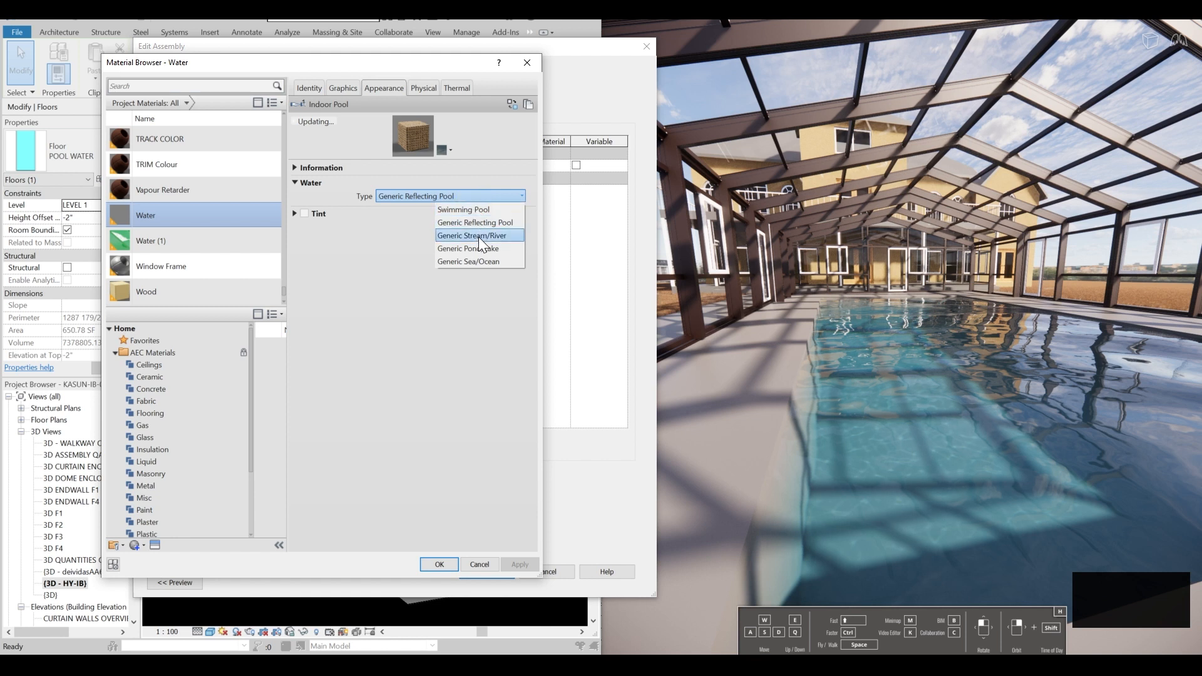
{"action": "left_click", "coordinate": [481, 237]}
{"action": "left_click", "coordinate": [467, 211]}
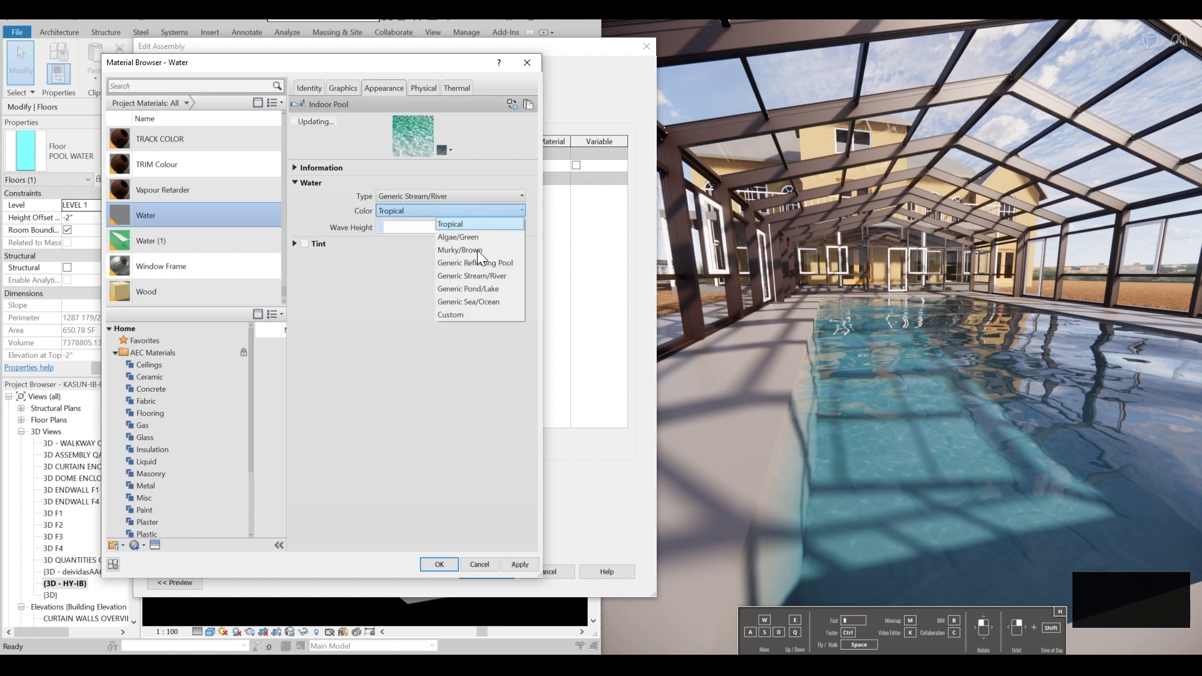
{"action": "left_click", "coordinate": [519, 567]}
{"action": "left_click", "coordinate": [519, 565]}
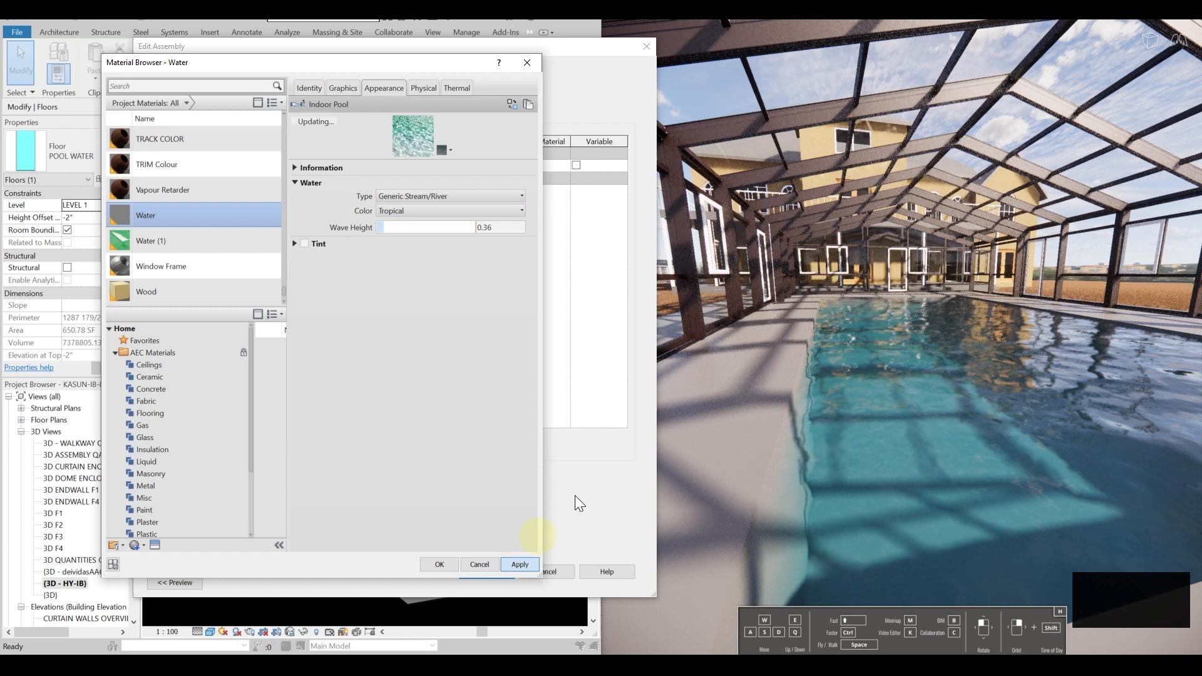
Step: Set the Water material's color to Murky/Brown and apply the change
{"action": "left_click", "coordinate": [462, 211]}
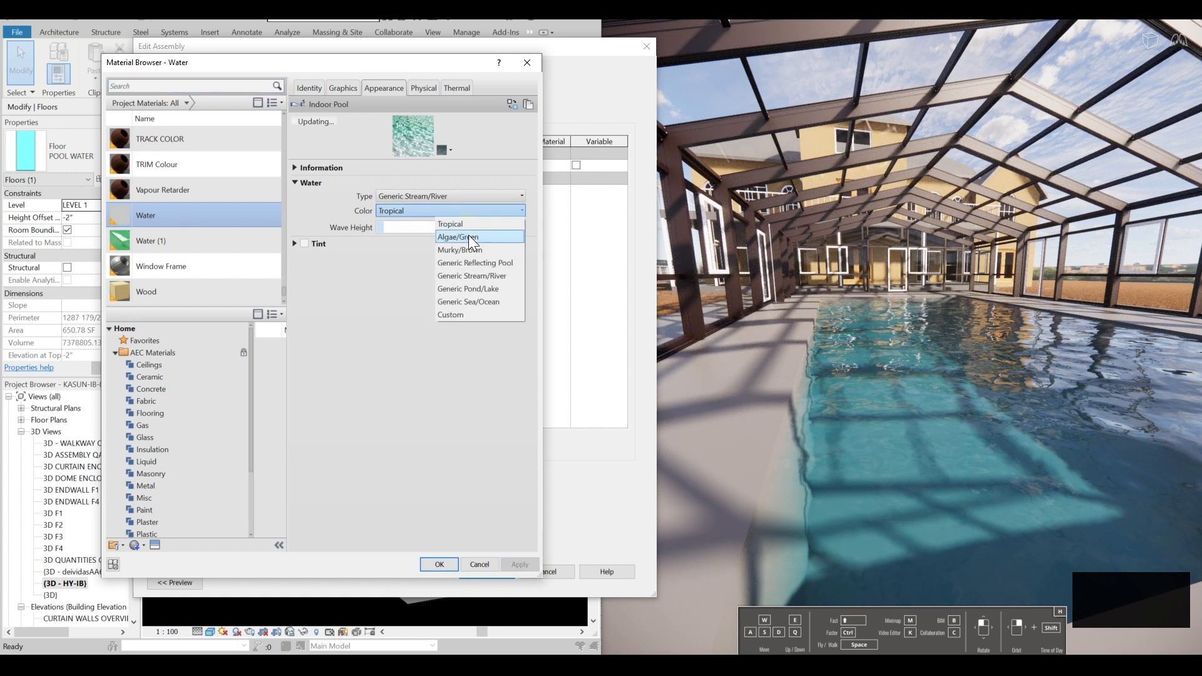
{"action": "left_click", "coordinate": [475, 254]}
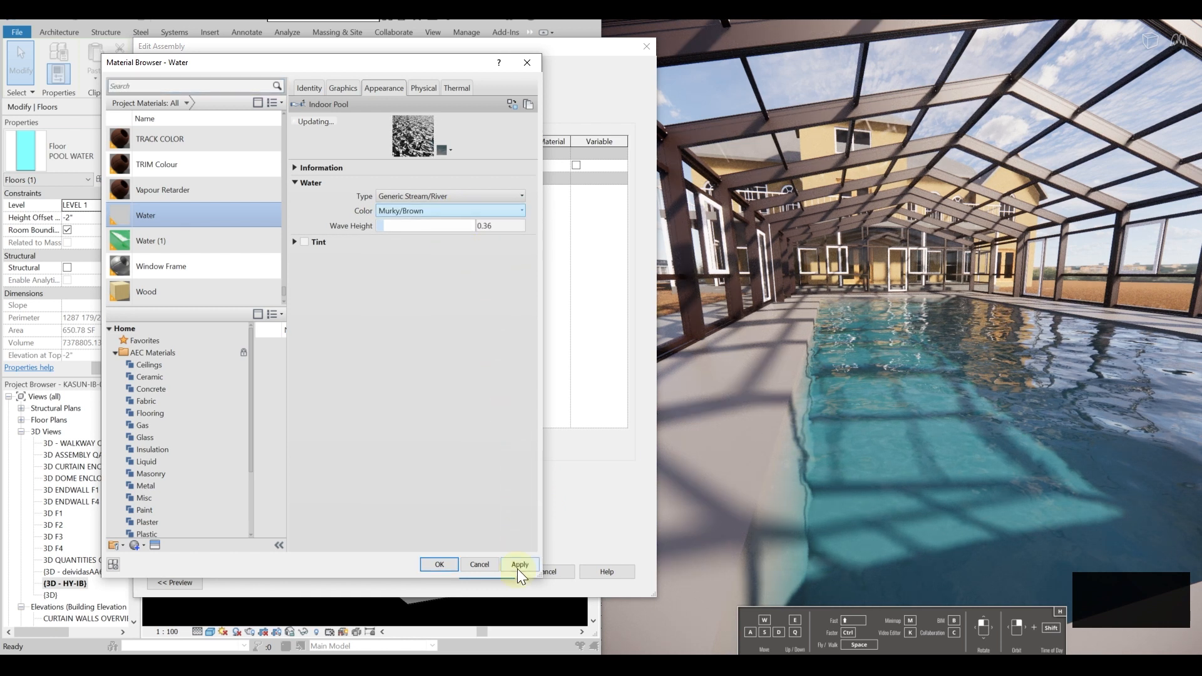
{"action": "left_click", "coordinate": [519, 564]}
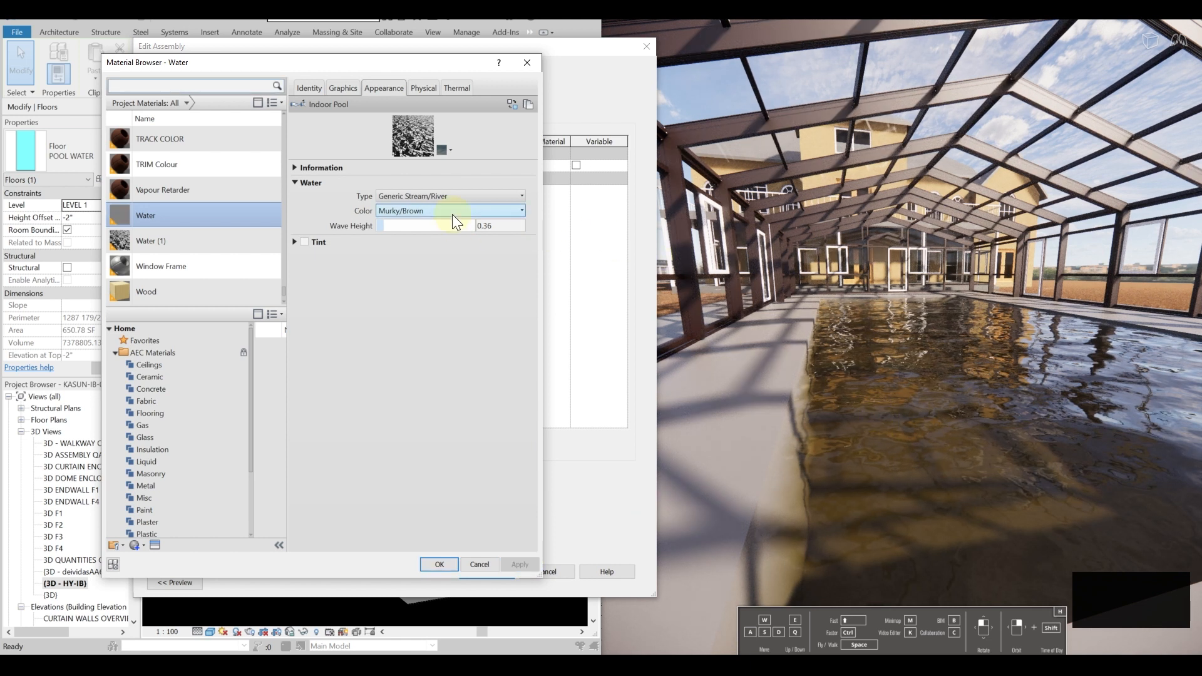
Step: Set the Water material's type back to Swimming Pool and accept the material, floor structure and type settings
{"action": "left_click", "coordinate": [458, 198]}
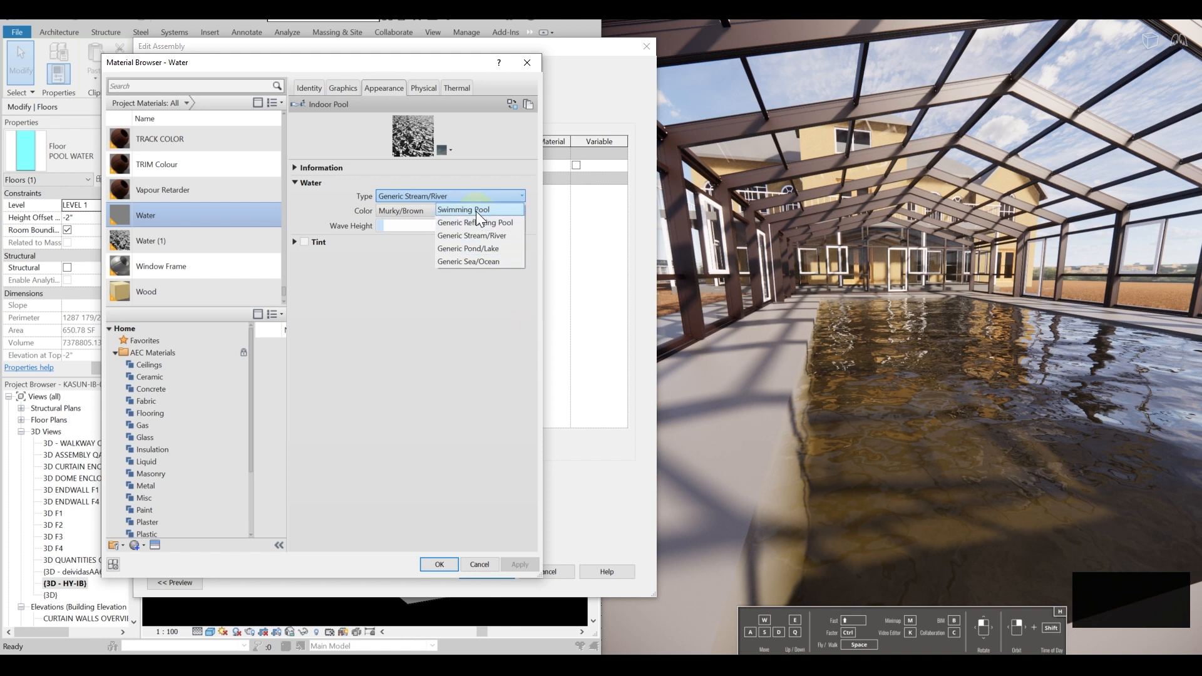
{"action": "left_click", "coordinate": [494, 210]}
{"action": "left_click", "coordinate": [440, 563]}
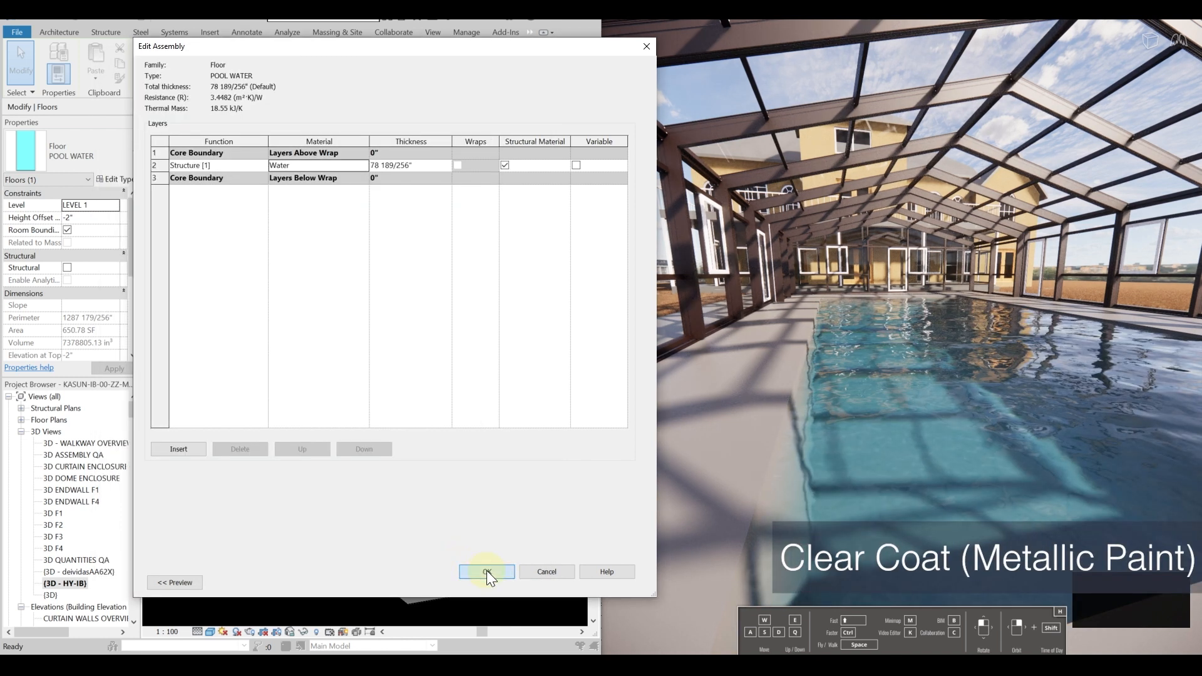
{"action": "left_click", "coordinate": [486, 572]}
{"action": "left_click", "coordinate": [618, 585]}
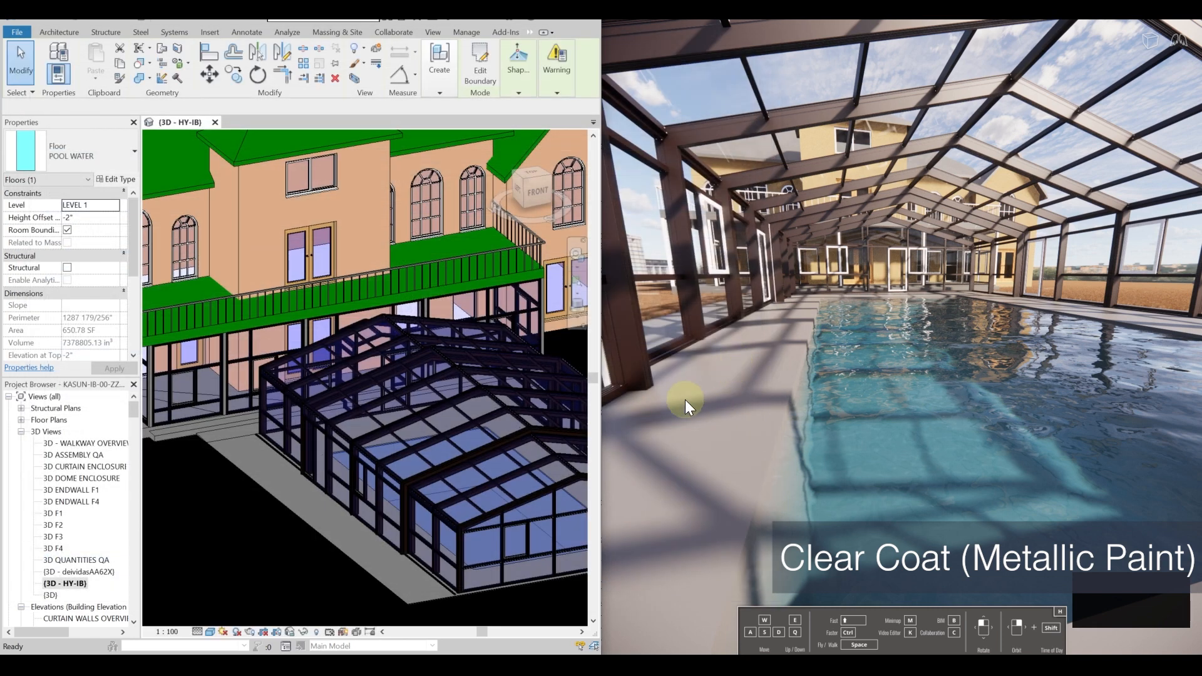
Step: Fly the rendered view out of the pool enclosure and up to the house's upper-floor walls above the balcony
{"action": "key", "text": "a"}
{"action": "key", "text": "a"}
{"action": "key", "text": "a"}
{"action": "key", "text": "a"}
{"action": "key", "text": "a"}
{"action": "key", "text": "a"}
{"action": "key", "text": "a"}
{"action": "key", "text": "a"}
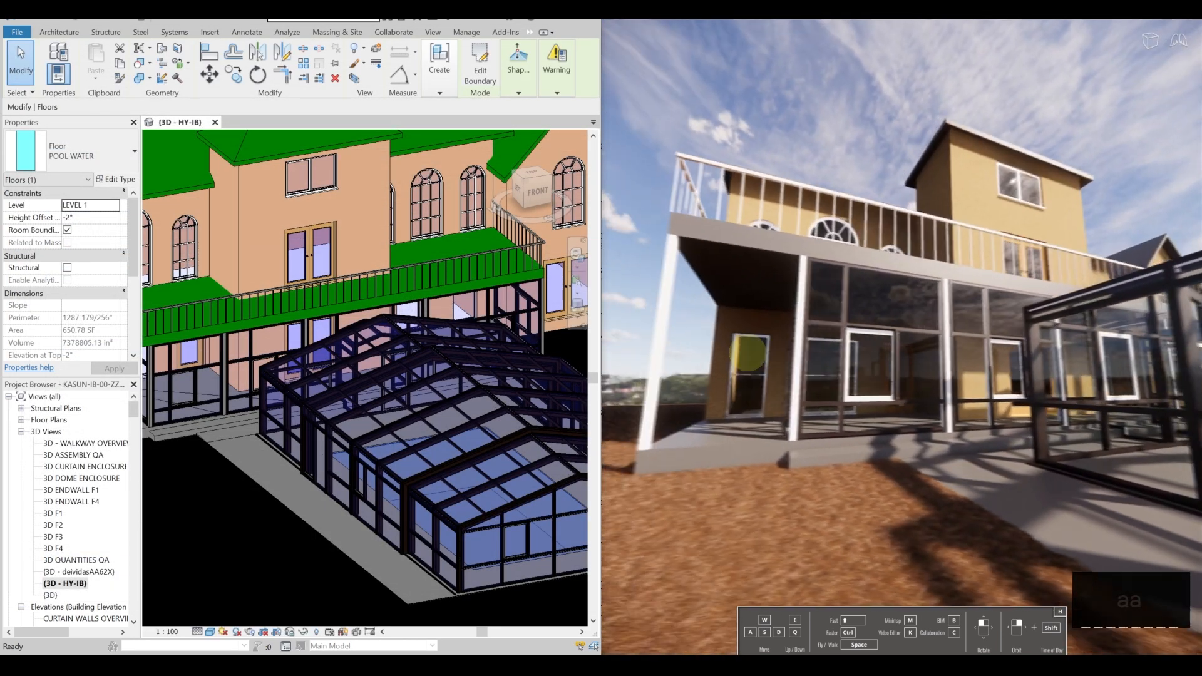
{"action": "key", "text": "a"}
{"action": "key", "text": "a"}
{"action": "key", "text": "a"}
{"action": "key", "text": "w"}
{"action": "key", "text": "e"}
{"action": "key", "text": "e"}
{"action": "key", "text": "e"}
{"action": "key", "text": "e"}
{"action": "key", "text": "e"}
{"action": "key", "text": "e"}
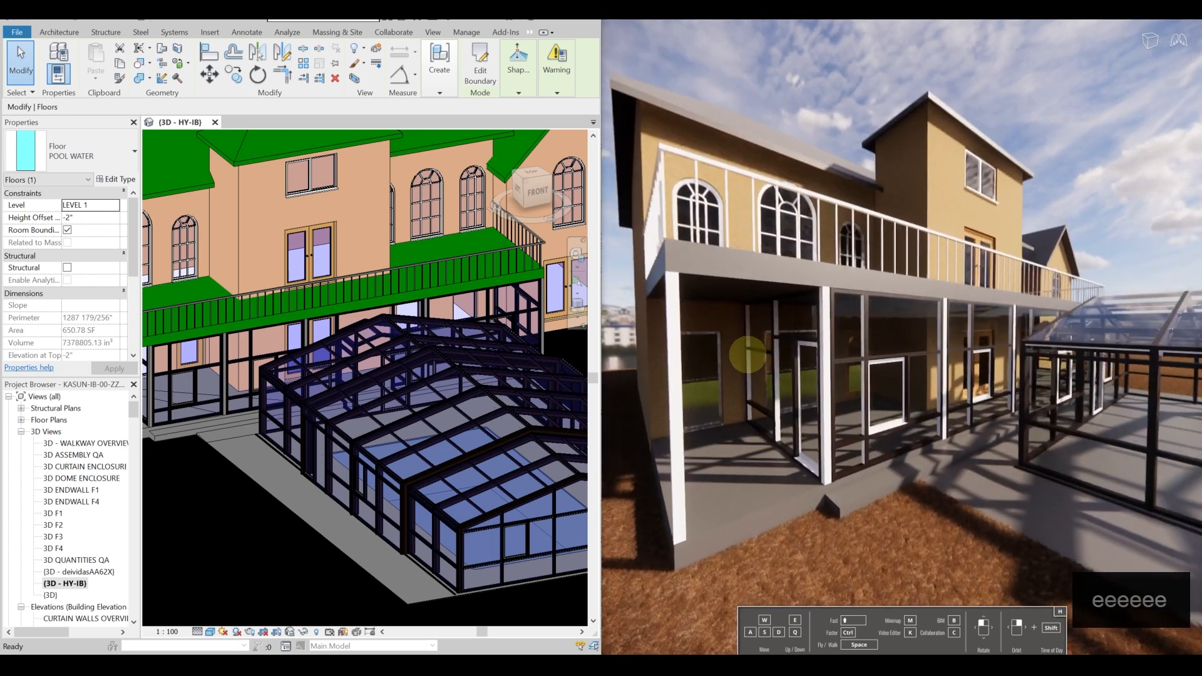
{"action": "key", "text": "e"}
{"action": "key", "text": "e"}
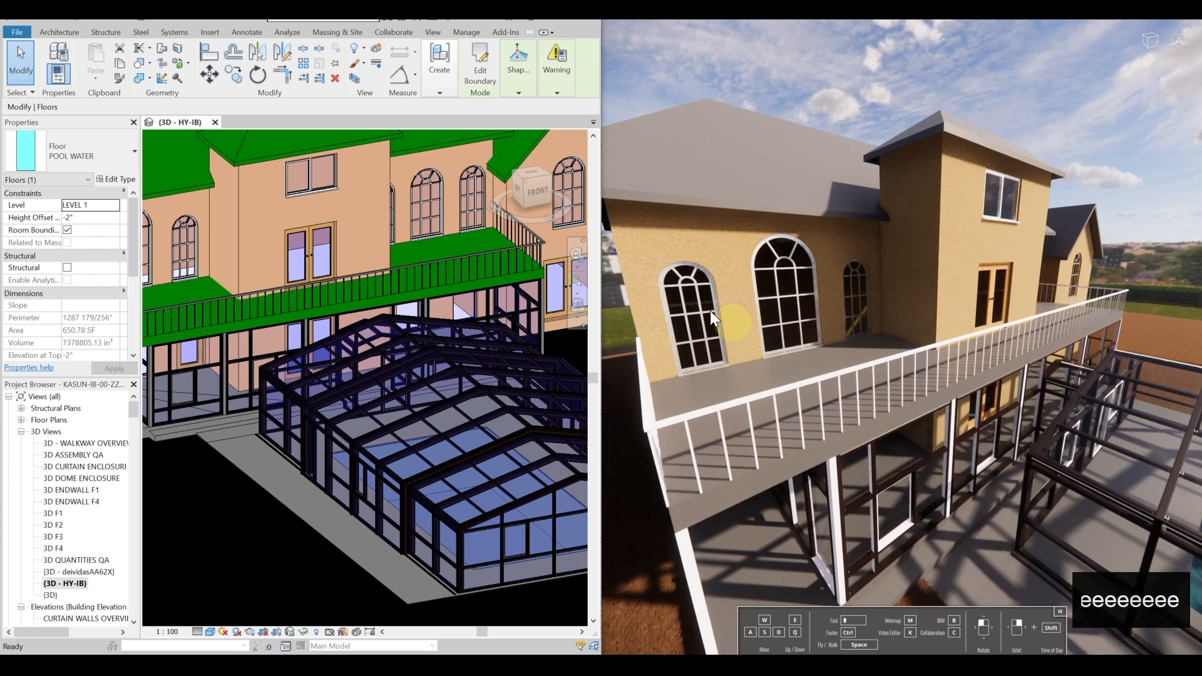
Step: Select the projecting upper-floor exterior wall and open the material choice for its type's Structure layer
{"action": "left_click", "coordinate": [242, 231]}
{"action": "left_click", "coordinate": [107, 179]}
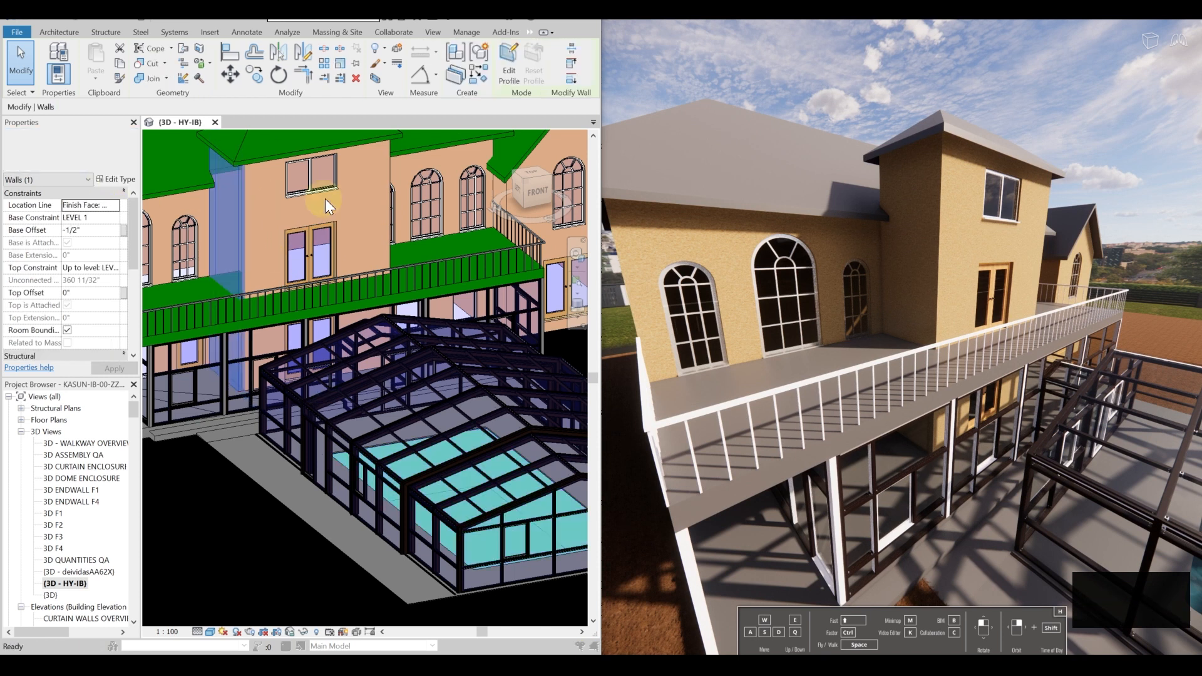
{"action": "left_click", "coordinate": [506, 164]}
{"action": "left_click", "coordinate": [390, 162]}
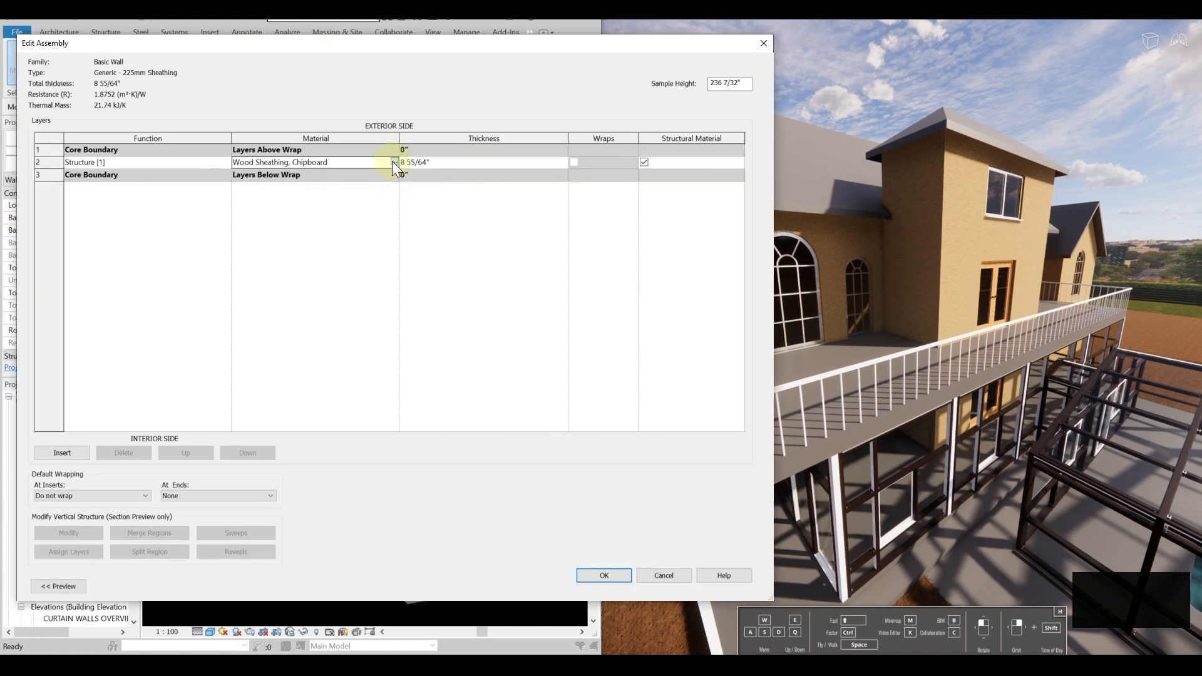
{"action": "left_click", "coordinate": [393, 162]}
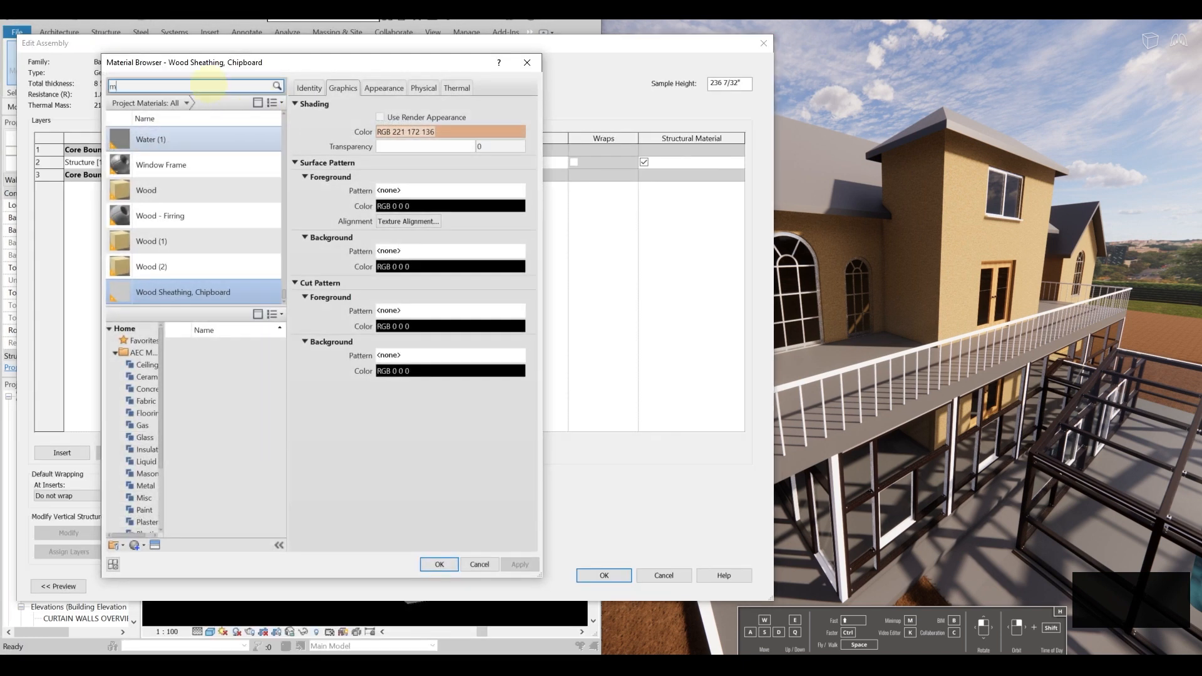
Step: Search for metallic paint, add the library's Metal, Powder Coated, White material to the project, and display its appearance settings
{"action": "type", "text": "metallic paint"}
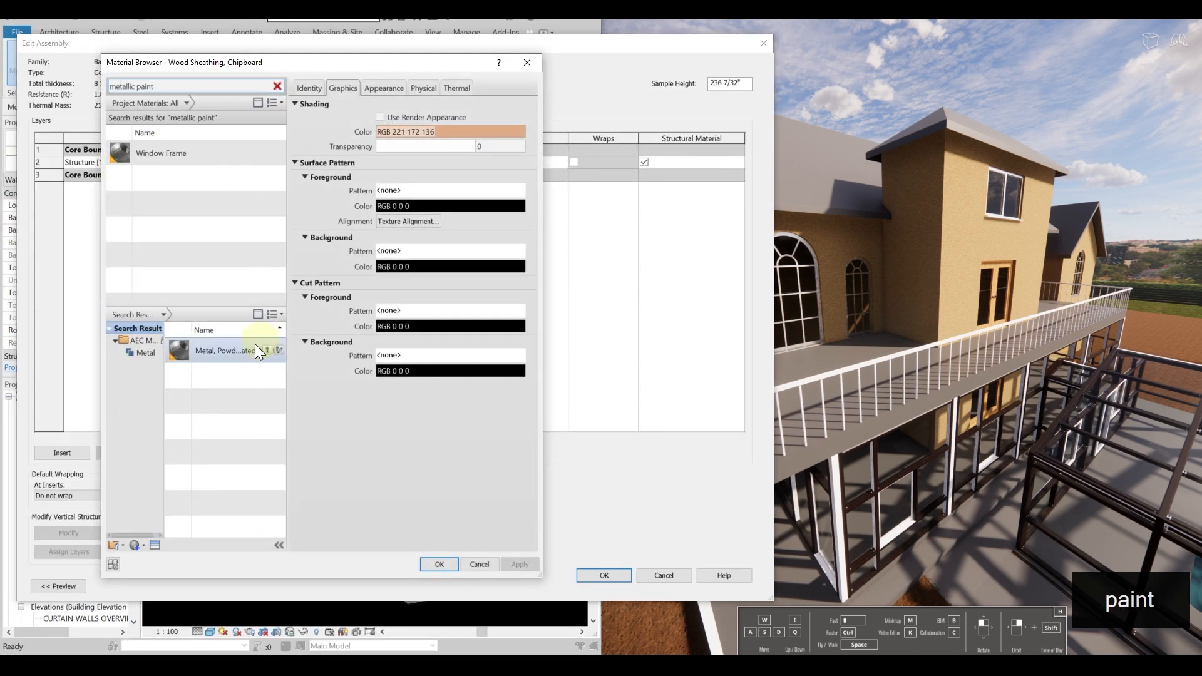
{"action": "left_click", "coordinate": [266, 350]}
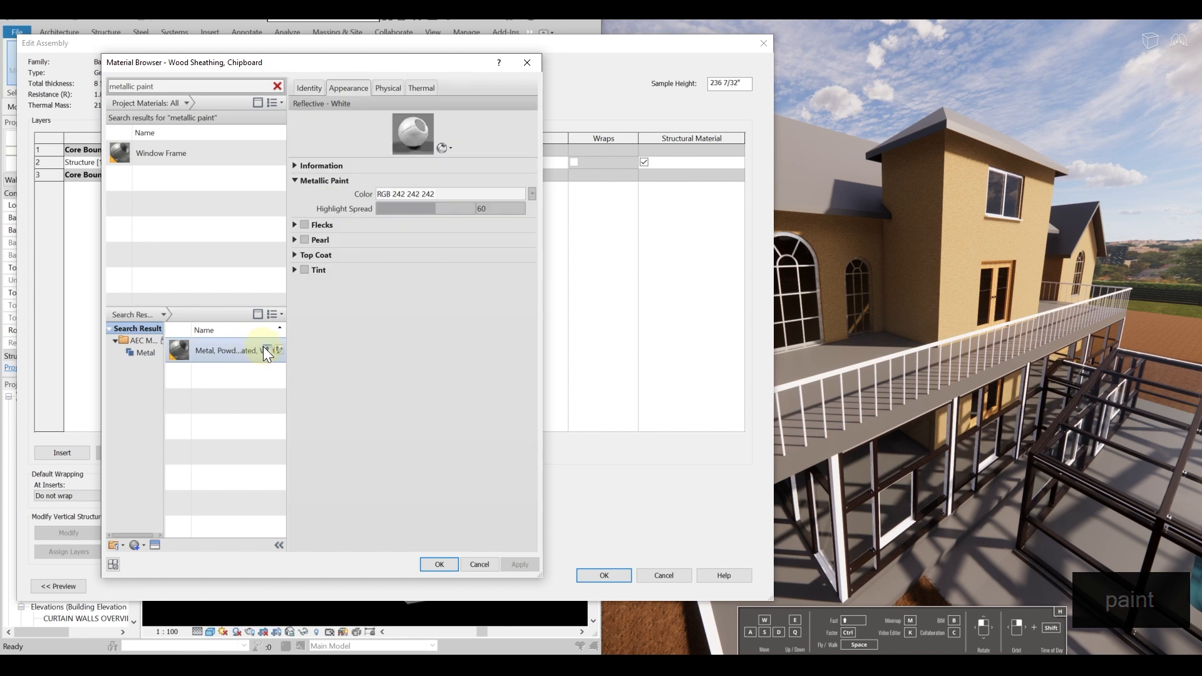
{"action": "left_click", "coordinate": [384, 86]}
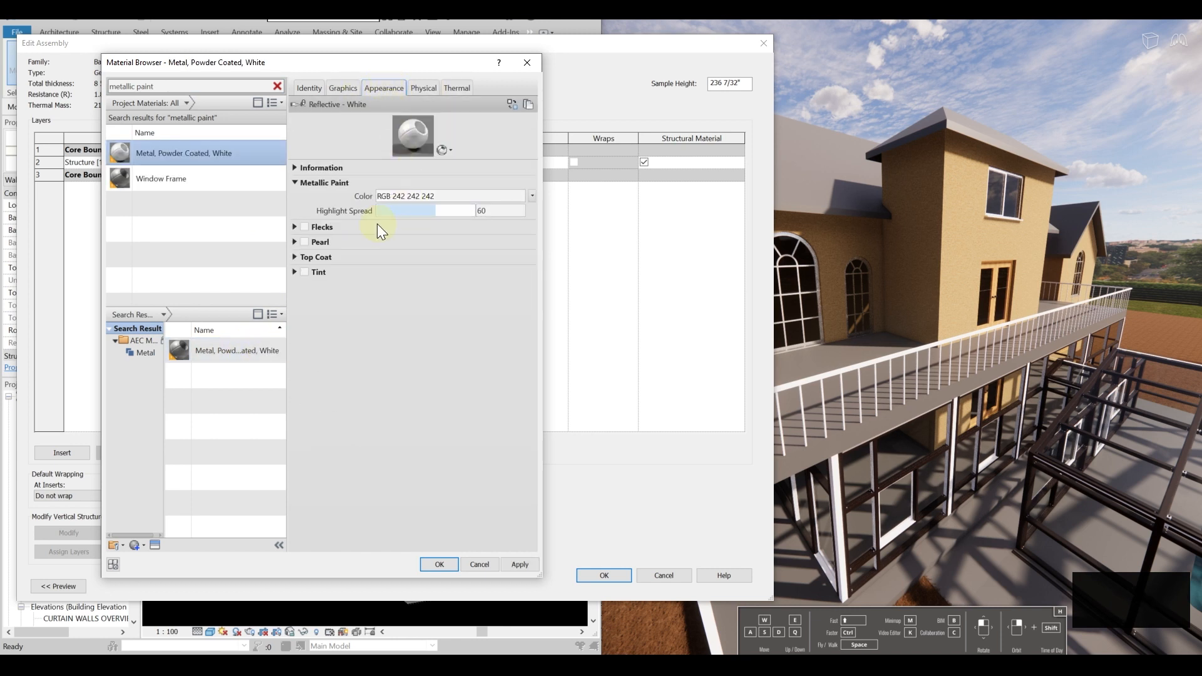
Step: Set the Metallic Paint color of Metal, Powder Coated, White to red, RGB 255 0 0
{"action": "left_click", "coordinate": [402, 197]}
{"action": "left_click", "coordinate": [446, 258]}
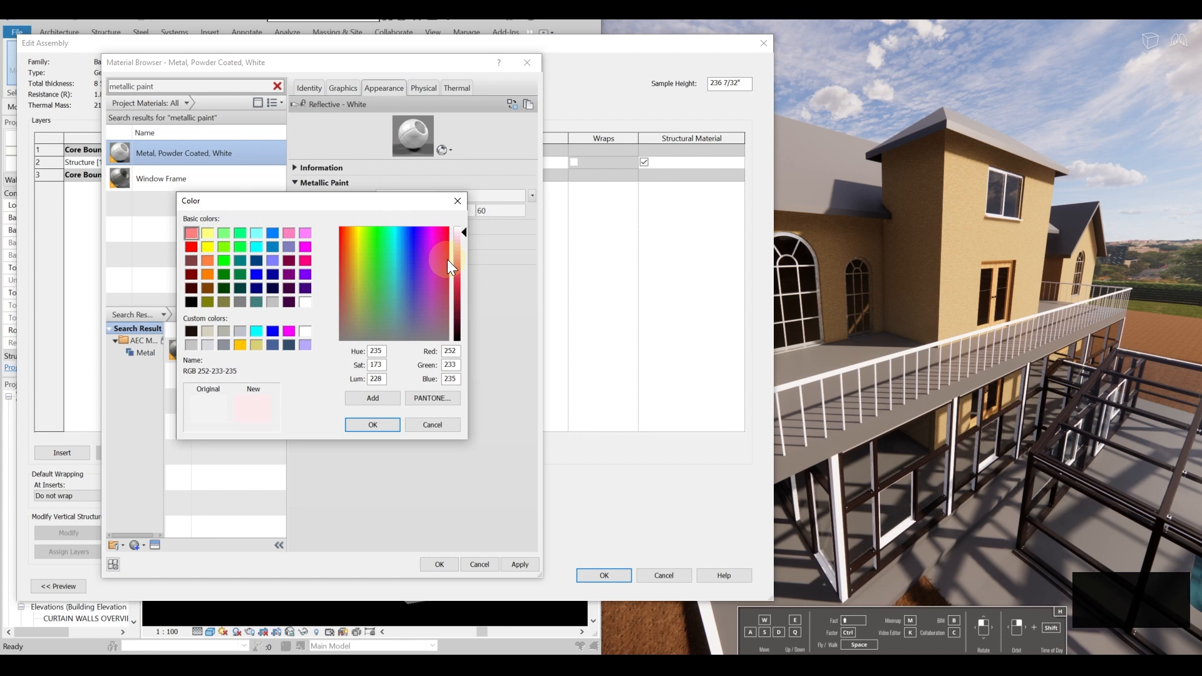
{"action": "left_click_drag", "start_coordinate": [457, 263], "coordinate": [460, 281]}
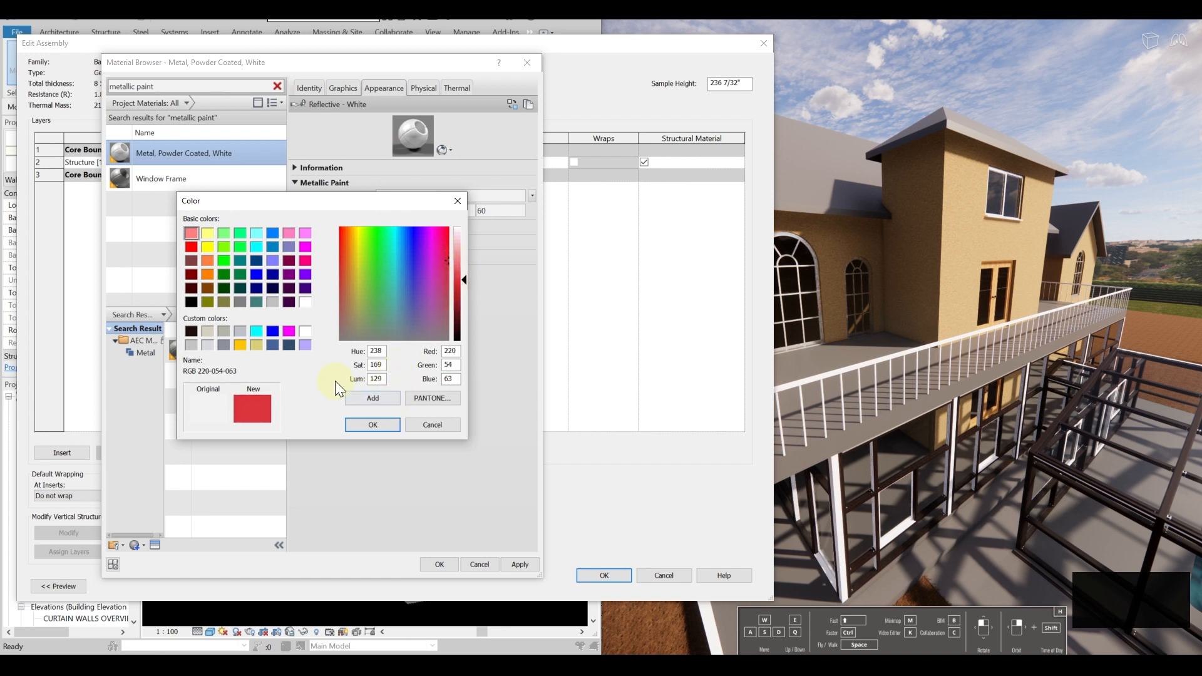
{"action": "left_click", "coordinate": [459, 292]}
{"action": "left_click", "coordinate": [191, 246]}
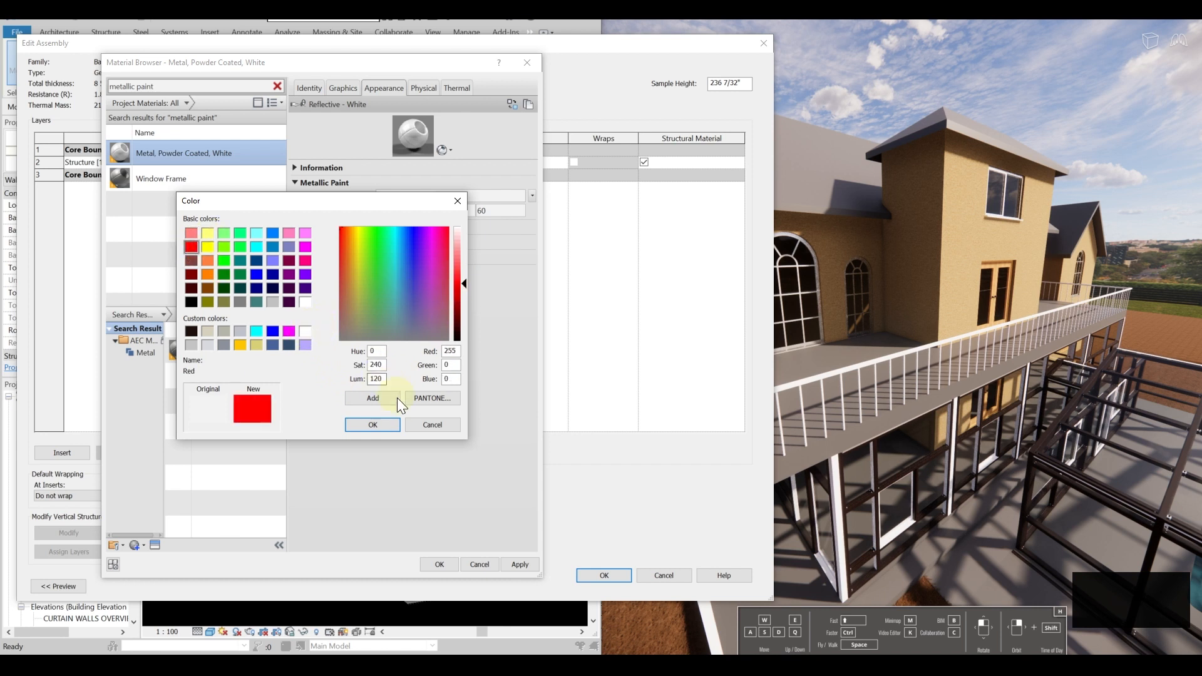
{"action": "left_click", "coordinate": [387, 425]}
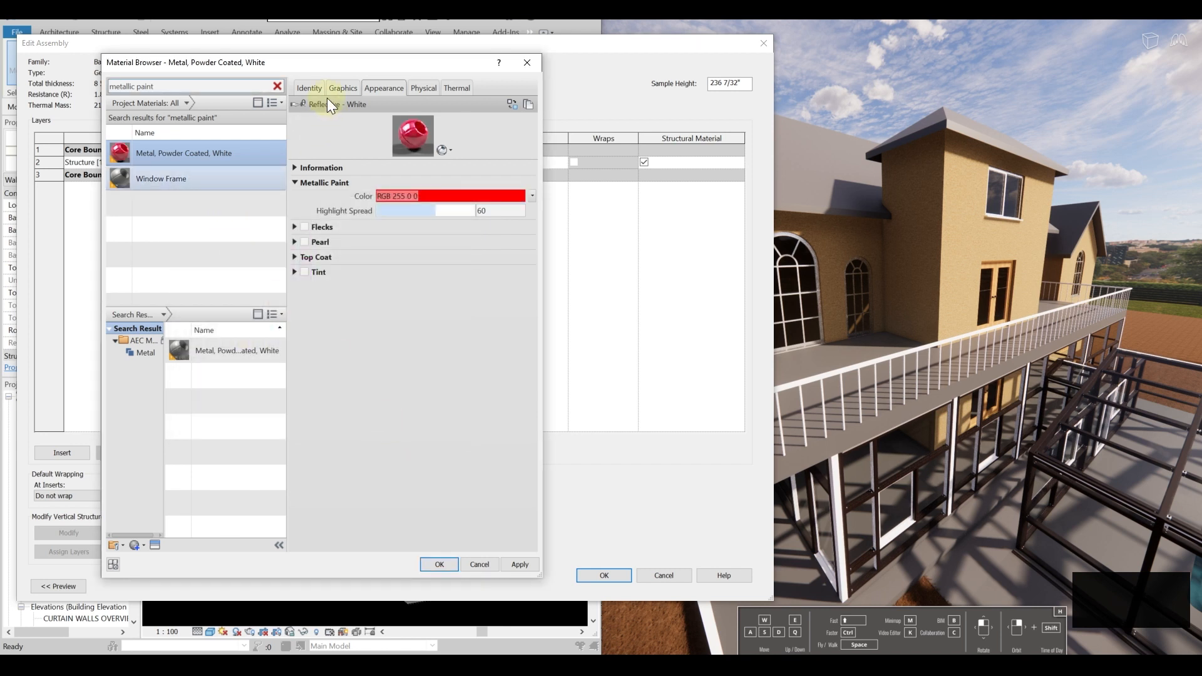
Step: Assign Metal, Powder Coated, White to the wall type's Structure layer and accept the edited assembly
{"action": "left_click", "coordinate": [168, 154]}
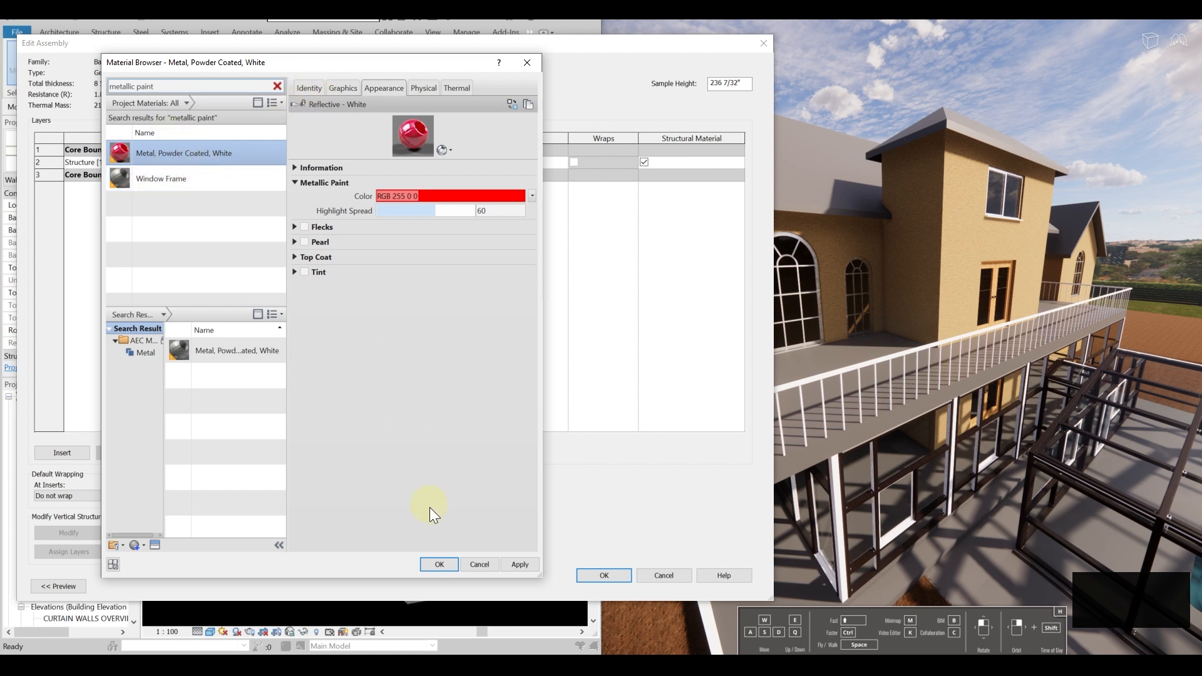
{"action": "left_click", "coordinate": [440, 564]}
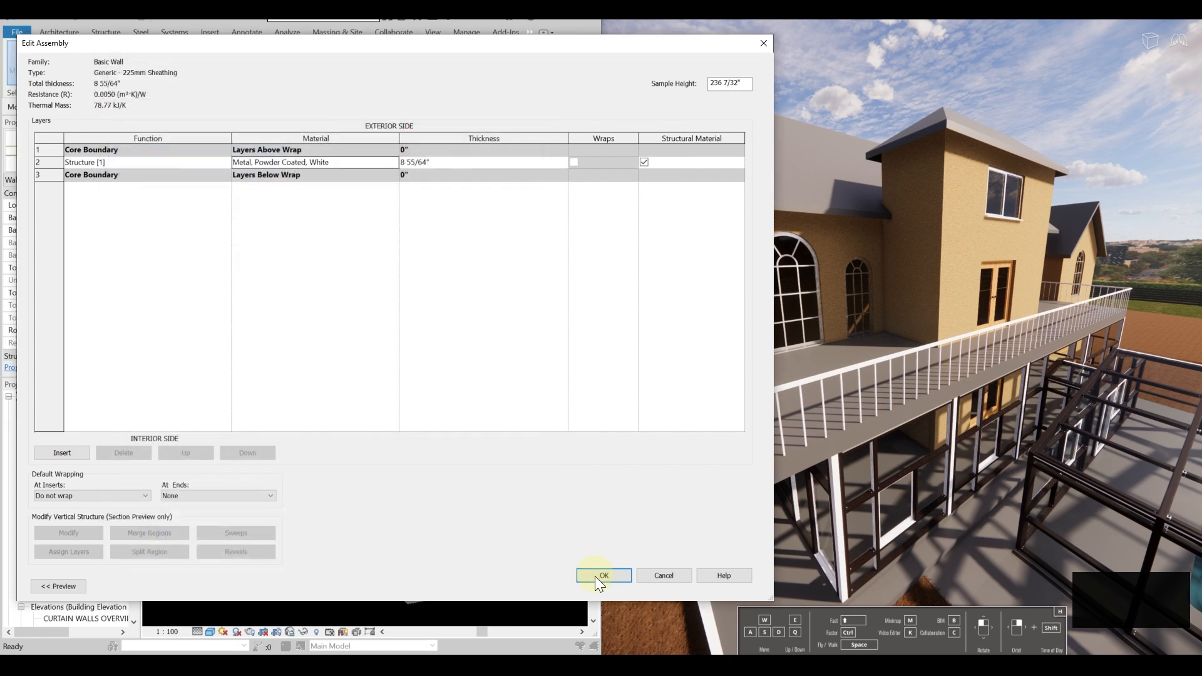
{"action": "left_click", "coordinate": [602, 576]}
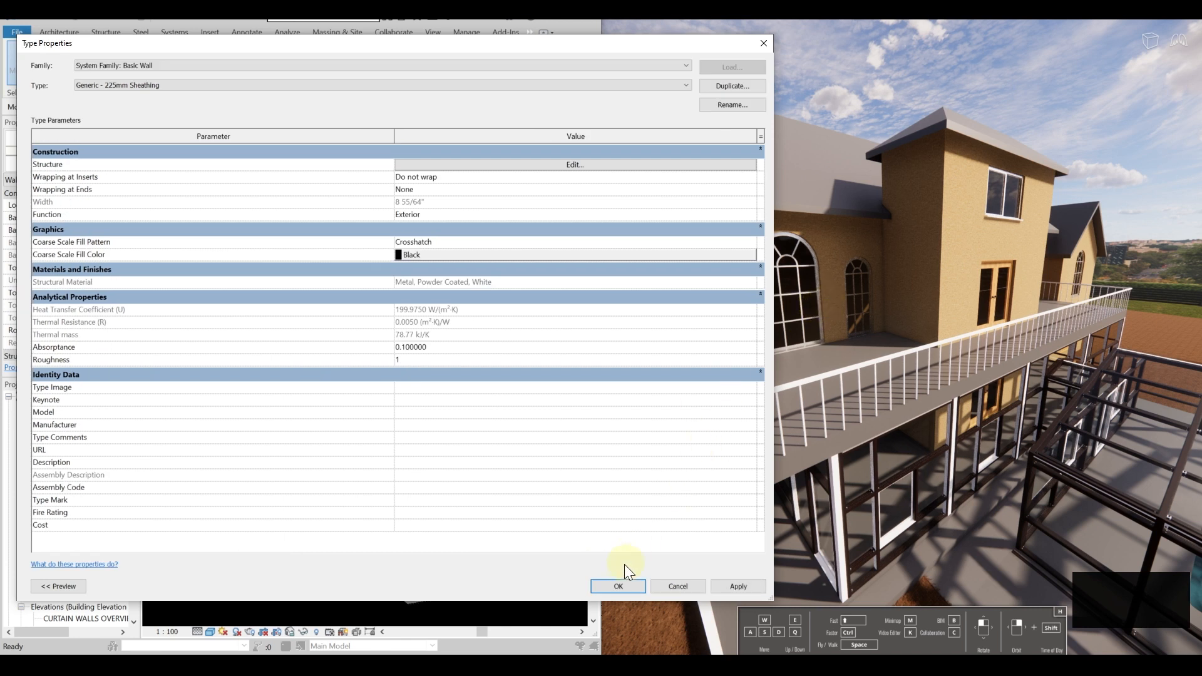
Step: Accept the wall type changes and approach the red metallic walls above the balcony in the rendered view
{"action": "left_click", "coordinate": [629, 583]}
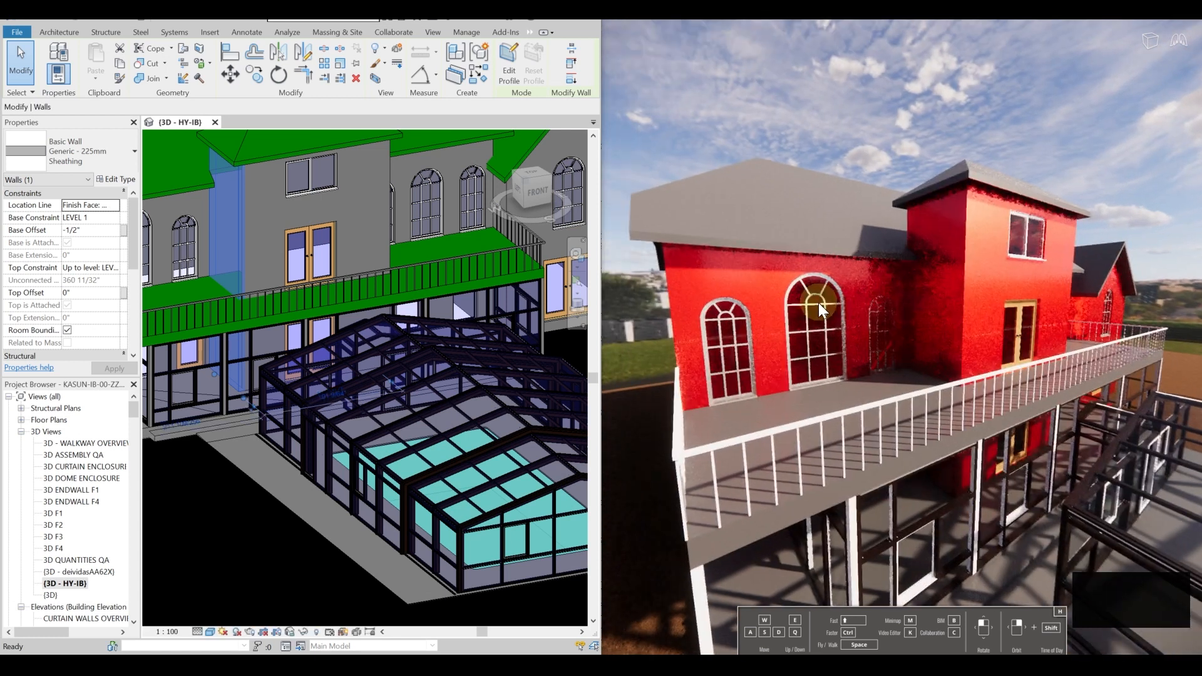
{"action": "left_click_drag", "start_coordinate": [817, 302], "coordinate": [885, 328]}
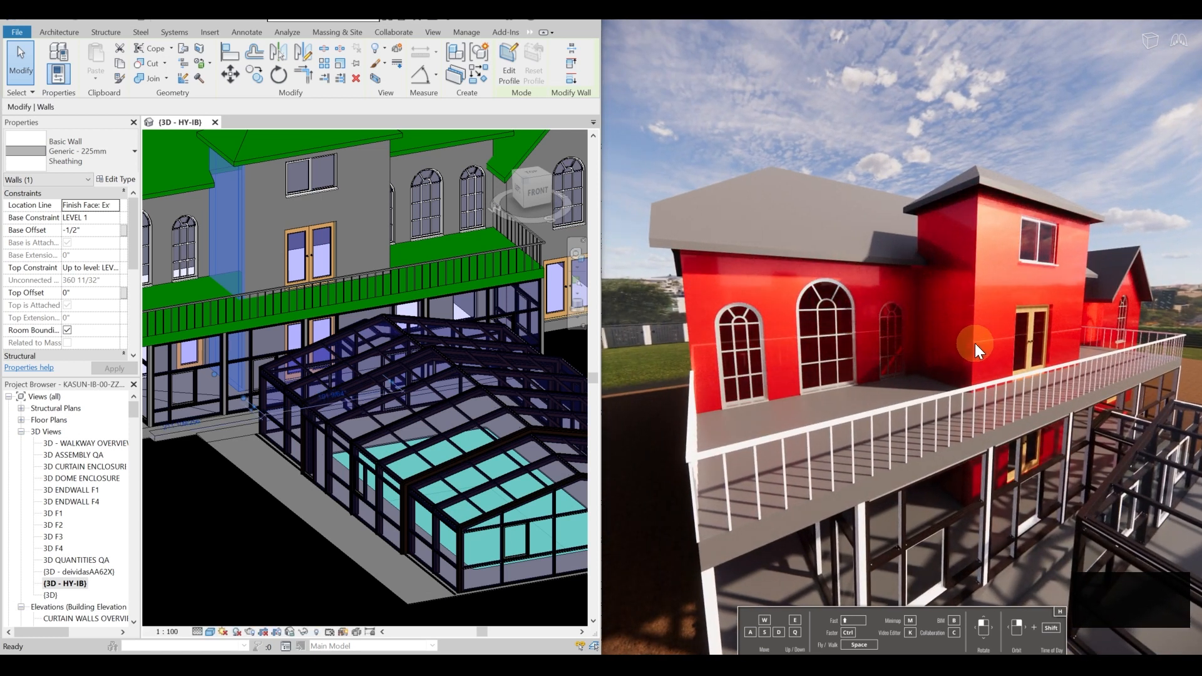
{"action": "key", "text": "a"}
{"action": "key", "text": "w"}
{"action": "key", "text": "w"}
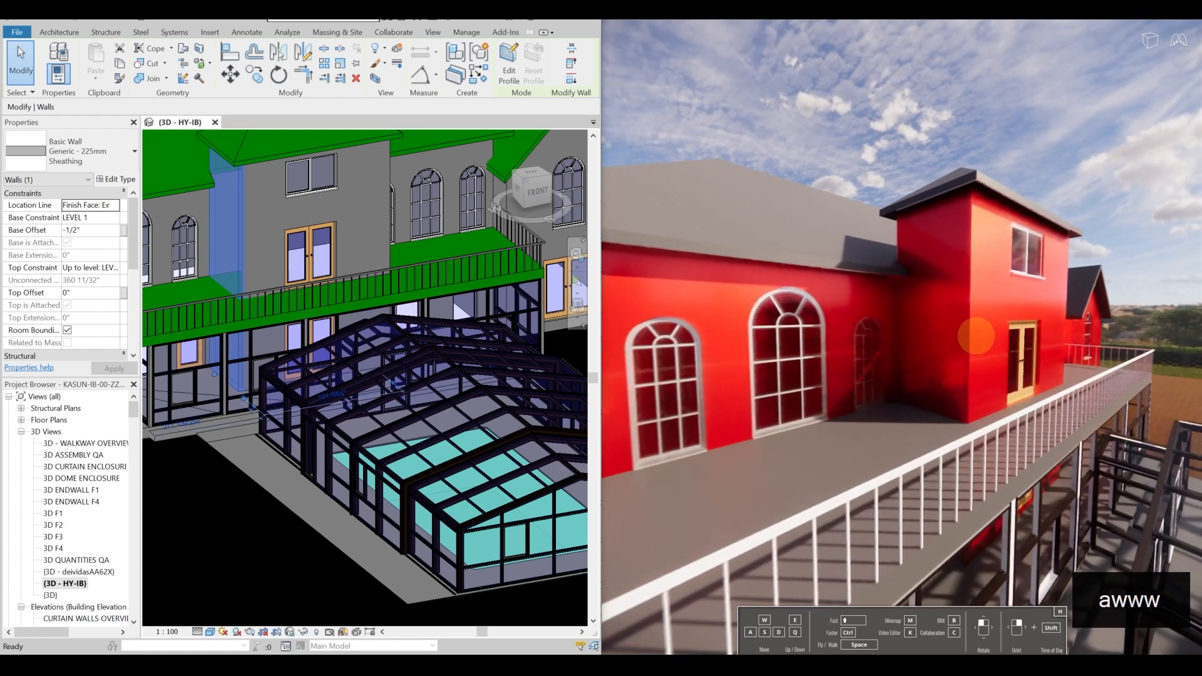
{"action": "key", "text": "w"}
{"action": "key", "text": "w"}
{"action": "key", "text": "w"}
{"action": "key", "text": "a"}
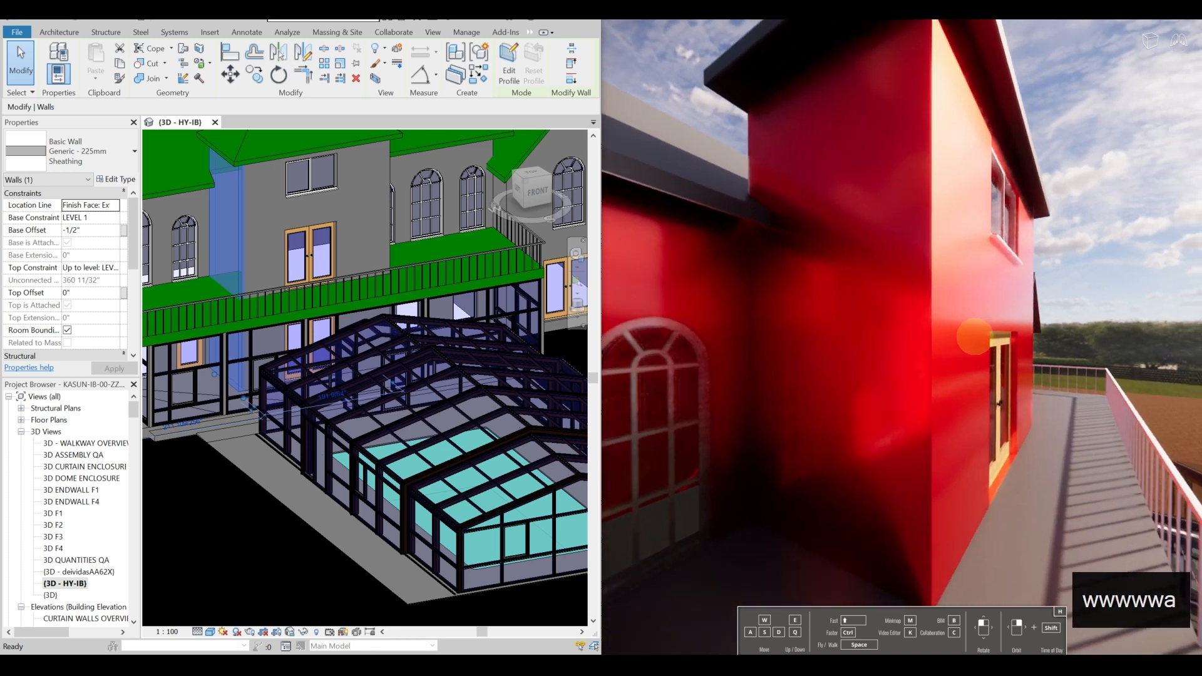
Step: Examine the red metallic finish around the projecting wall's corner and the balcony doors in the rendered view
{"action": "key", "text": "d"}
{"action": "key", "text": "w"}
{"action": "key", "text": "d"}
{"action": "key", "text": "d"}
{"action": "key", "text": "d"}
{"action": "key", "text": "d"}
{"action": "key", "text": "d"}
{"action": "key", "text": "d"}
{"action": "key", "text": "s"}
{"action": "key", "text": "d"}
{"action": "key", "text": "d"}
{"action": "key", "text": "w"}
{"action": "key", "text": "w"}
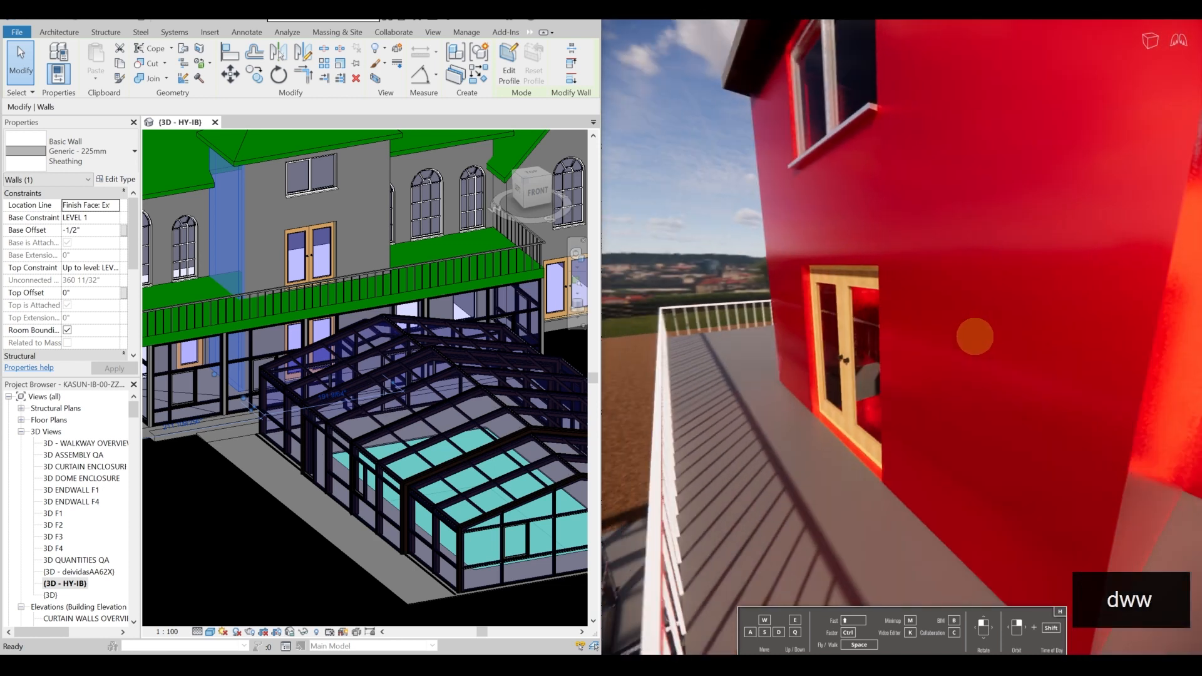
{"action": "key", "text": "s"}
{"action": "key", "text": "d"}
{"action": "key", "text": "d"}
{"action": "key", "text": "s"}
{"action": "key", "text": "w"}
{"action": "key", "text": "a"}
{"action": "key", "text": "a"}
{"action": "key", "text": "a"}
{"action": "key", "text": "w"}
{"action": "key", "text": "s"}
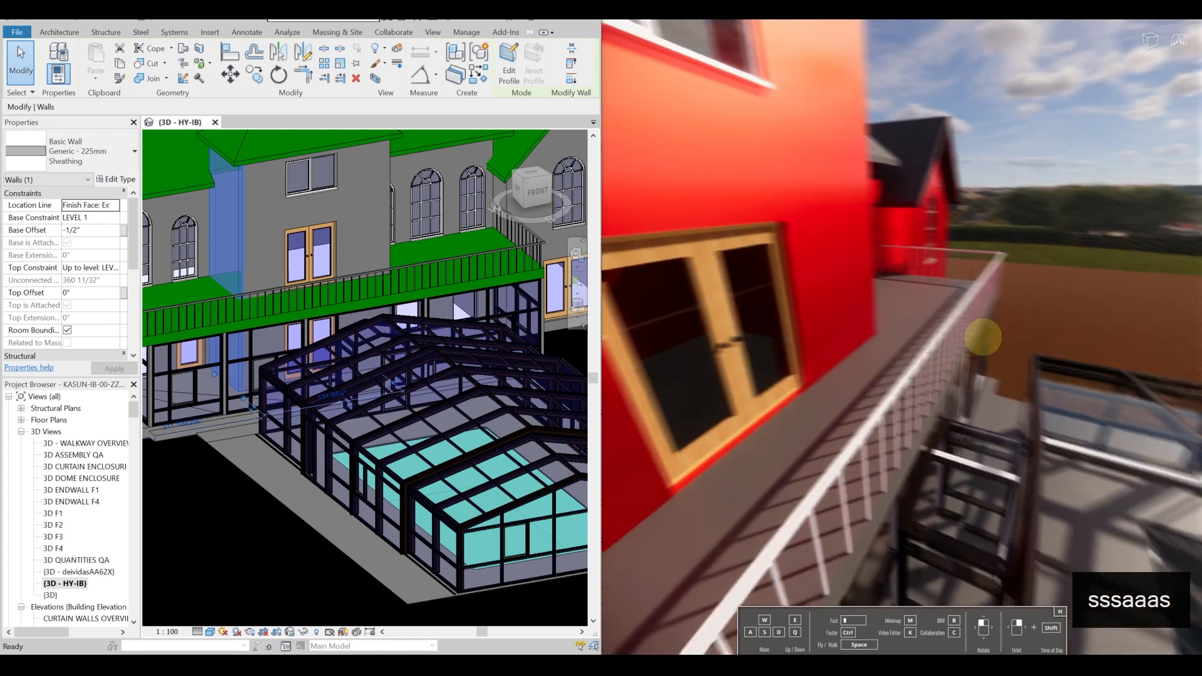
{"action": "key", "text": "s"}
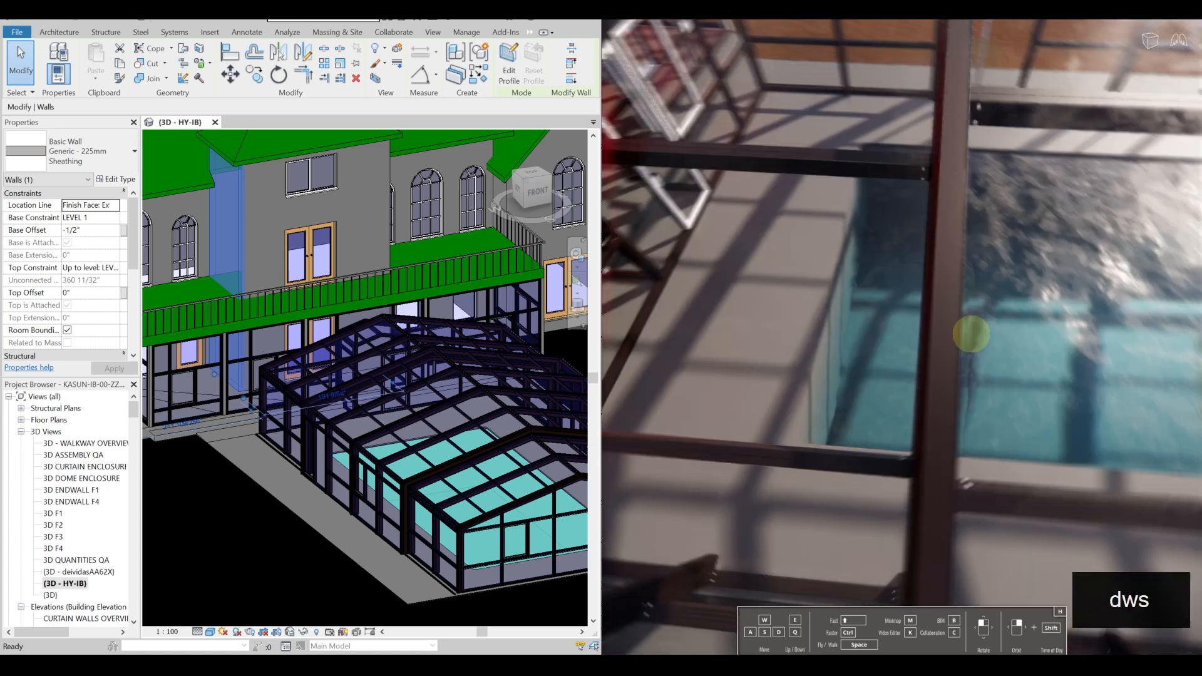
Step: Examine the glazing of the three arched balcony windows in the rendered view
{"action": "key", "text": "s"}
{"action": "key", "text": "s"}
{"action": "key", "text": "a"}
{"action": "key", "text": "a"}
{"action": "key", "text": "w"}
{"action": "key", "text": "w"}
{"action": "key", "text": "w"}
{"action": "key", "text": "w"}
{"action": "key", "text": "w"}
{"action": "key", "text": "w"}
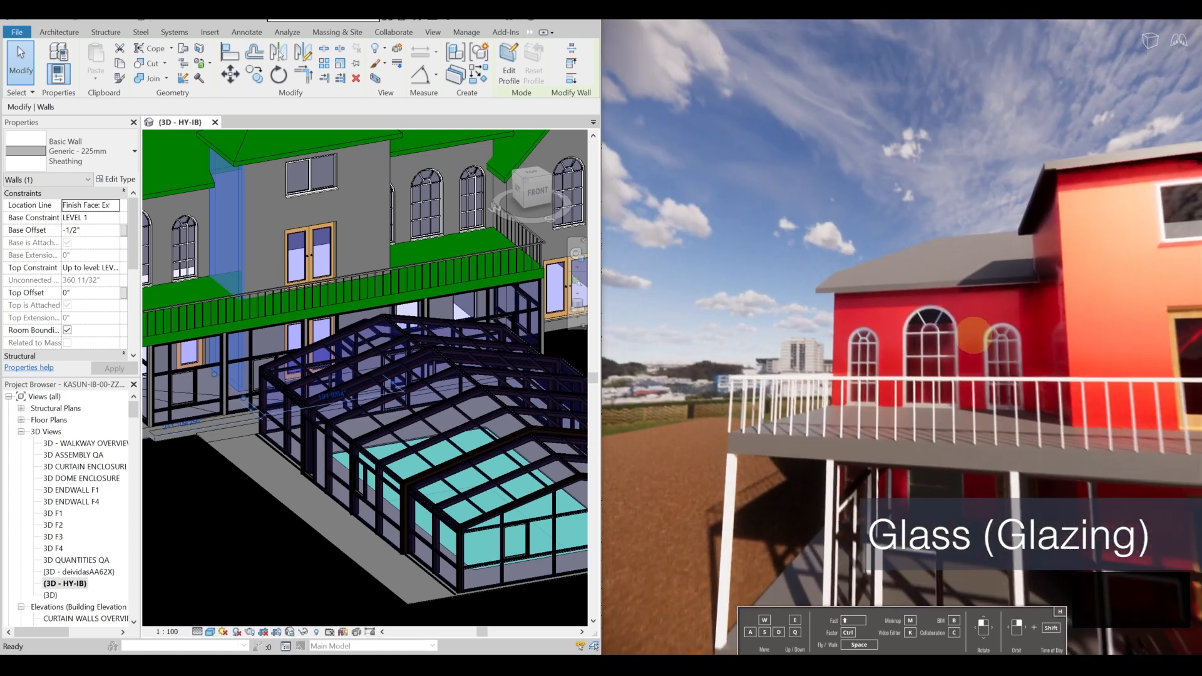
{"action": "left_click_drag", "start_coordinate": [977, 341], "coordinate": [976, 282]}
{"action": "key", "text": "a"}
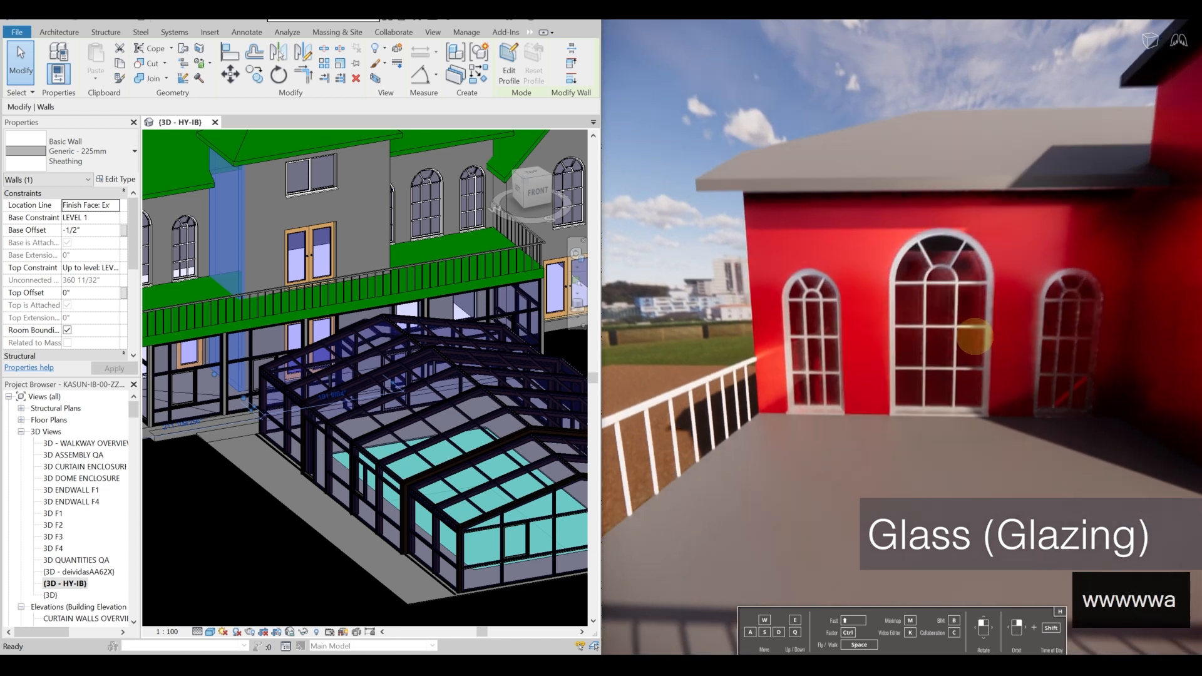
{"action": "key", "text": "w"}
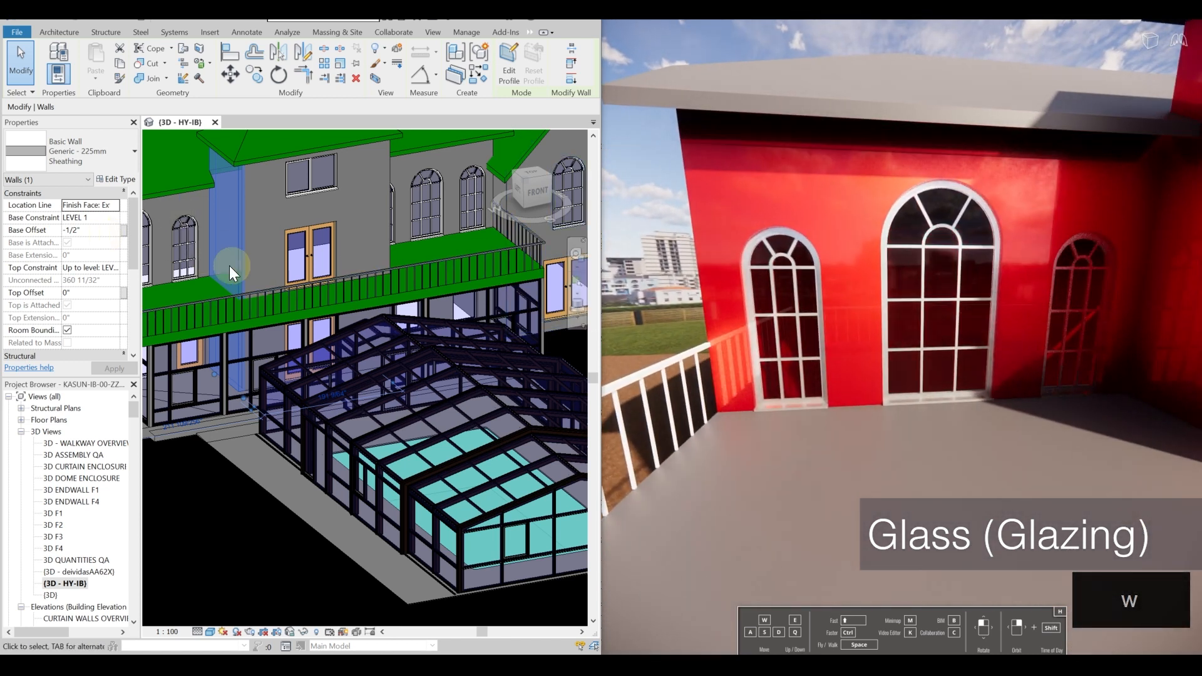
Step: Select the middle arched window above the balcony and open the material choice for its type's Material Glass
{"action": "middle_click_drag", "start_coordinate": [188, 266], "coordinate": [298, 295]}
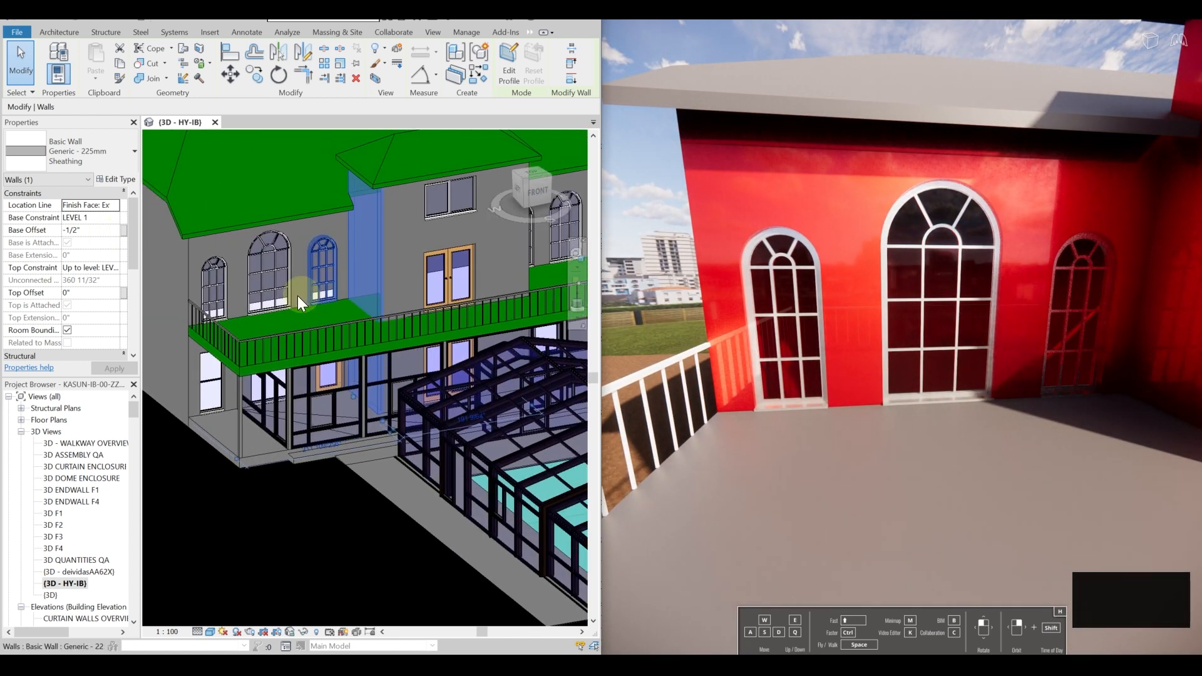
{"action": "left_click", "coordinate": [301, 288]}
{"action": "scroll", "coordinate": [313, 293], "scroll_direction": "up", "scroll_amount": 2}
{"action": "left_click", "coordinate": [110, 180]}
{"action": "left_click", "coordinate": [446, 271]}
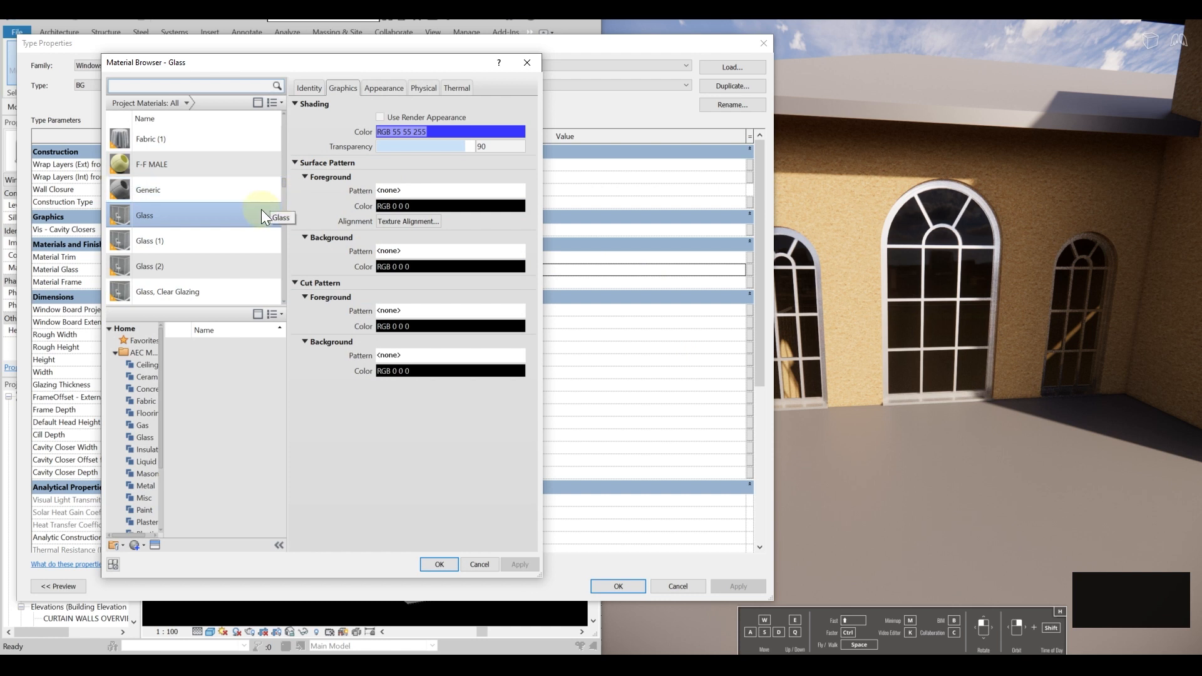
Step: Duplicate the Glass material and name the copy Glass(01)
{"action": "right_click", "coordinate": [197, 216]}
{"action": "left_click", "coordinate": [234, 234]}
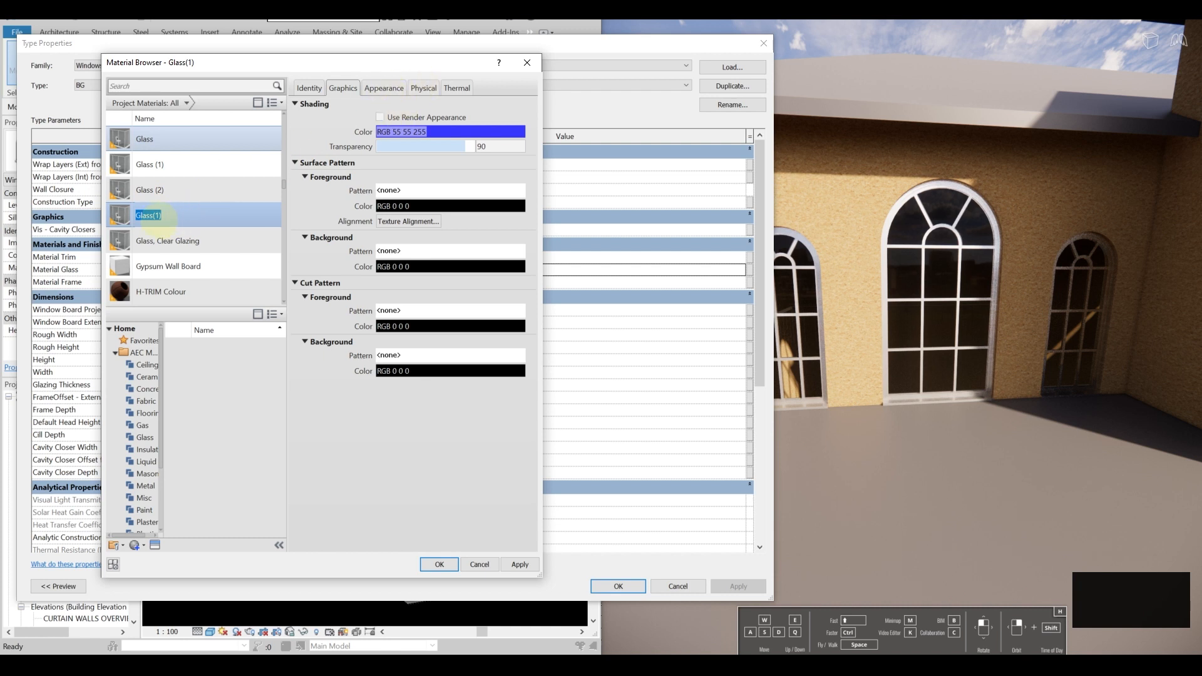
{"action": "key", "text": "Right"}
{"action": "type", "text": "0"}
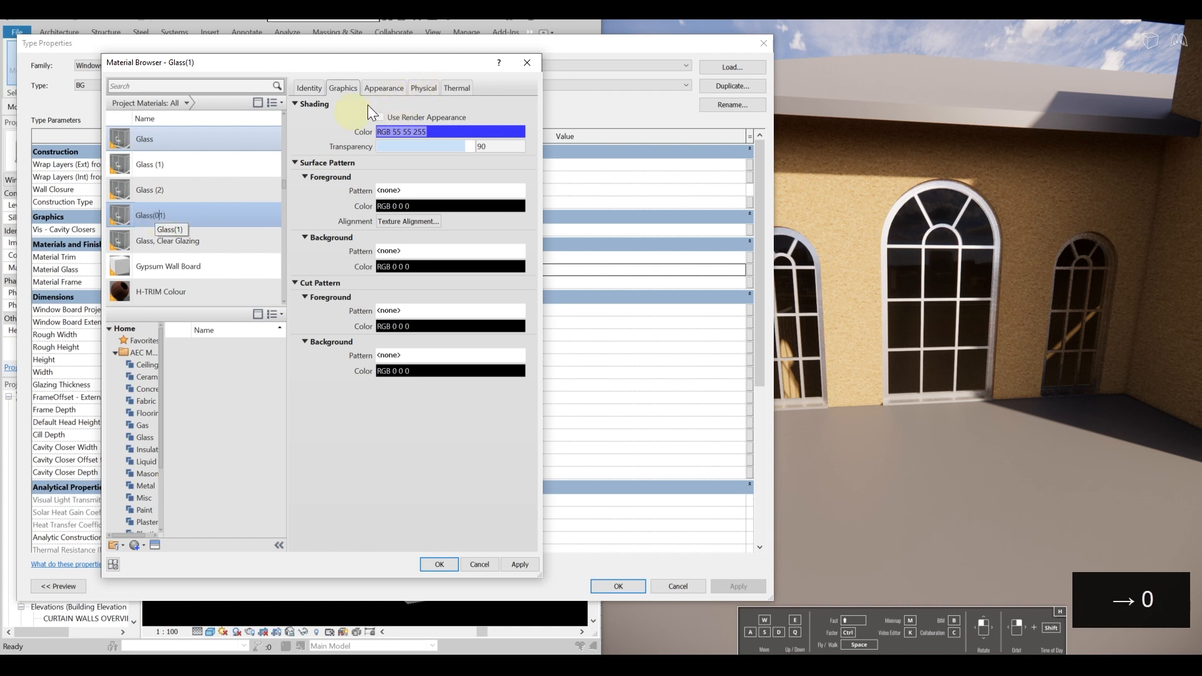
Step: Duplicate the appearance asset of Glass(01), set its glazing Reflectance to 80, and apply the change
{"action": "left_click", "coordinate": [385, 88]}
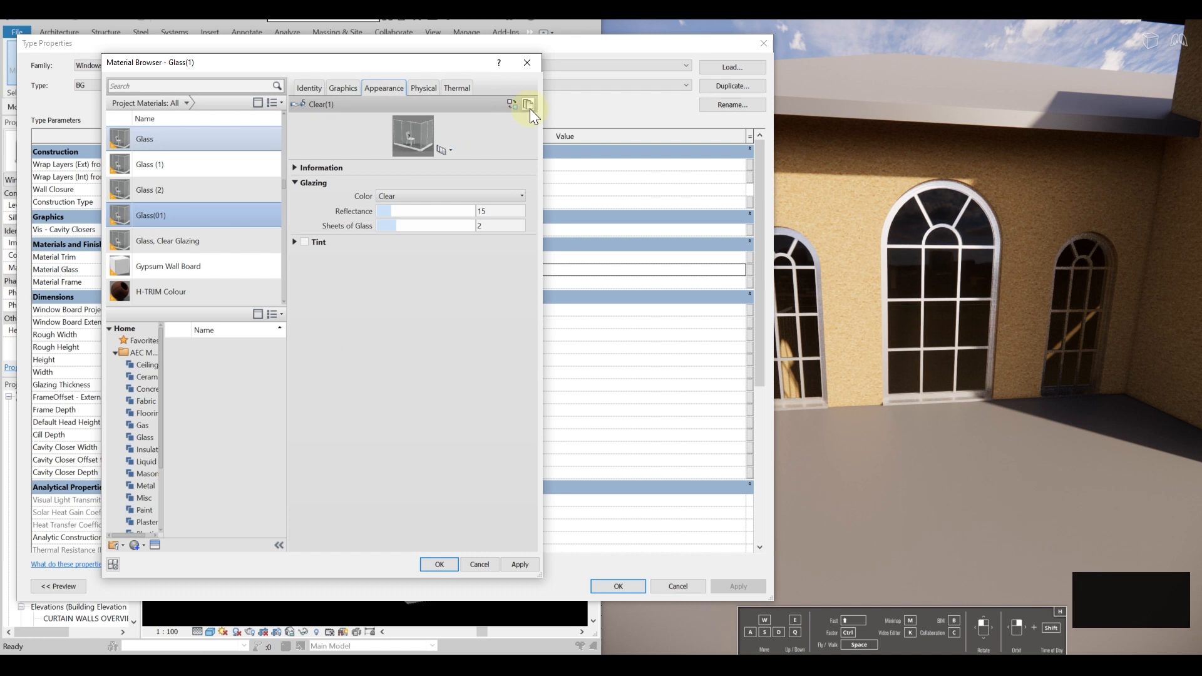
{"action": "left_click", "coordinate": [511, 104]}
{"action": "left_click", "coordinate": [770, 59]}
{"action": "left_click_drag", "start_coordinate": [399, 209], "coordinate": [431, 211]}
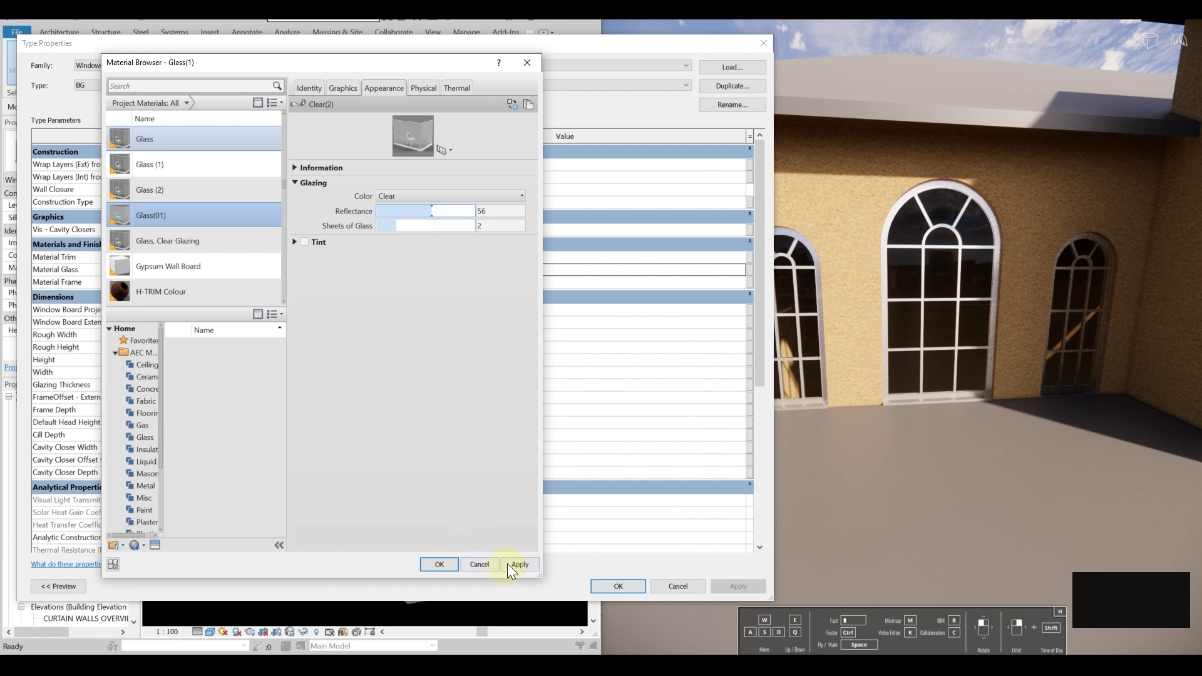
{"action": "left_click_drag", "start_coordinate": [431, 211], "coordinate": [455, 213]}
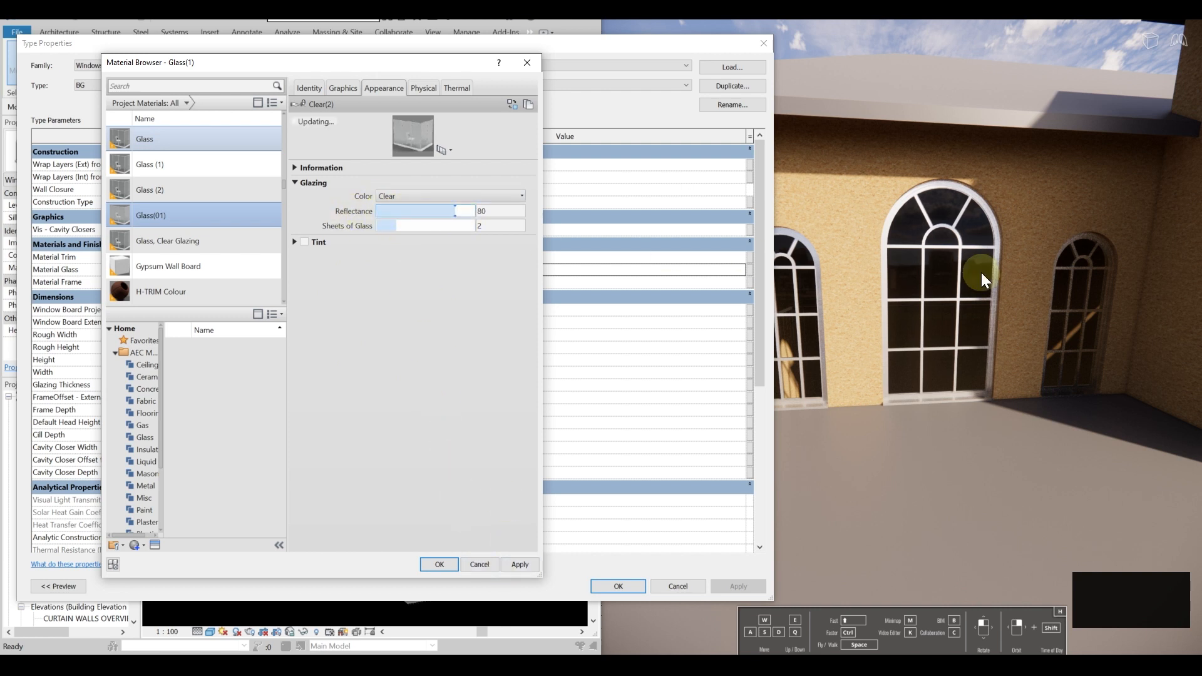
{"action": "left_click", "coordinate": [518, 565]}
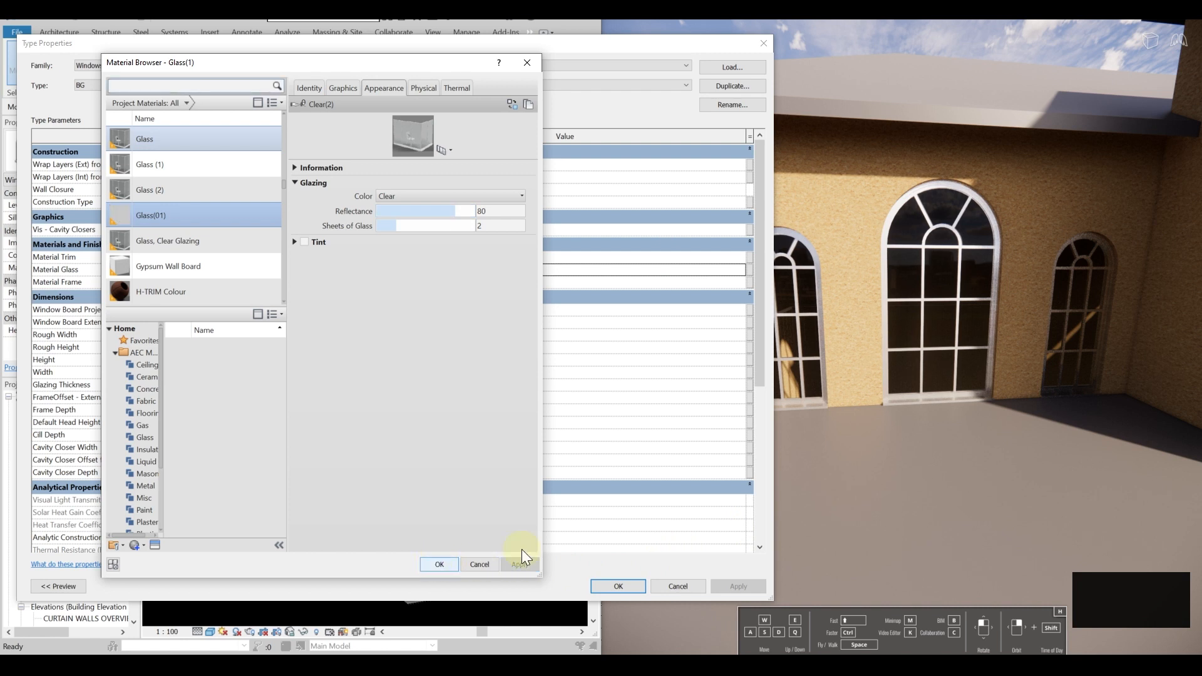
Step: Assign Glass(01) as the window type's Material Glass, accept the type properties, and view the arched windows in the rendering
{"action": "left_click", "coordinate": [439, 564]}
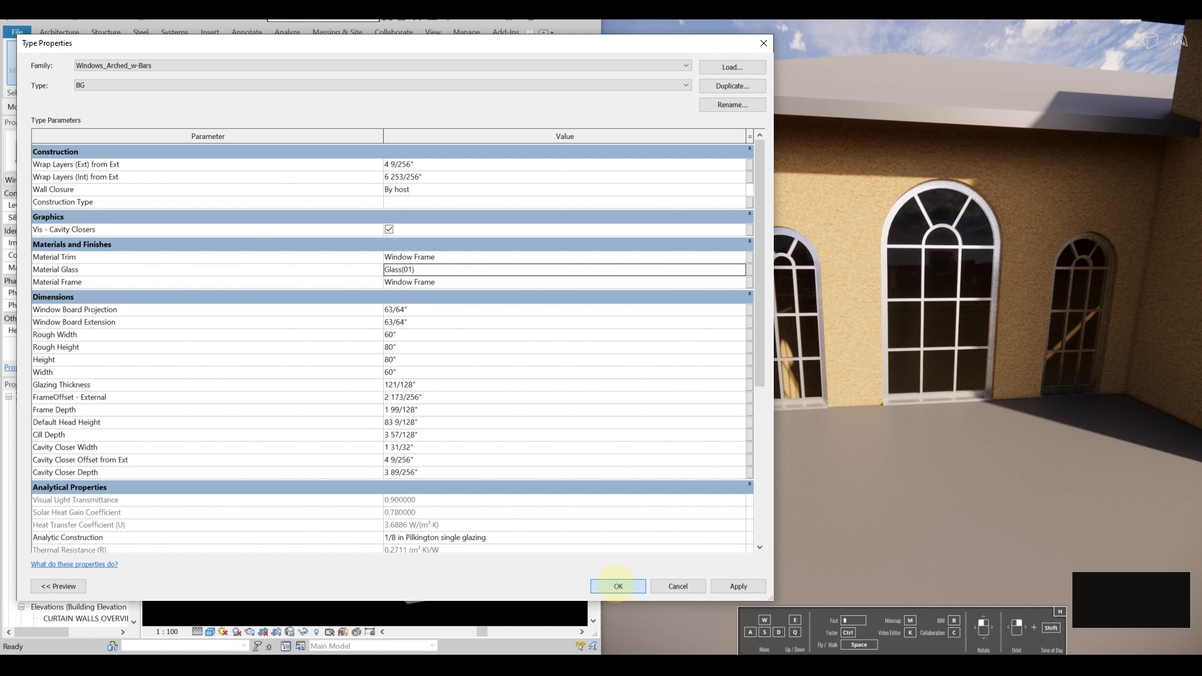
{"action": "left_click", "coordinate": [616, 587]}
{"action": "left_click_drag", "start_coordinate": [851, 462], "coordinate": [851, 462]}
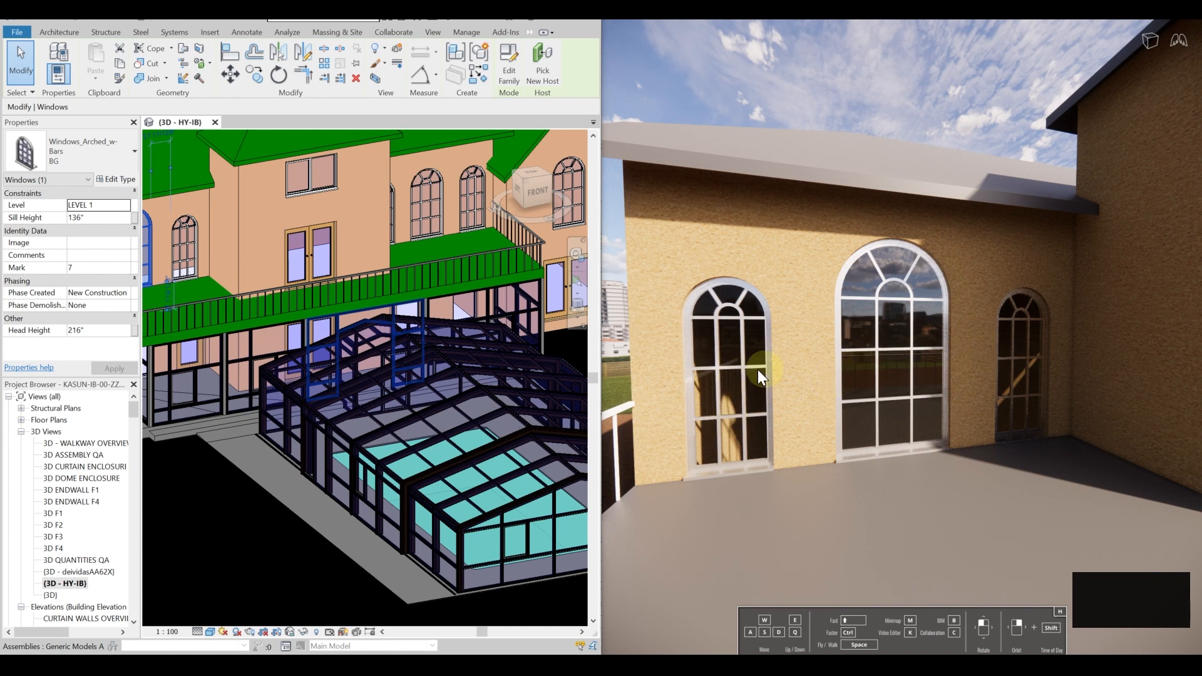
Step: Reopen the arched window type's Material Glass and display the appearance settings of Glass(01)
{"action": "left_click", "coordinate": [125, 178]}
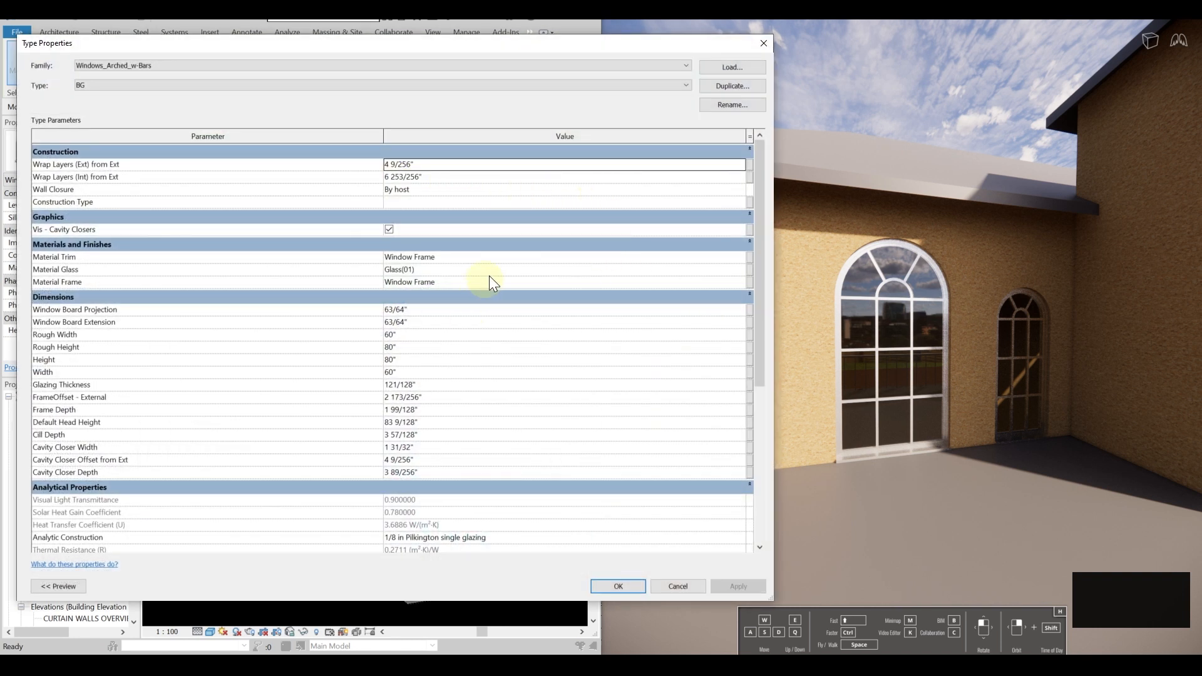
{"action": "left_click", "coordinate": [737, 270]}
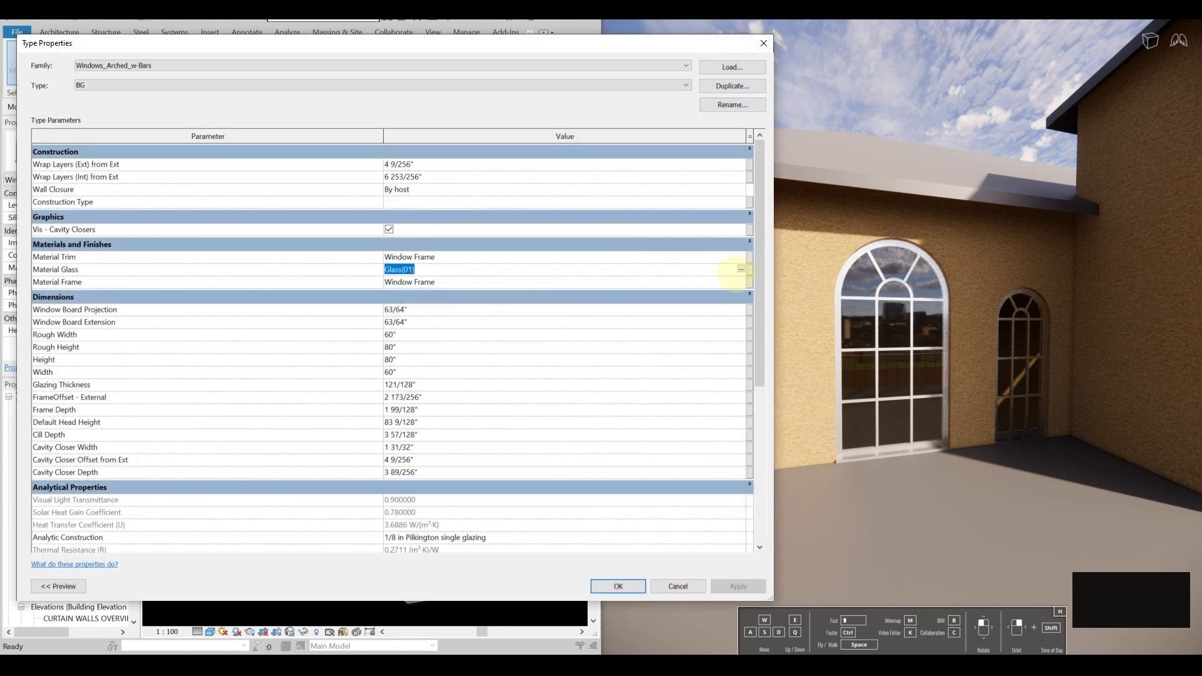
{"action": "left_click", "coordinate": [741, 269]}
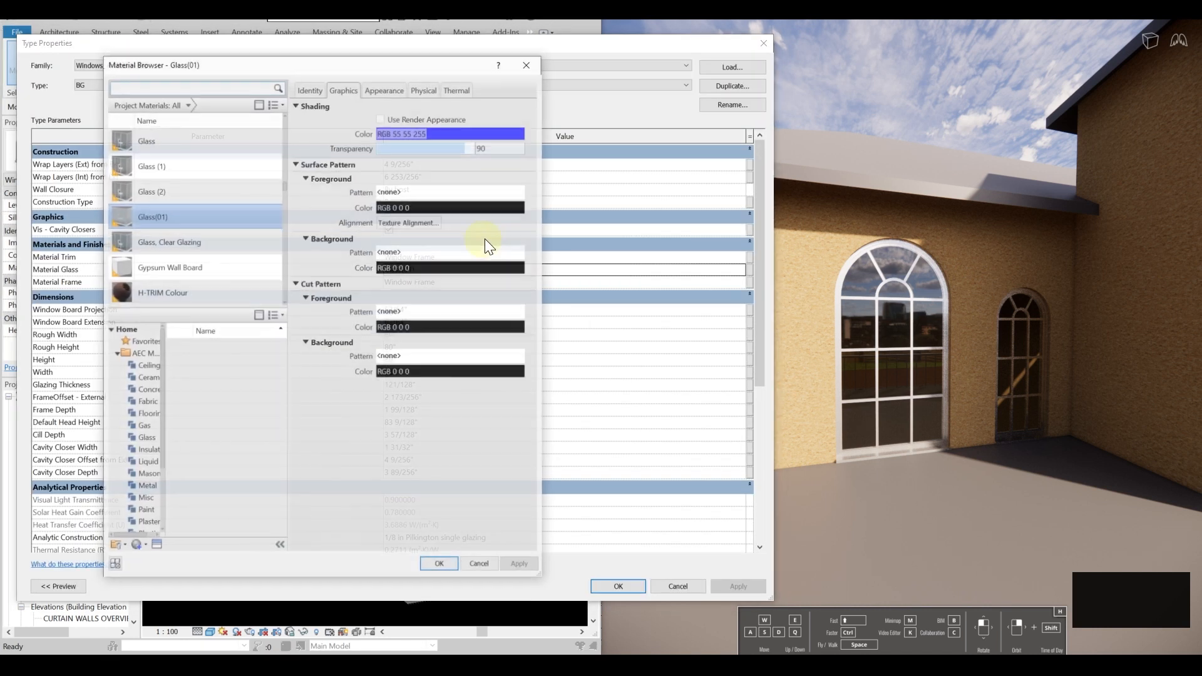
{"action": "left_click", "coordinate": [392, 88]}
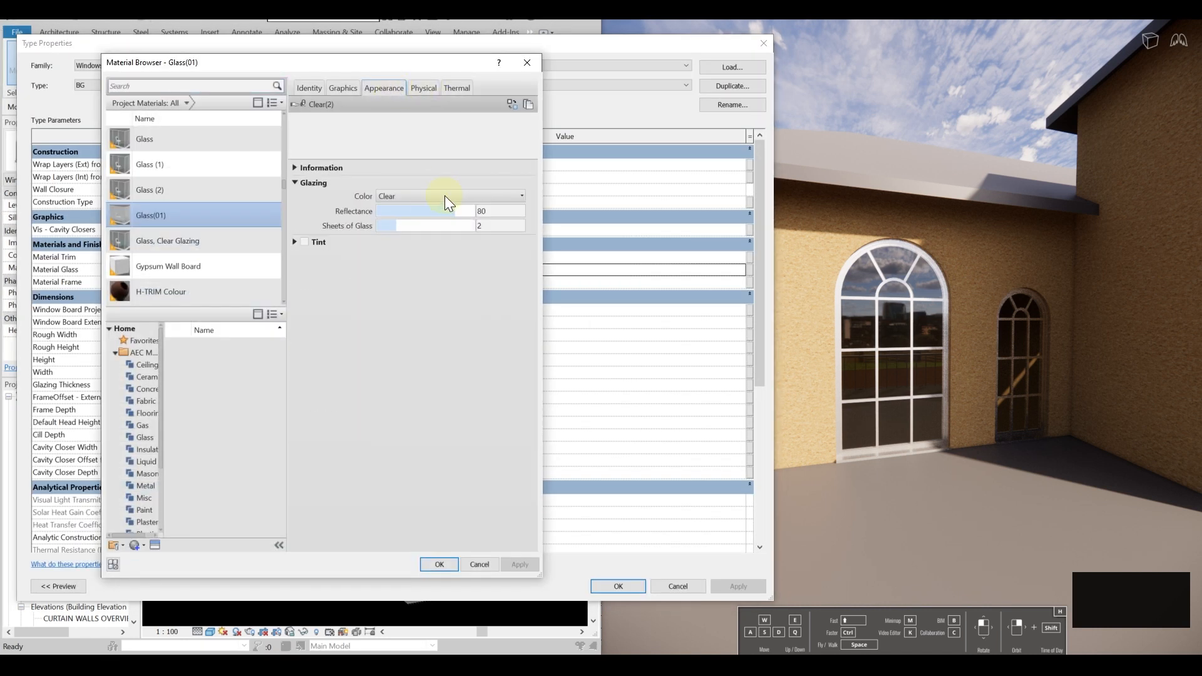
Step: Set the Glass(01) glazing to Blue with Reflectance 93 and 3 sheets of glass, and accept the window type
{"action": "left_click", "coordinate": [446, 197]}
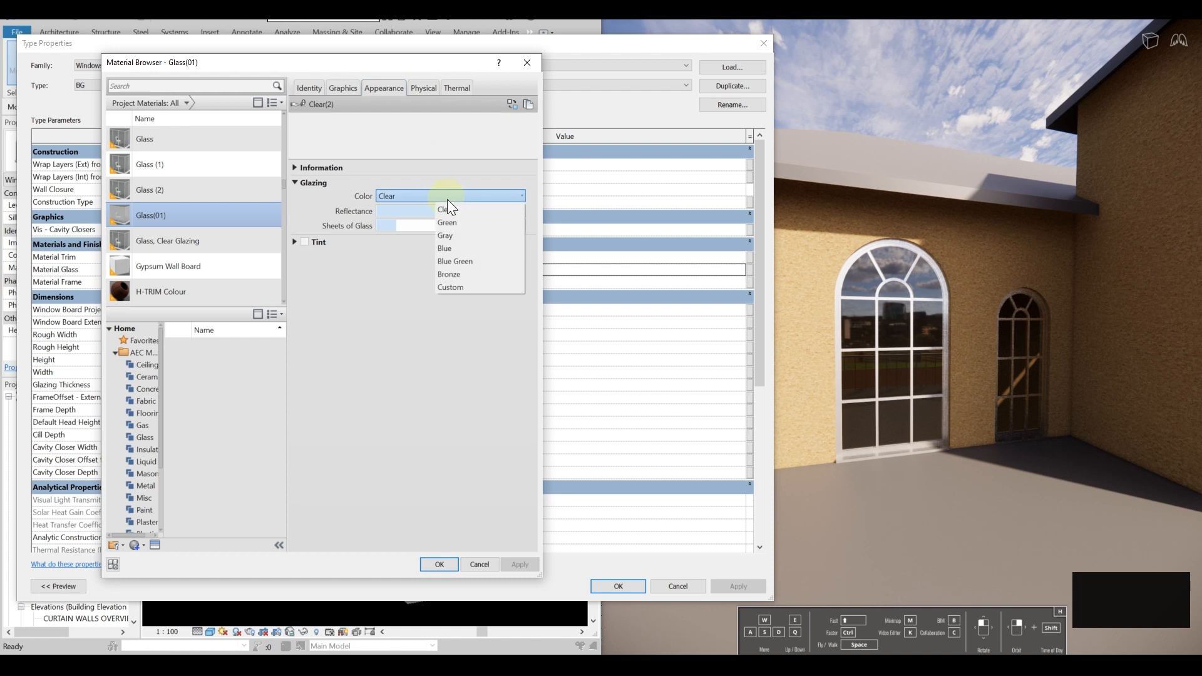
{"action": "left_click", "coordinate": [473, 249]}
{"action": "mouse_move", "coordinate": [474, 213]}
{"action": "left_mouse_down"}
{"action": "mouse_move", "coordinate": [438, 225]}
{"action": "mouse_move", "coordinate": [476, 228]}
{"action": "left_mouse_up"}
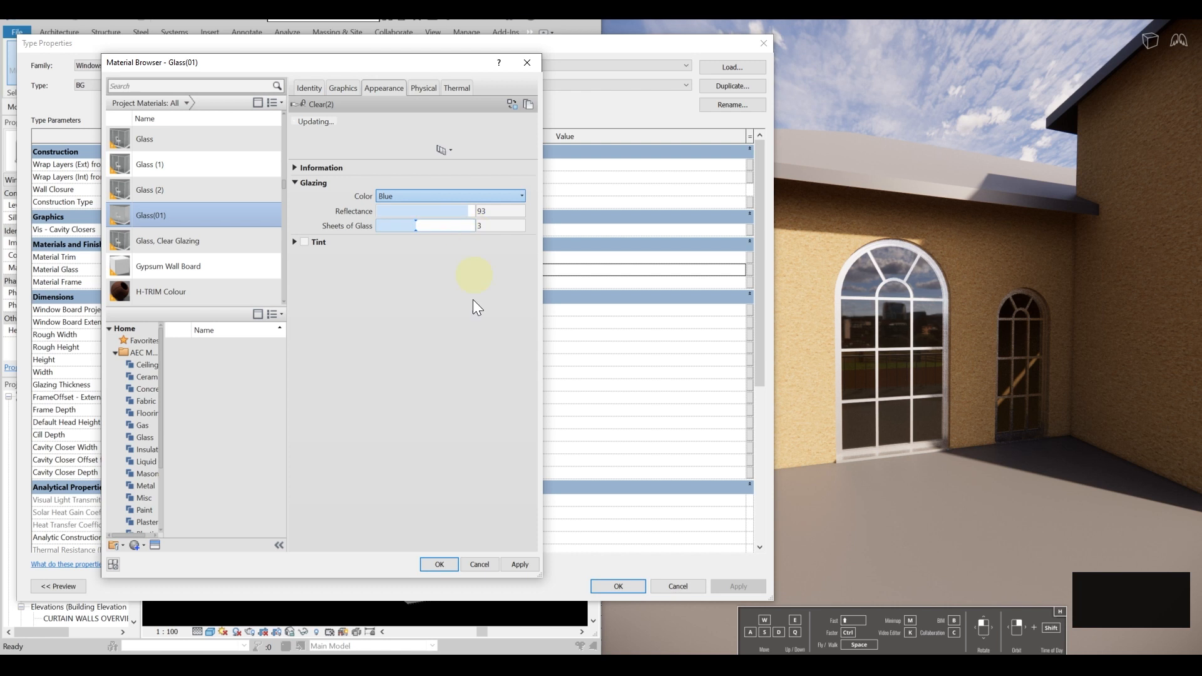
{"action": "left_click", "coordinate": [520, 565]}
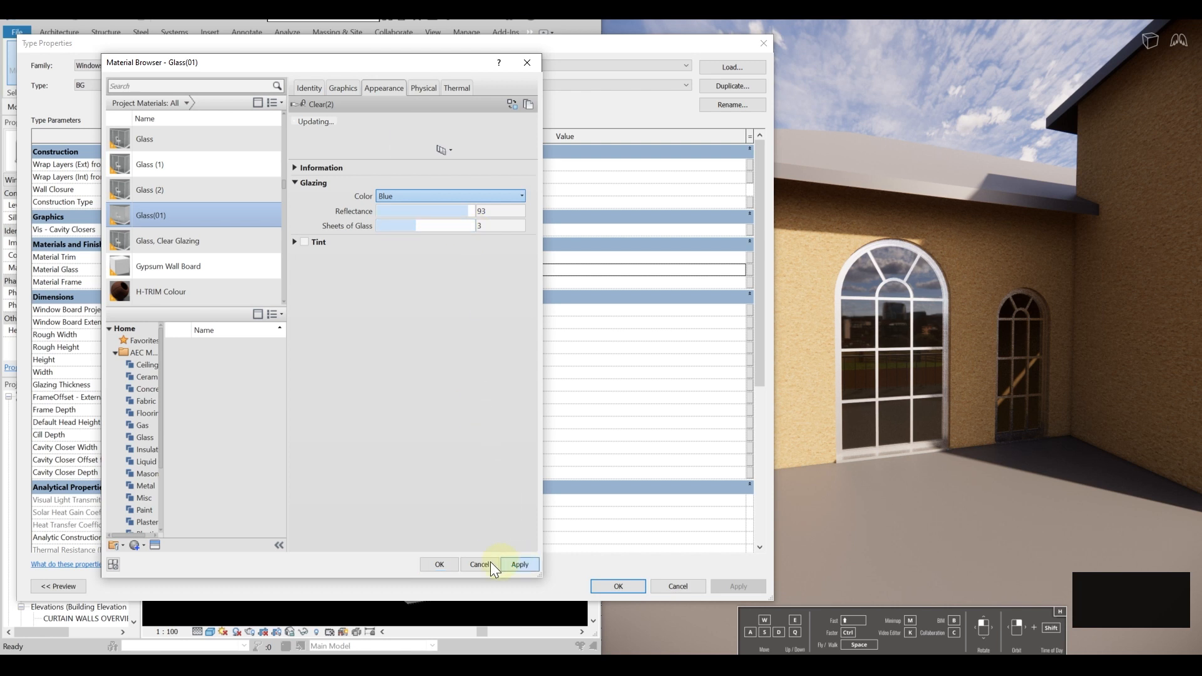
{"action": "left_click", "coordinate": [444, 563]}
{"action": "left_click", "coordinate": [620, 586]}
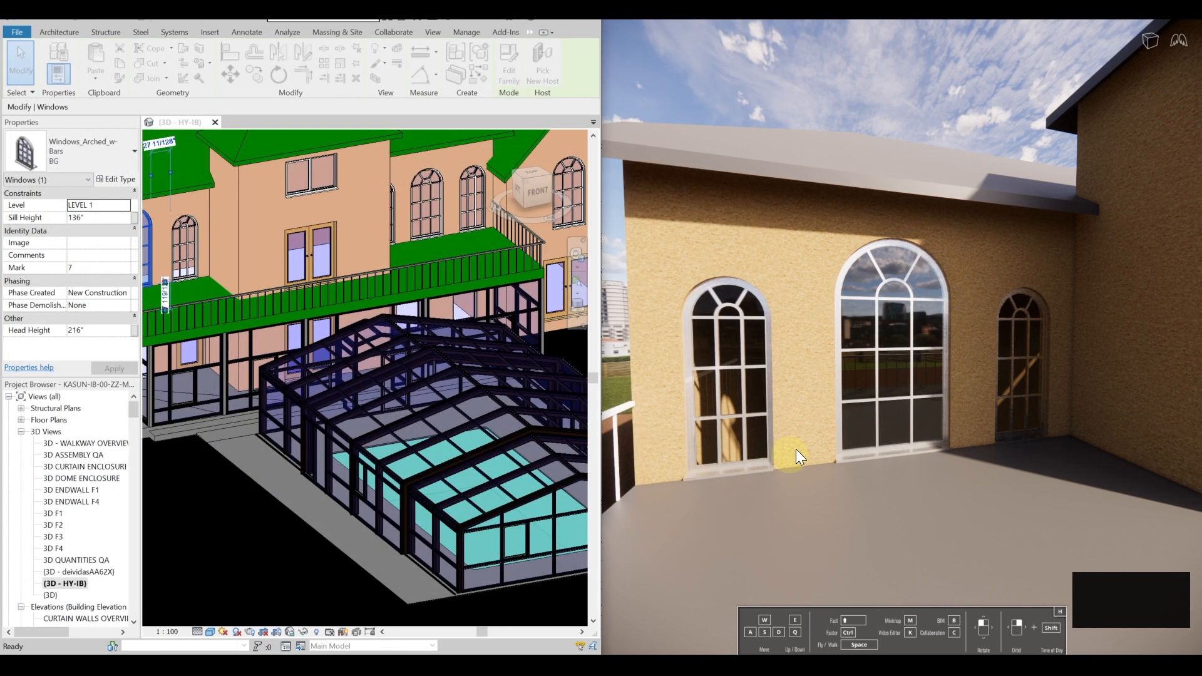
Step: Examine the reflections in the arched windows' glass up close and from different angles in the rendered view
{"action": "key", "text": "w"}
{"action": "key", "text": "w"}
{"action": "key", "text": "a"}
{"action": "key", "text": "w"}
{"action": "key", "text": "a"}
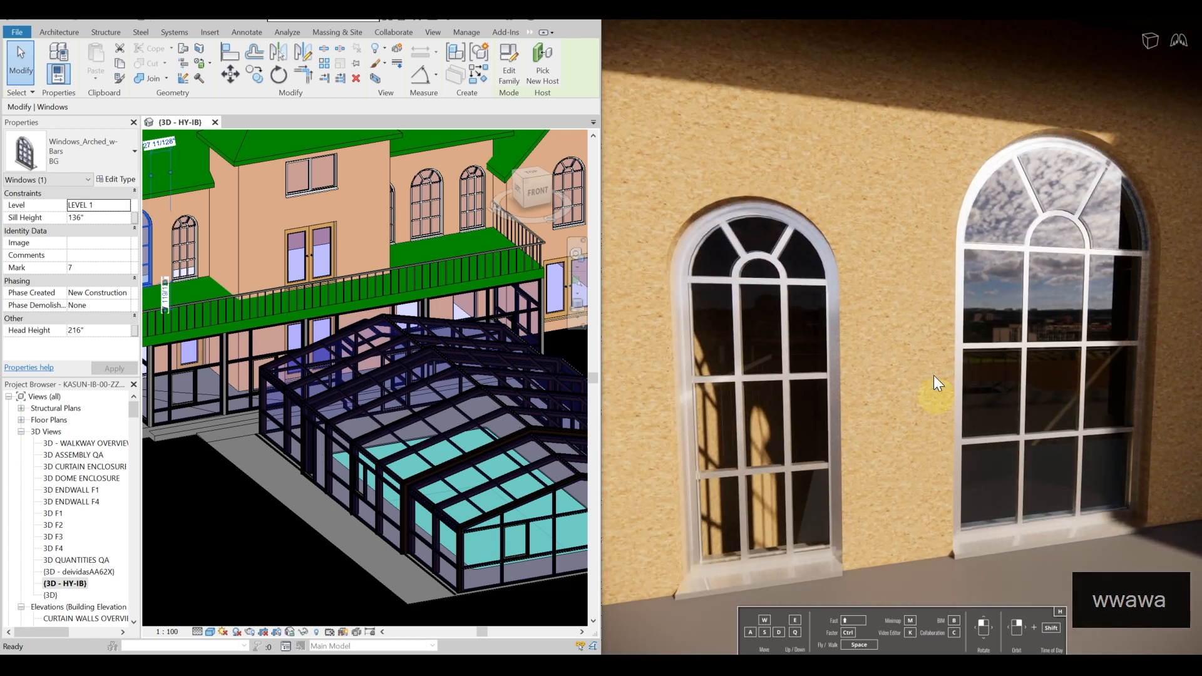
{"action": "key", "text": "d"}
{"action": "left_click_drag", "start_coordinate": [849, 420], "coordinate": [850, 420]}
{"action": "key", "text": "a"}
{"action": "key", "text": "s"}
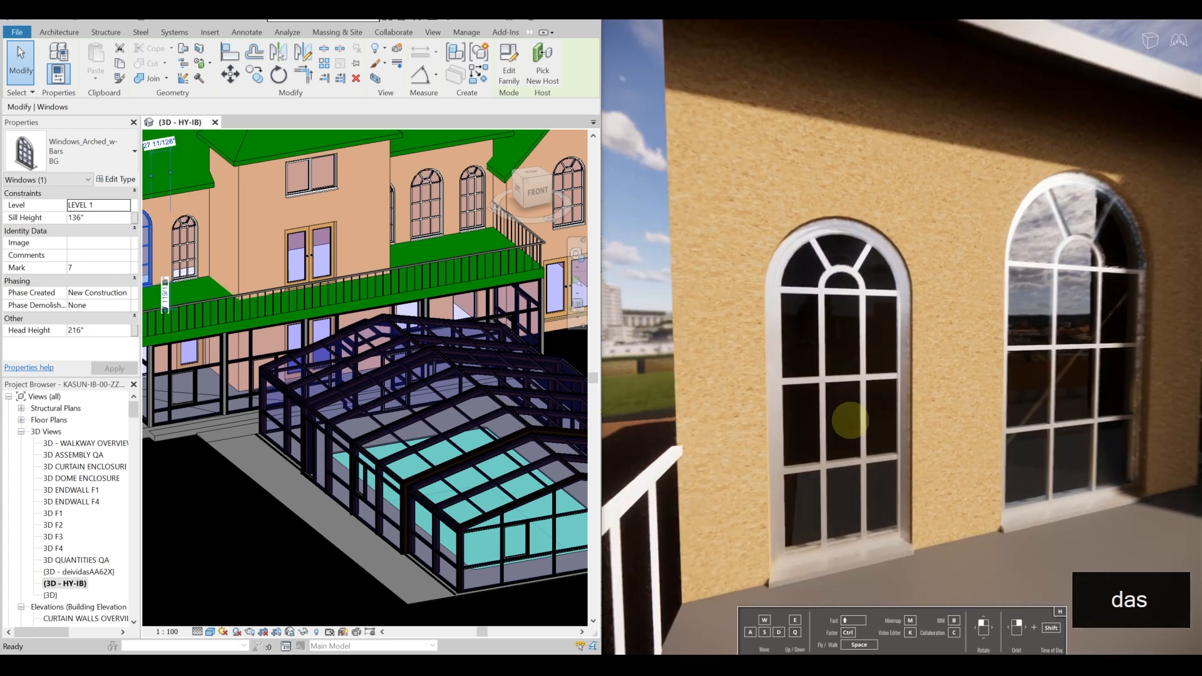
{"action": "key", "text": "a"}
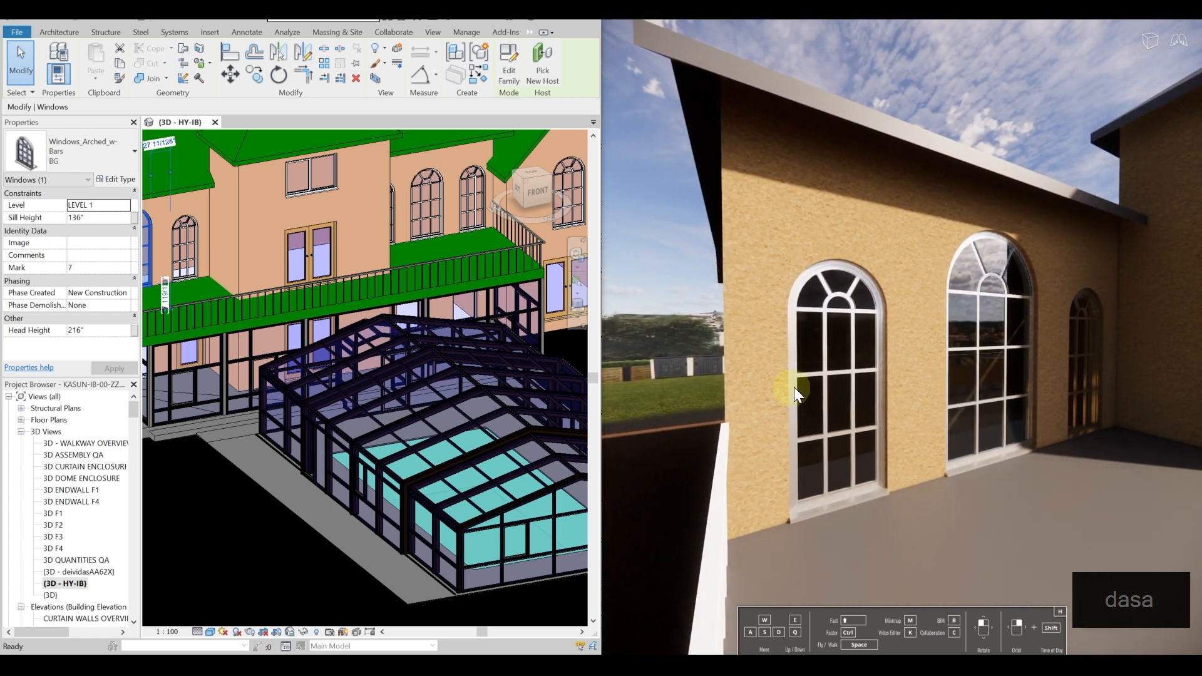
{"action": "key", "text": "d"}
{"action": "left_click_drag", "start_coordinate": [824, 378], "coordinate": [923, 428]}
{"action": "key", "text": "d"}
{"action": "key", "text": "d"}
{"action": "key", "text": "d"}
{"action": "key", "text": "d"}
{"action": "key", "text": "w"}
{"action": "key", "text": "w"}
{"action": "key", "text": "d"}
{"action": "key", "text": "a"}
{"action": "key", "text": "a"}
{"action": "key", "text": "a"}
Step: Review the whole house facade, balcony and pool enclosure from a distance in the rendered view
{"action": "key", "text": "s"}
{"action": "key", "text": "s"}
{"action": "key", "text": "s"}
{"action": "key", "text": "s"}
{"action": "key", "text": "s"}
{"action": "key", "text": "s"}
{"action": "key", "text": "a"}
{"action": "key", "text": "d"}
{"action": "key", "text": "d"}
{"action": "key", "text": "d"}
{"action": "key", "text": "d"}
{"action": "key", "text": "d"}
{"action": "key", "text": "d"}
{"action": "key", "text": "d"}
{"action": "key", "text": "d"}
{"action": "key", "text": "d"}
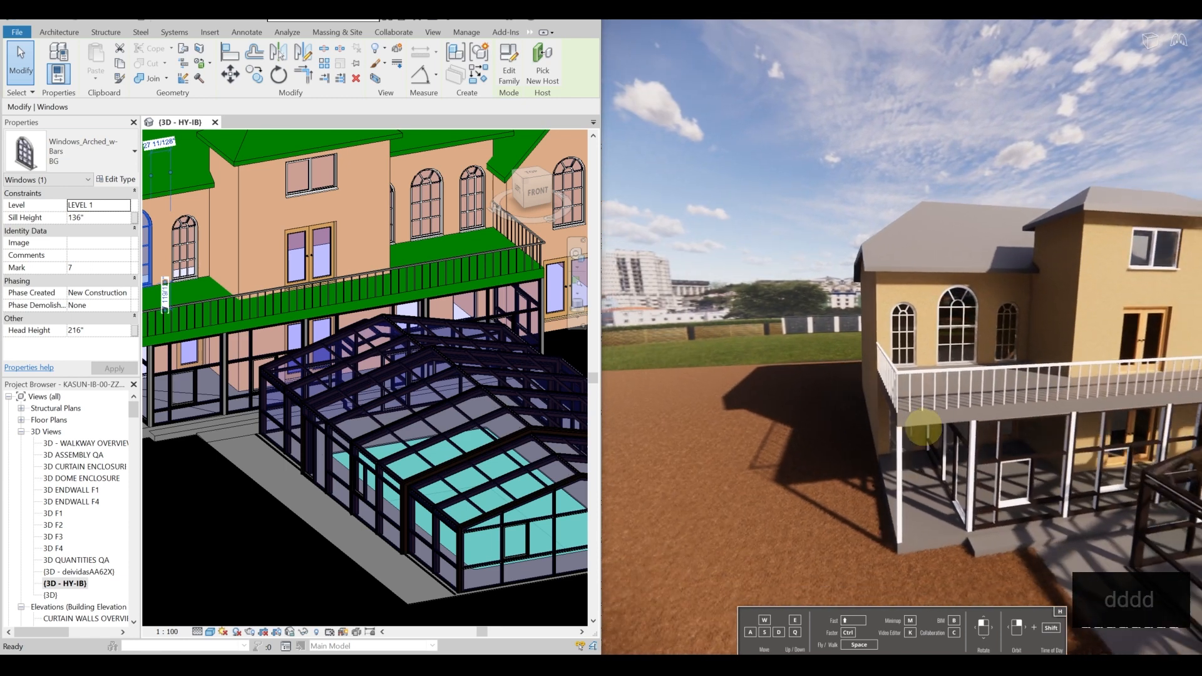
{"action": "key", "text": "d"}
{"action": "key", "text": "d"}
{"action": "key", "text": "d"}
{"action": "key", "text": "d"}
{"action": "key", "text": "d"}
{"action": "key", "text": "d"}
{"action": "key", "text": "d"}
{"action": "key", "text": "d"}
{"action": "key", "text": "d"}
{"action": "key", "text": "d"}
{"action": "key", "text": "s"}
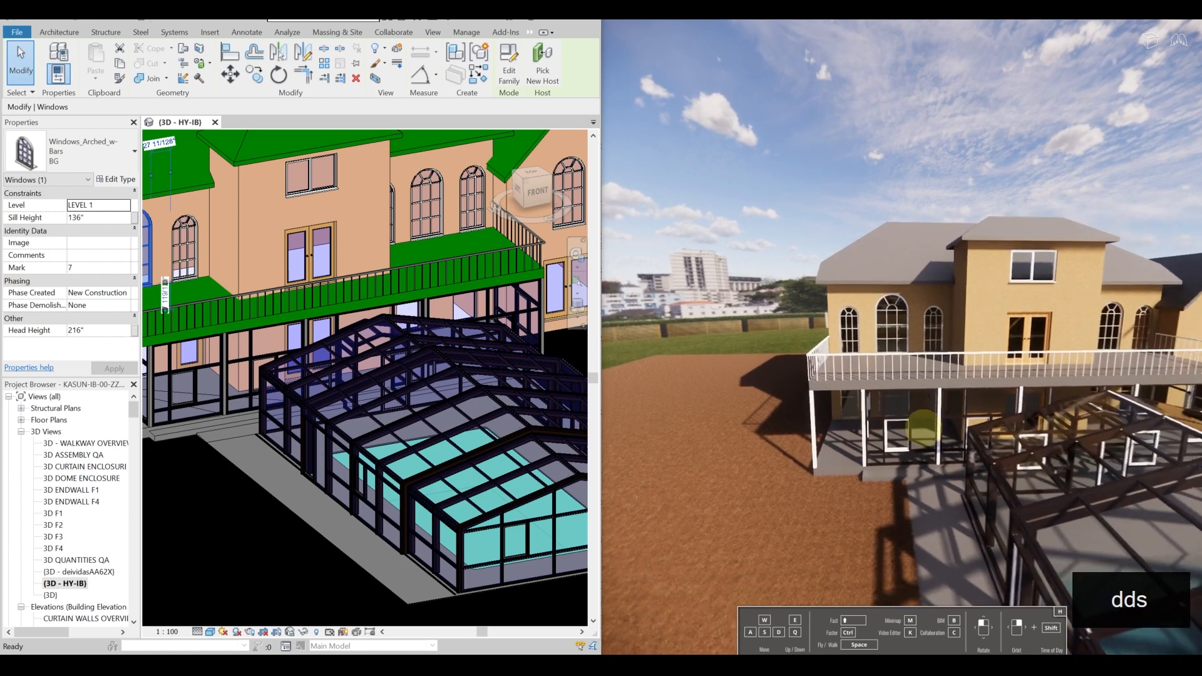
{"action": "key", "text": "s"}
{"action": "key", "text": "s"}
{"action": "key", "text": "a"}
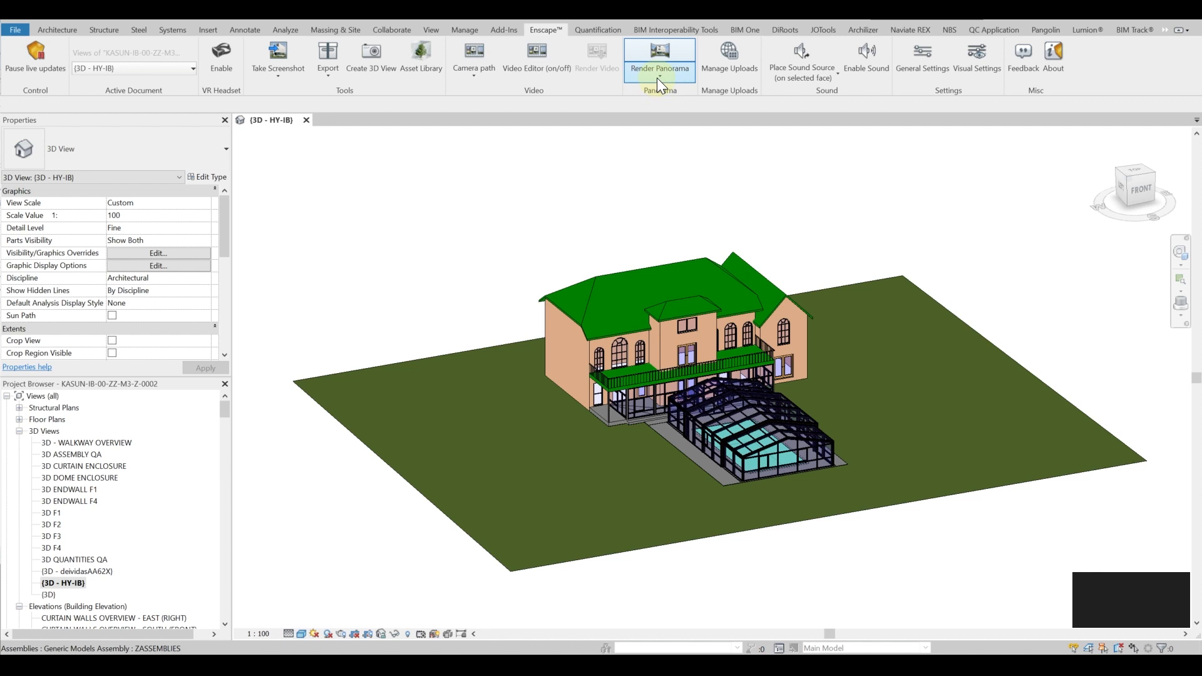
Step: Render a panorama of the house and pool enclosure from the current Enscape camera position
{"action": "left_click", "coordinate": [659, 74]}
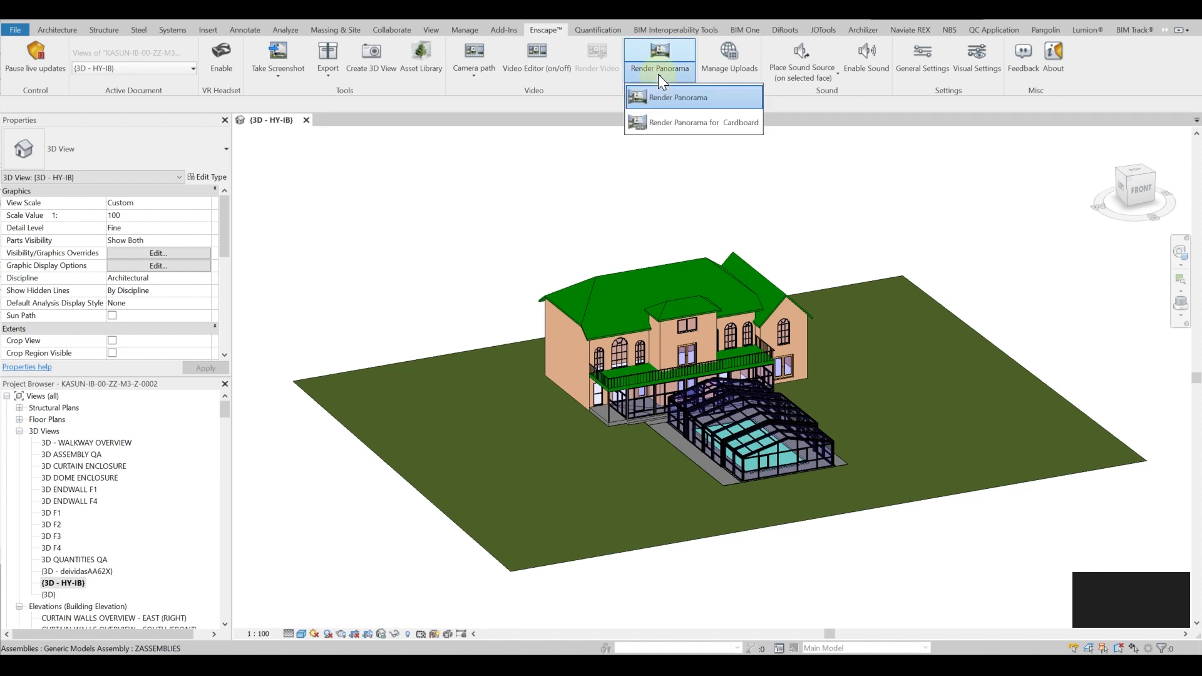
{"action": "left_click", "coordinate": [671, 112]}
{"action": "key", "text": "alt+Tab"}
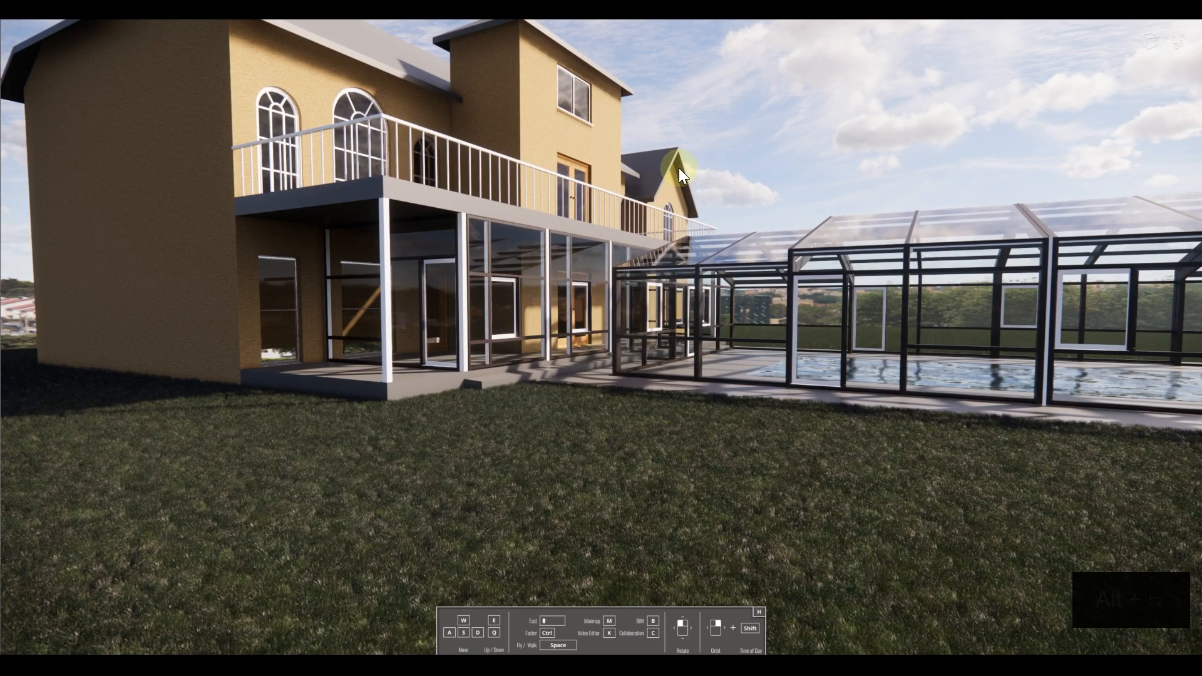
{"action": "key", "text": "alt+Tab"}
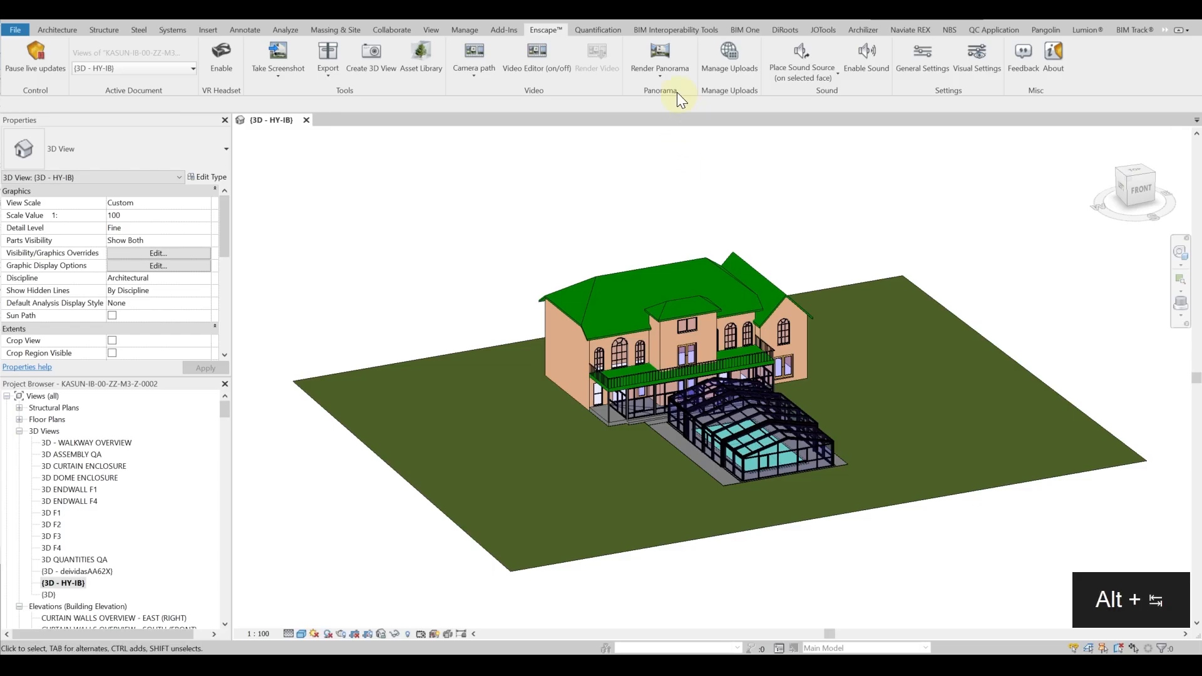
{"action": "left_click", "coordinate": [664, 57]}
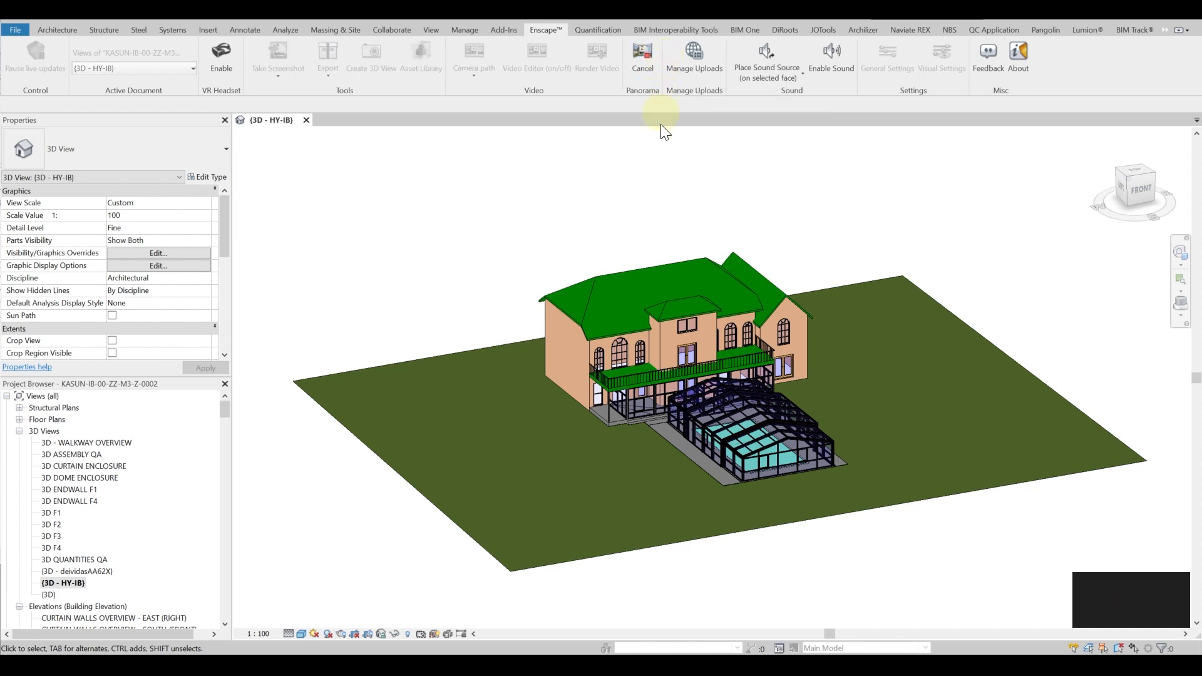
{"action": "key", "text": "alt+Tab"}
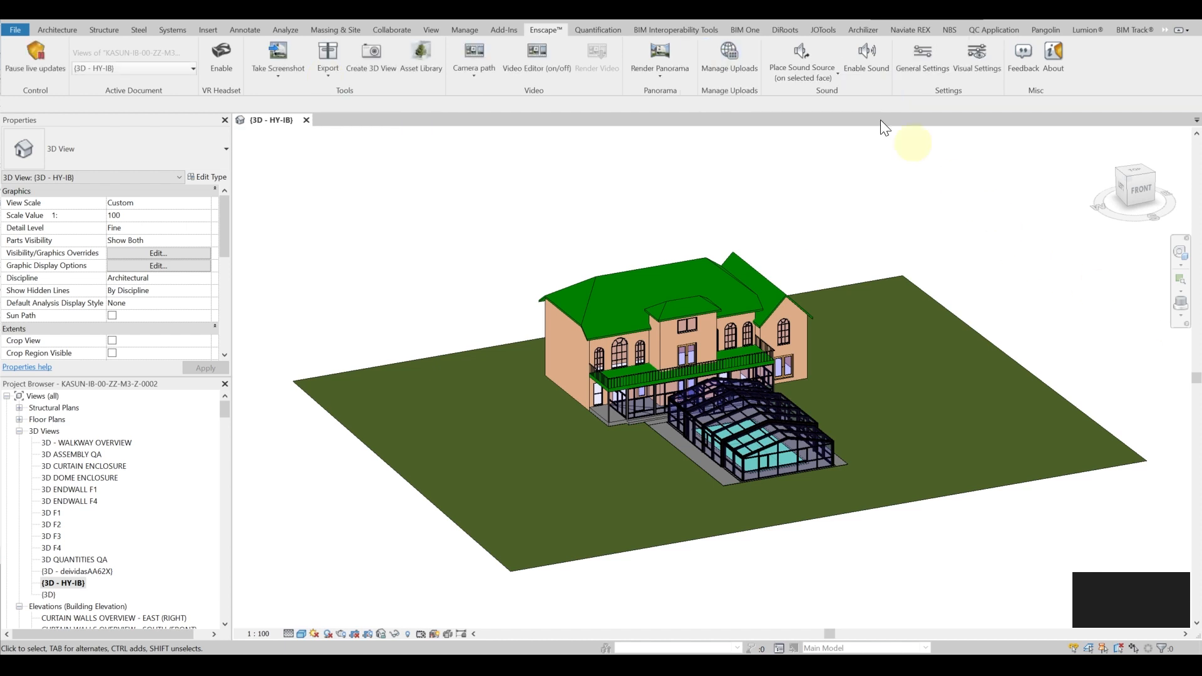
Step: Save the newly rendered house panorama as a JPEG image in the Export folder under the suggested name, and look around its preview
{"action": "left_click", "coordinate": [732, 68]}
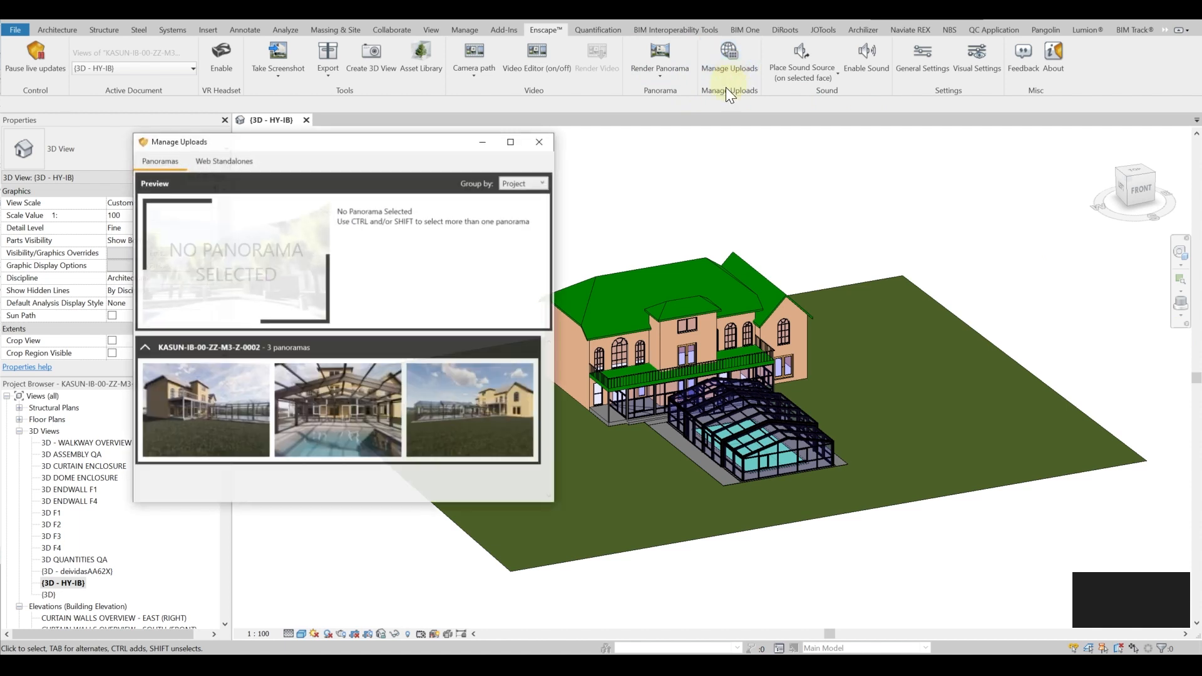
{"action": "left_click", "coordinate": [205, 415]}
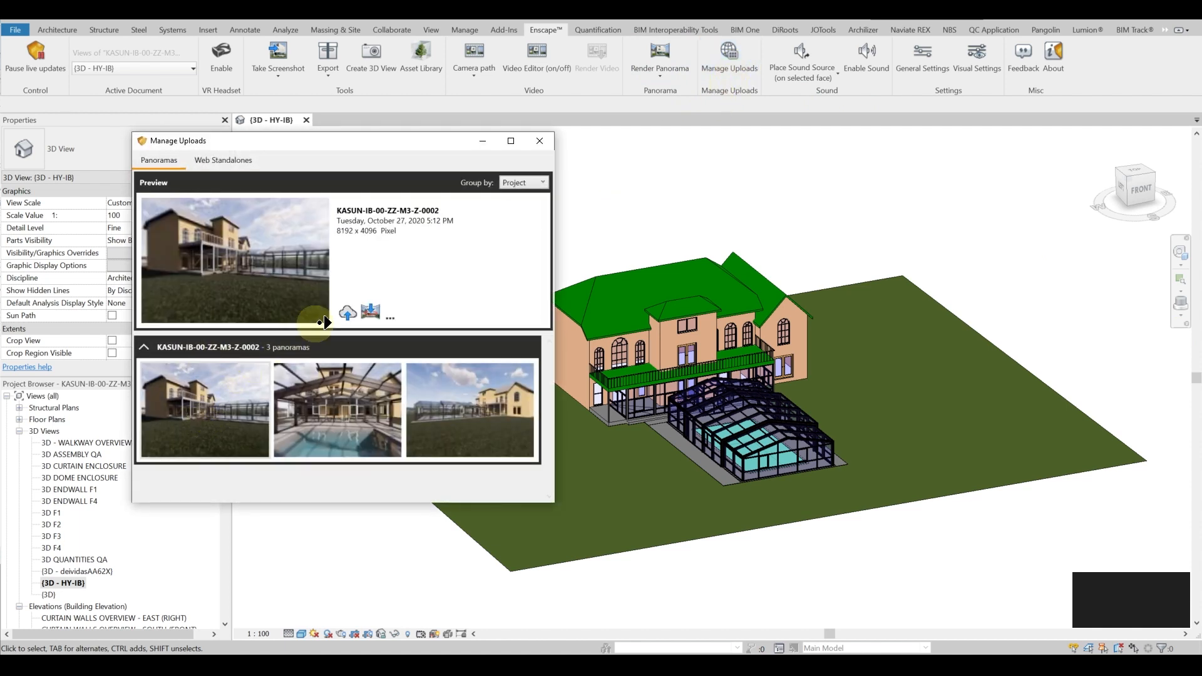
{"action": "left_click", "coordinate": [387, 313]}
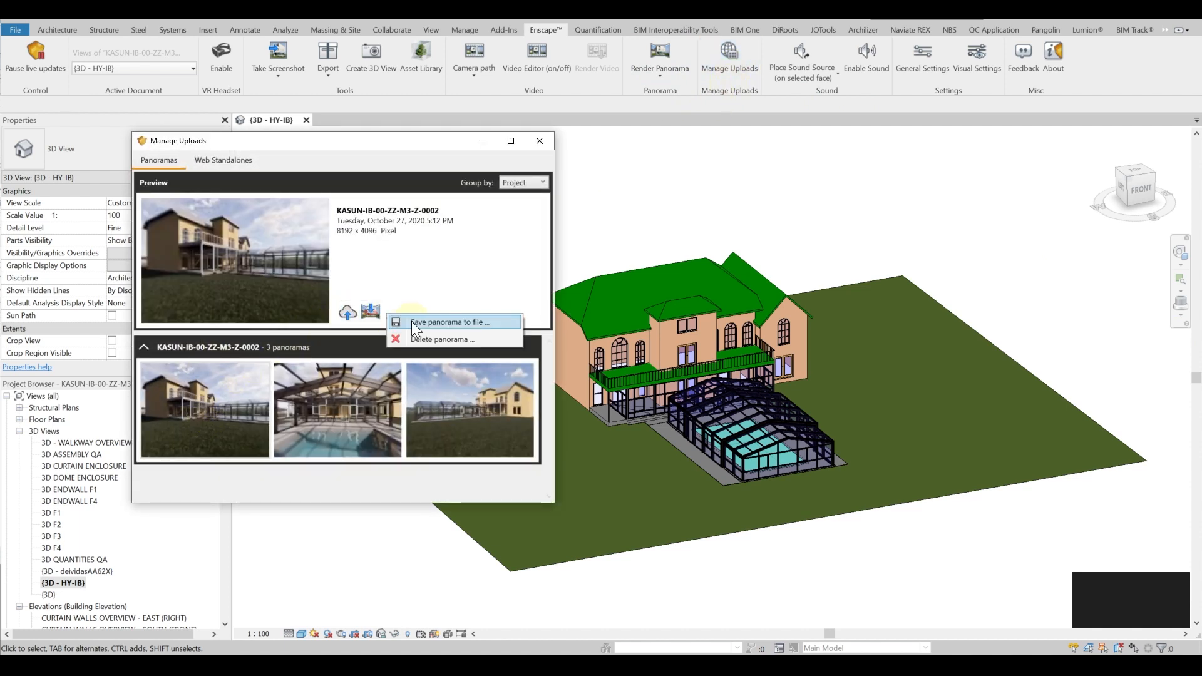
{"action": "left_click", "coordinate": [411, 321]}
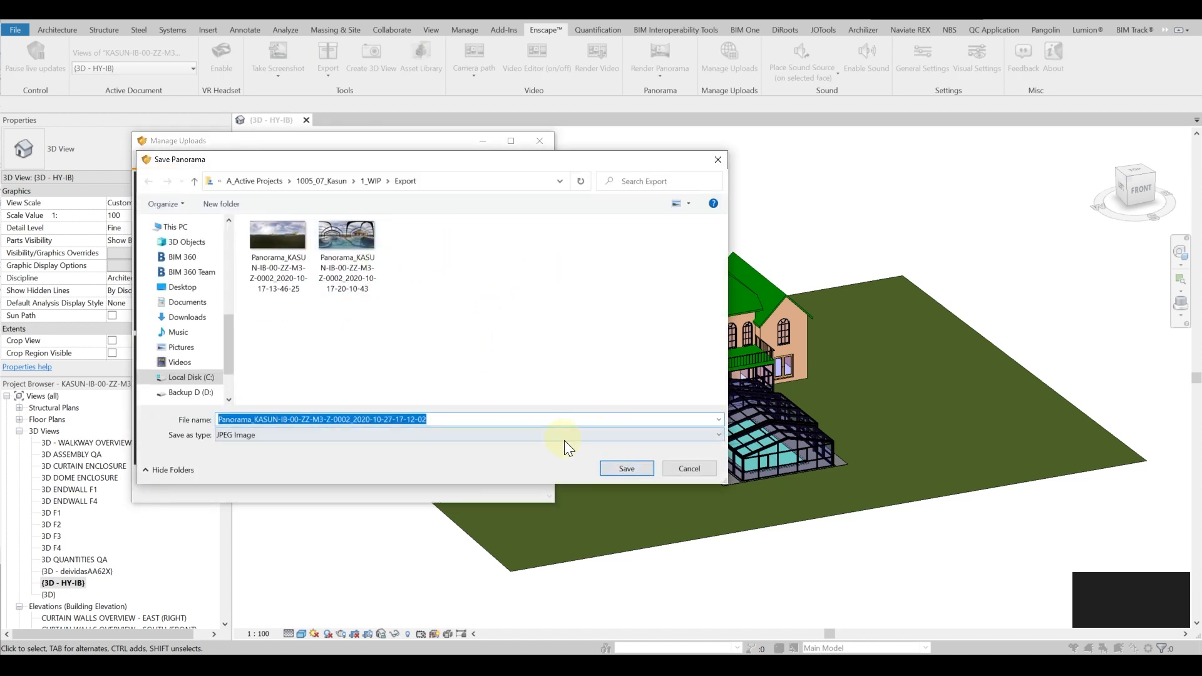
{"action": "left_click", "coordinate": [637, 469]}
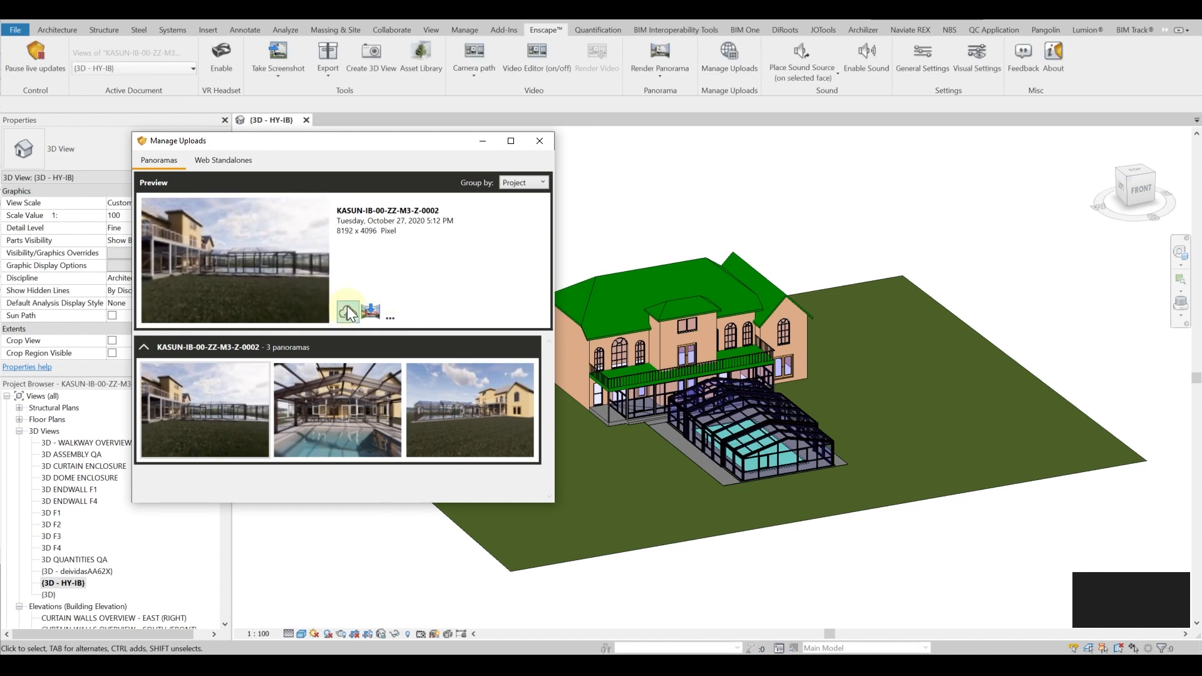
{"action": "left_click_drag", "start_coordinate": [319, 263], "coordinate": [161, 268]}
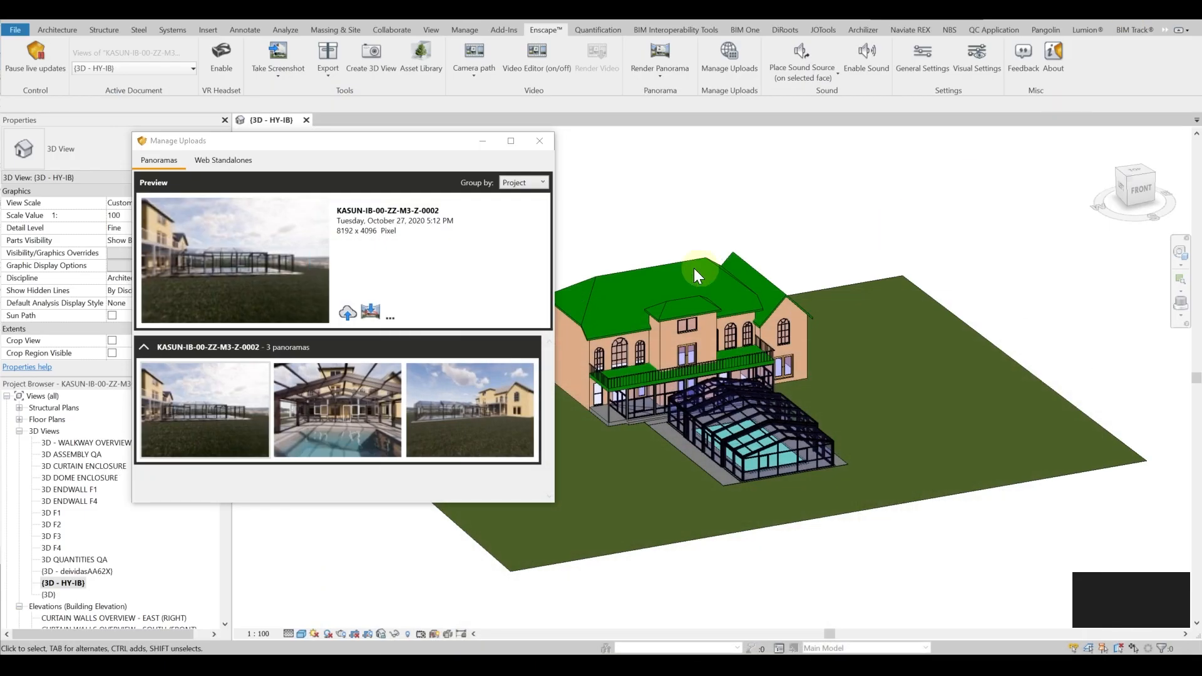
{"action": "key", "text": "Escape"}
Step: Display the Enscape standalone export options, and switch to the Enscape Web model in Chrome
{"action": "left_click", "coordinate": [330, 77]}
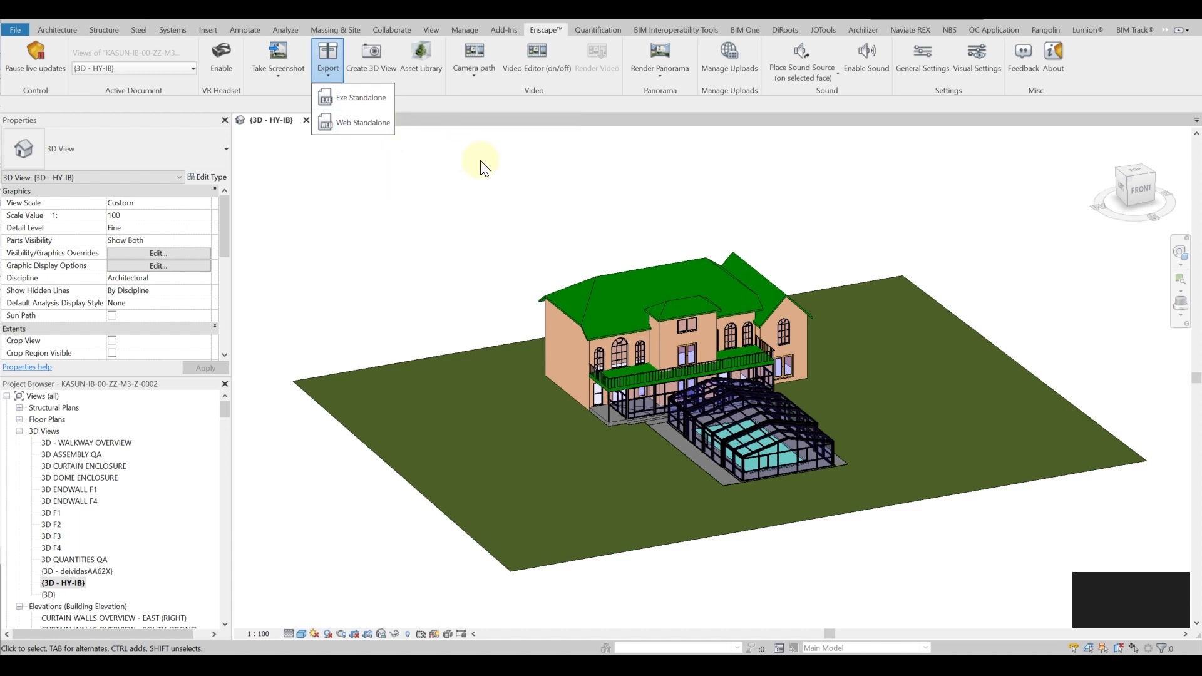
{"action": "left_click", "coordinate": [626, 200]}
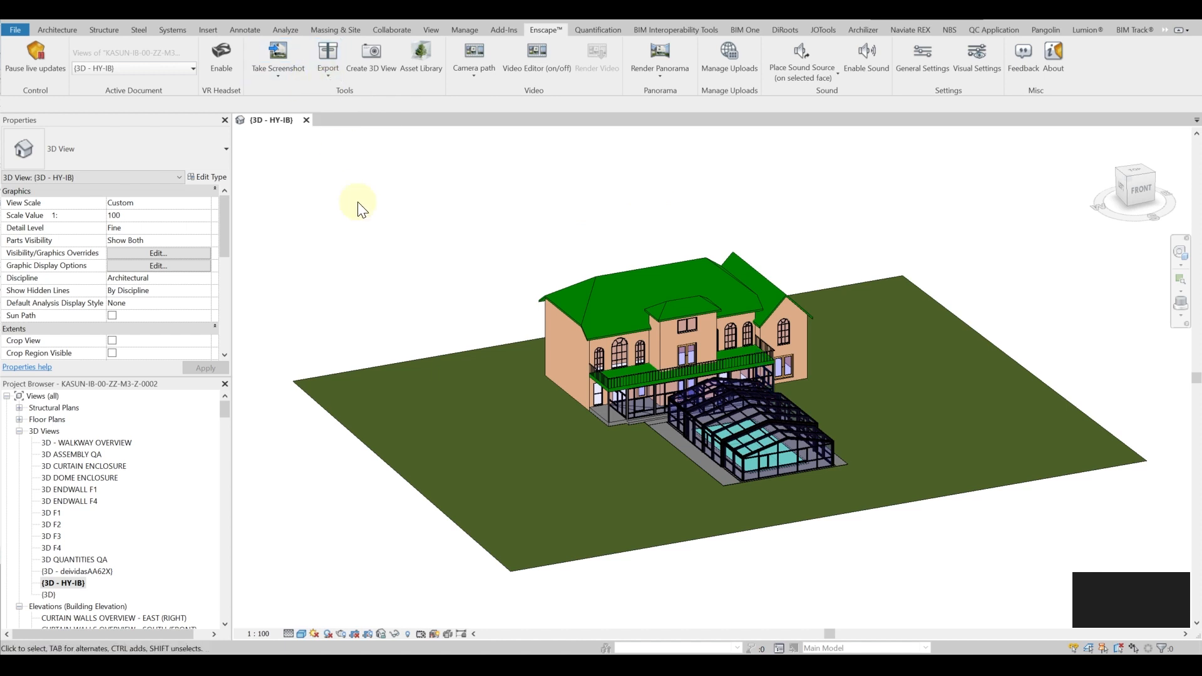
{"action": "left_click", "coordinate": [169, 647]}
{"action": "mouse_move", "coordinate": [287, 600]}
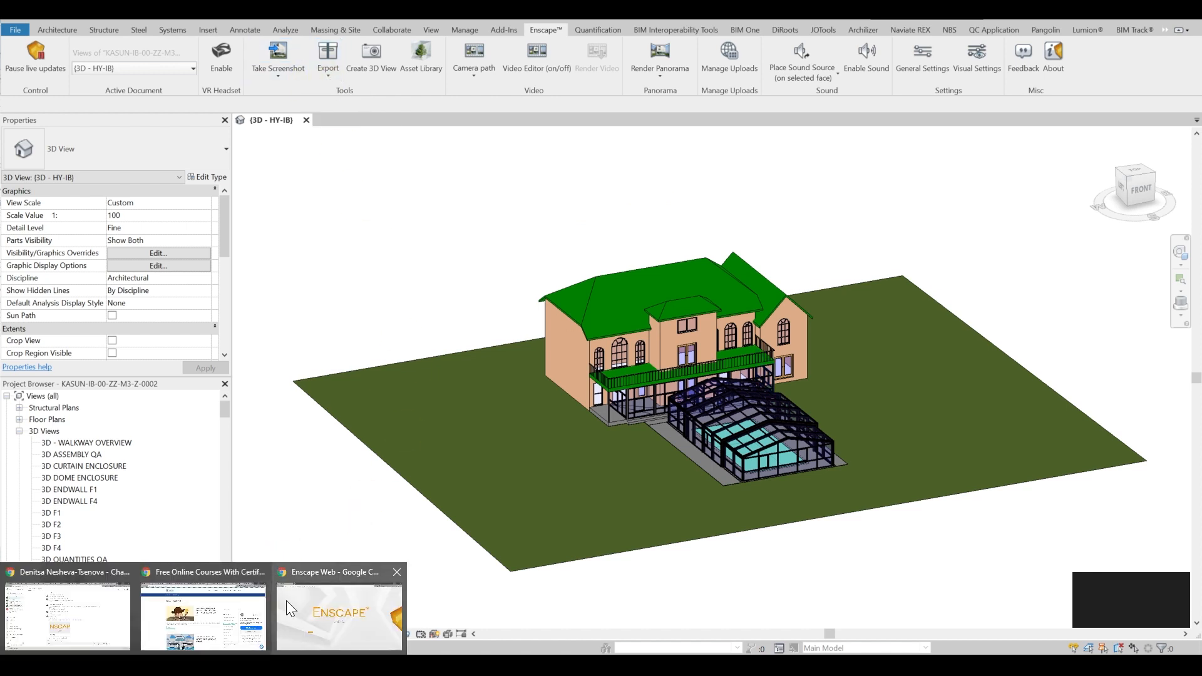
{"action": "left_click", "coordinate": [357, 610]}
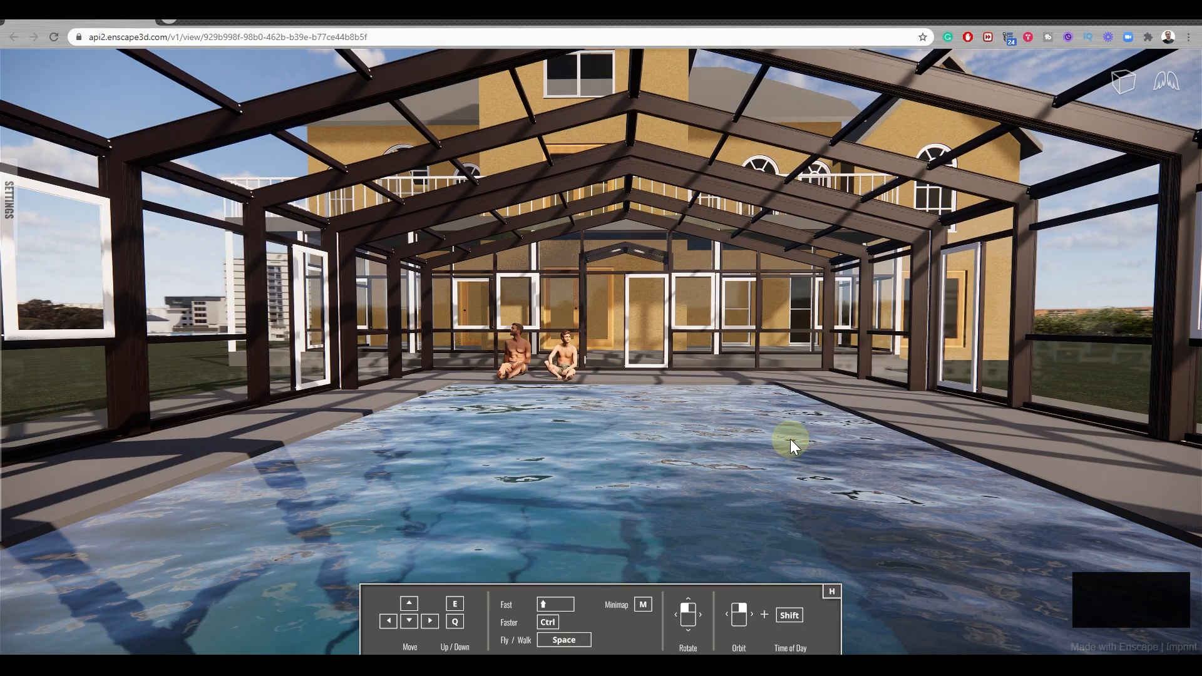
Step: Walk through the pool enclosure in the web standalone and examine its side framing and surroundings
{"action": "key", "text": "w"}
{"action": "key", "text": "w"}
{"action": "left_click_drag", "start_coordinate": [711, 395], "coordinate": [343, 609]}
{"action": "key", "text": "Up"}
{"action": "key", "text": "Up"}
{"action": "key", "text": "Up"}
{"action": "key", "text": "Up"}
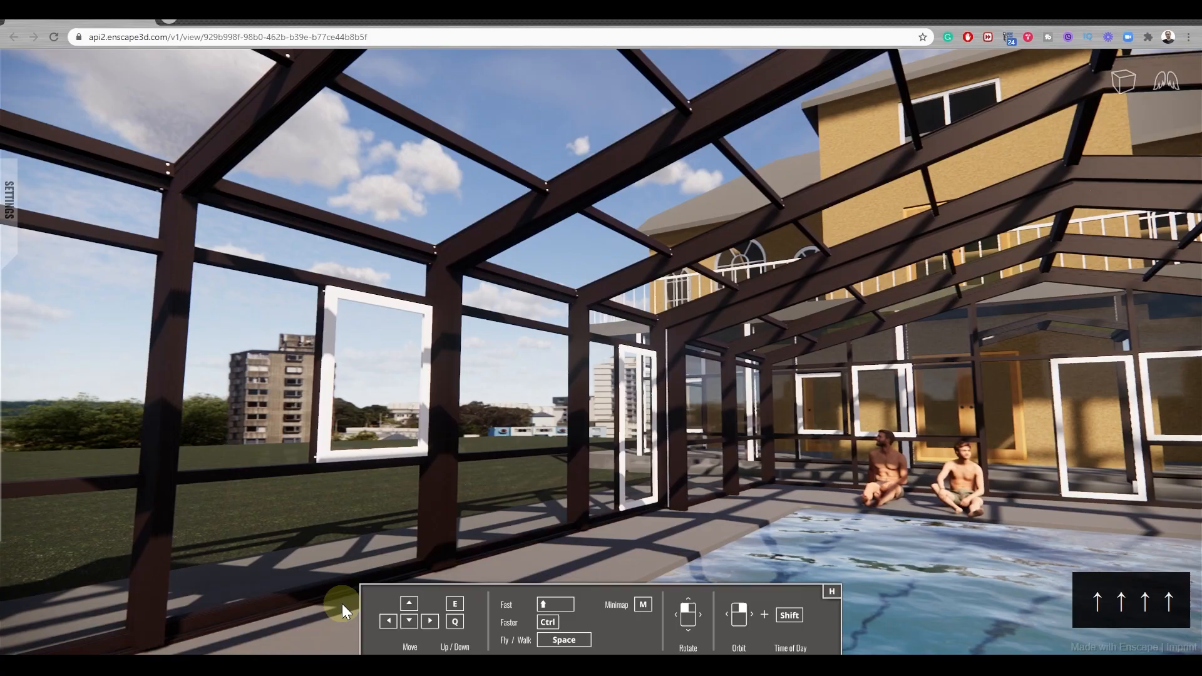
{"action": "key", "text": "Up"}
{"action": "key", "text": "Up"}
Step: Move out of the pool enclosure in the web standalone and view it from outside together with the house facade
{"action": "left_click_drag", "start_coordinate": [470, 450], "coordinate": [236, 362]}
{"action": "key", "text": "Left"}
{"action": "key", "text": "Left"}
{"action": "key", "text": "Down"}
{"action": "key", "text": "Down"}
{"action": "key", "text": "Down"}
{"action": "key", "text": "Down"}
{"action": "key", "text": "Right"}
{"action": "key", "text": "Right"}
{"action": "key", "text": "Down"}
{"action": "key", "text": "Down"}
{"action": "key", "text": "Right"}
{"action": "key", "text": "Up"}
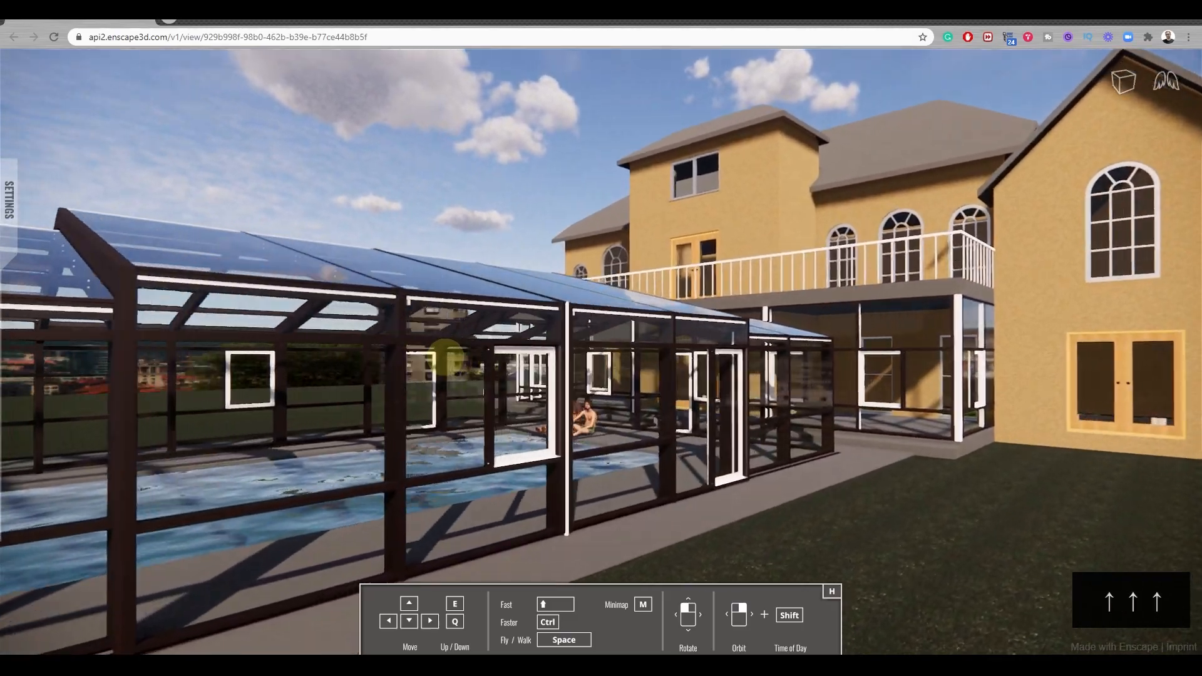
Step: Go back into the pool enclosure and view the two seated people and the glazed end wall up close
{"action": "key", "text": "Up"}
{"action": "left_click_drag", "start_coordinate": [445, 357], "coordinate": [584, 407]}
{"action": "key", "text": "Up"}
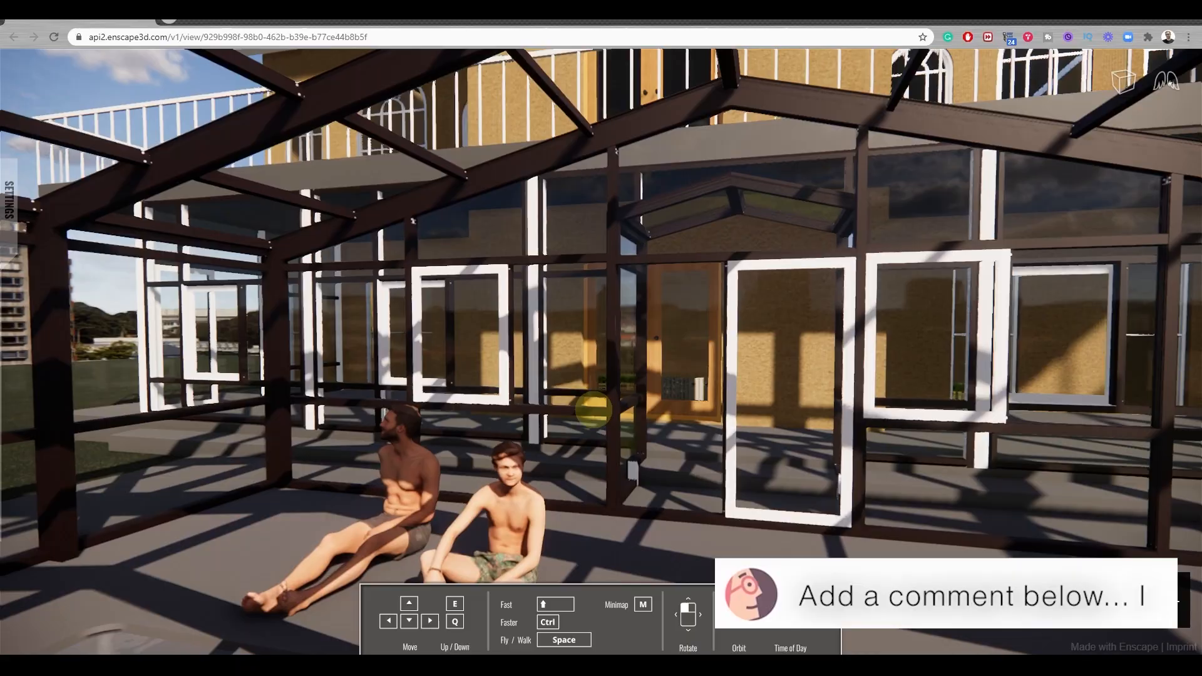